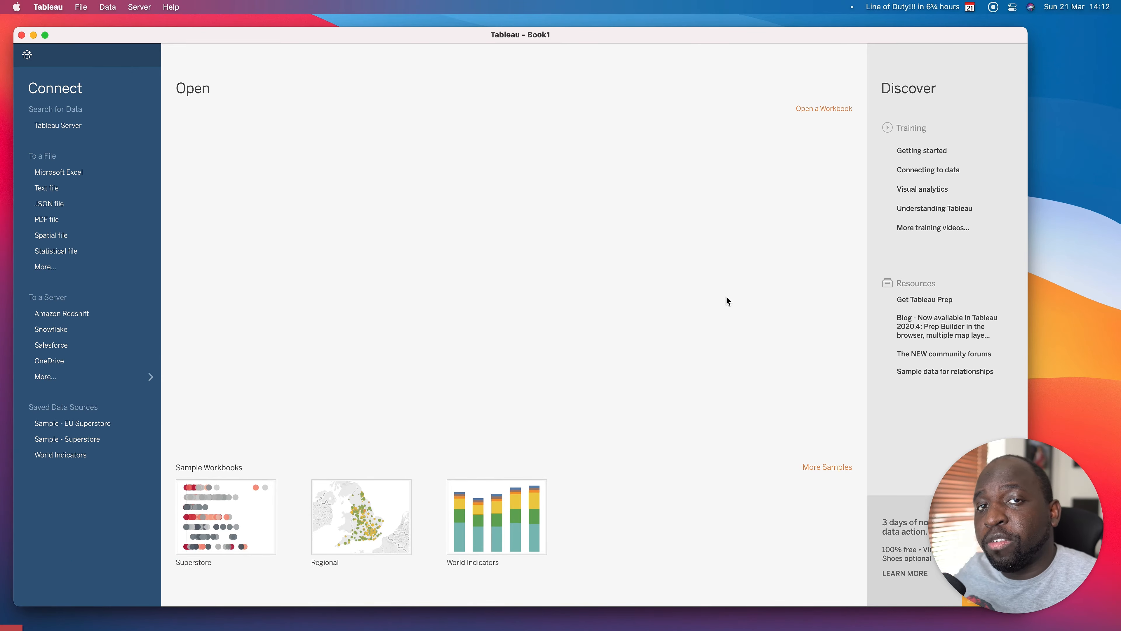
- Switch to the browser to look over the Tableau Tim YouTube channel page and return to Tableau
key(ctrl+Up)
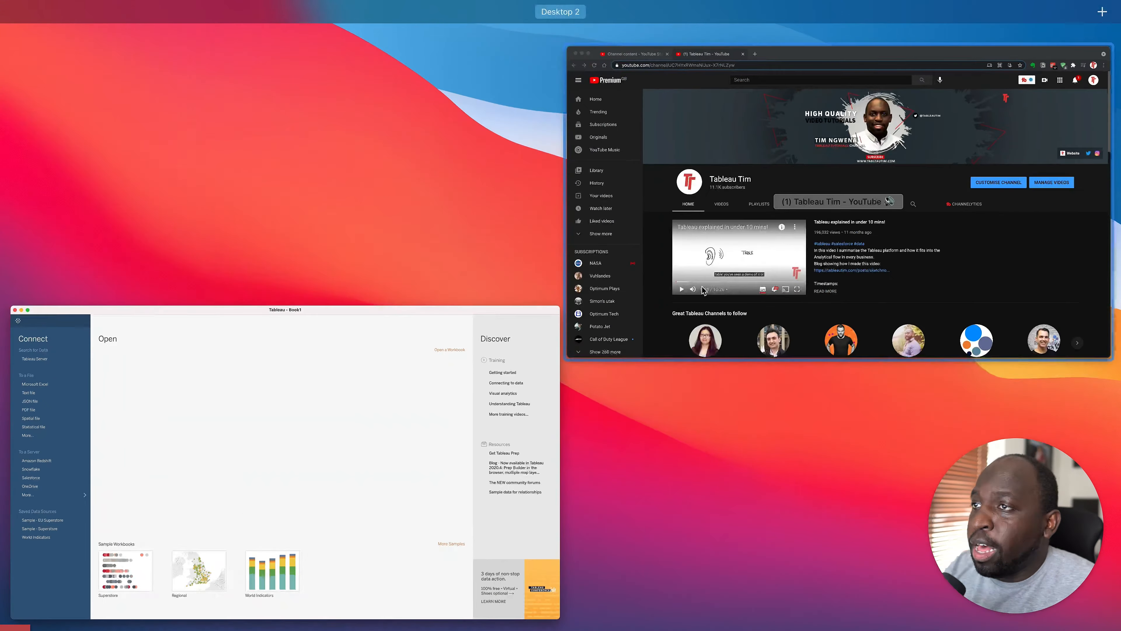
click(725, 296)
scroll(452, 371, down, 8)
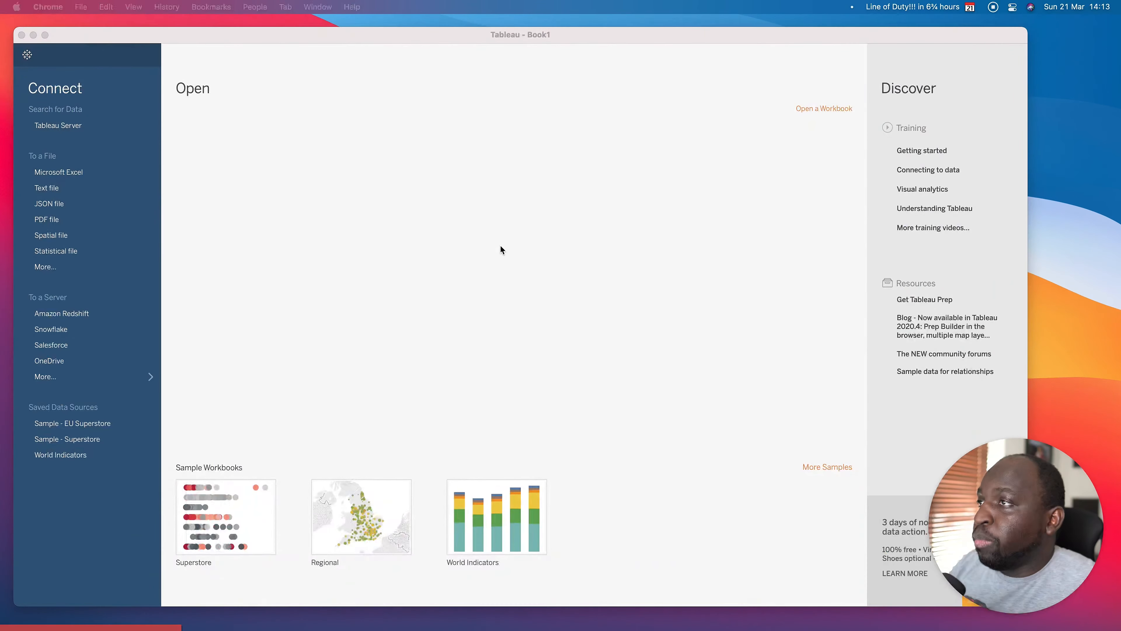
click(500, 245)
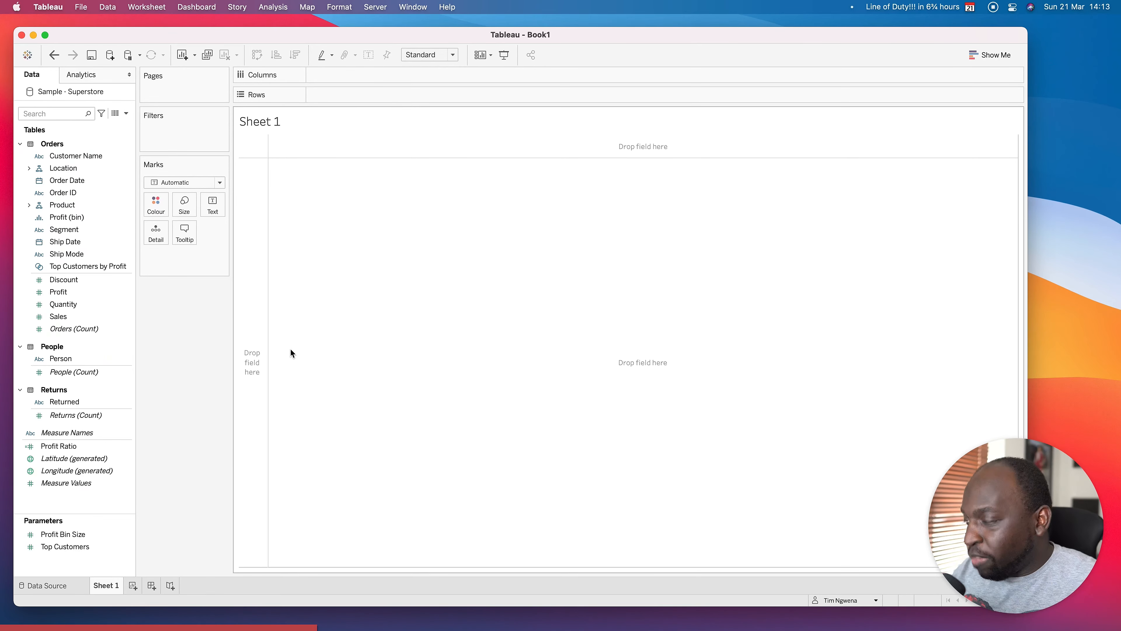
- Build a bar chart with Sales on Rows and Sub-Category from the Product hierarchy on Columns
mouse_move(63, 323)
mouse_down()
mouse_move(300, 157)
mouse_move(334, 100)
mouse_up()
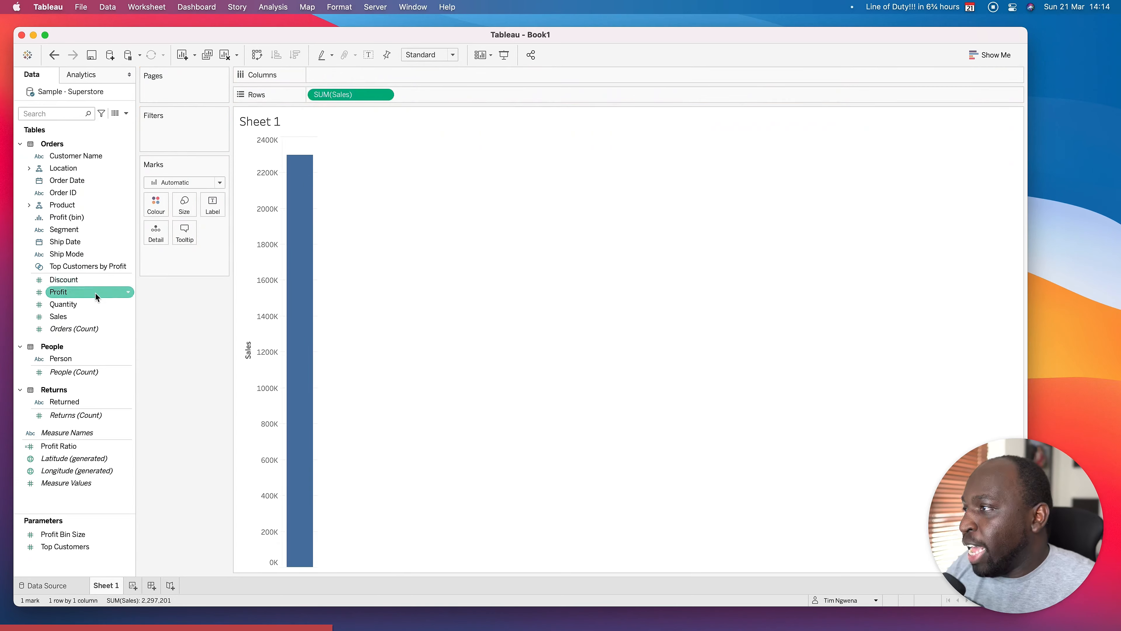
click(29, 204)
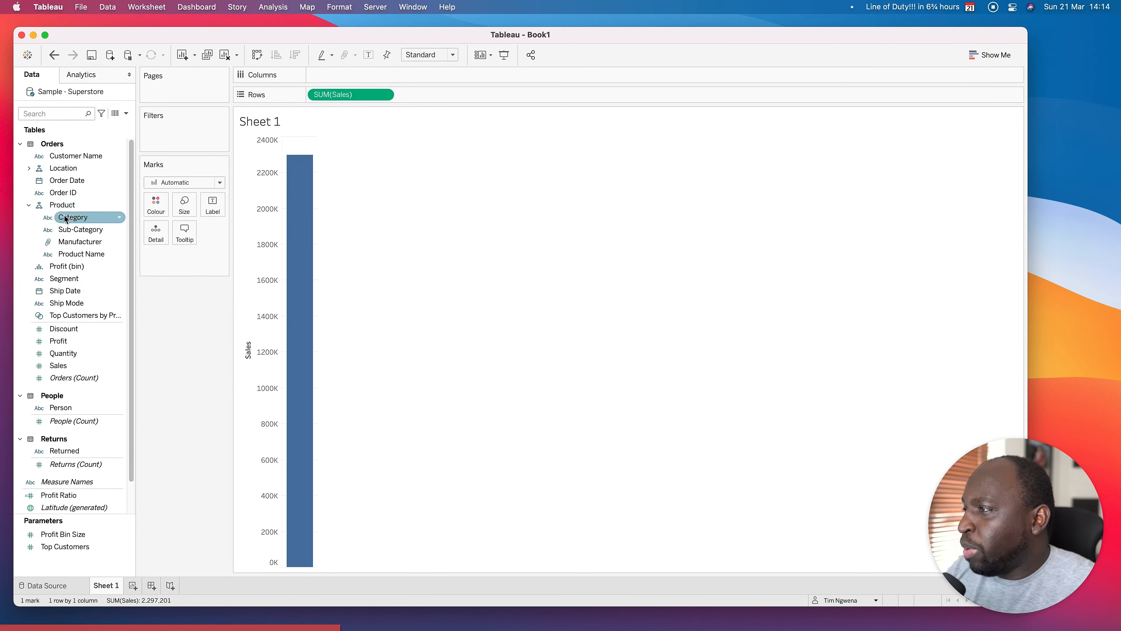
drag(71, 229, 338, 79)
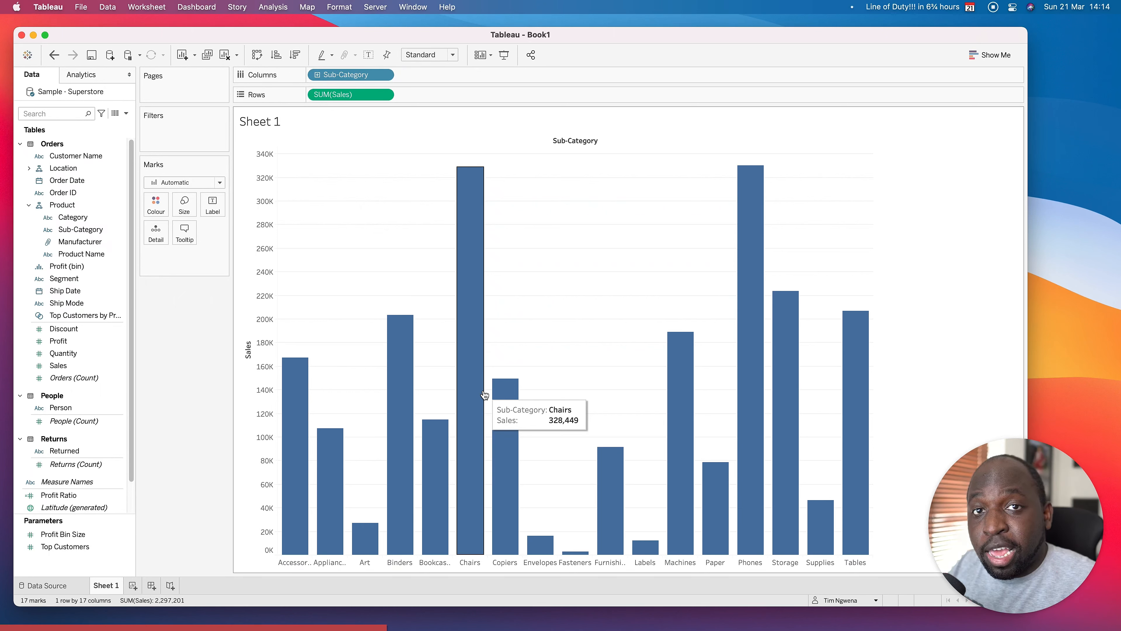
- Outline the Columns and Rows shelves with a pink rectangle annotation and clear it
key(ctrl+a)
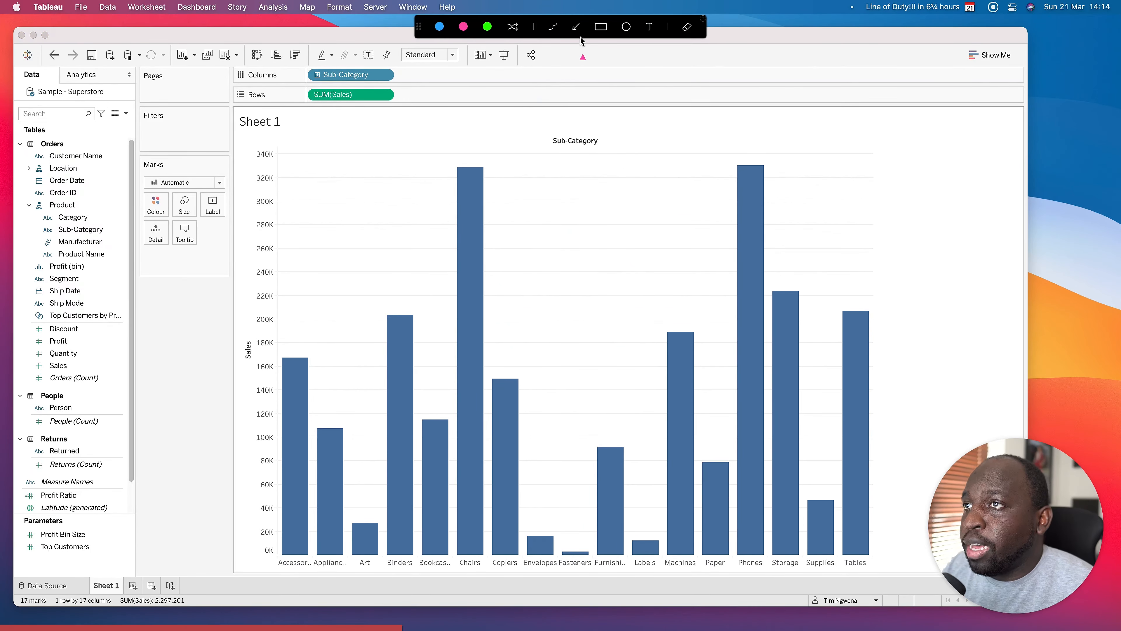
click(598, 32)
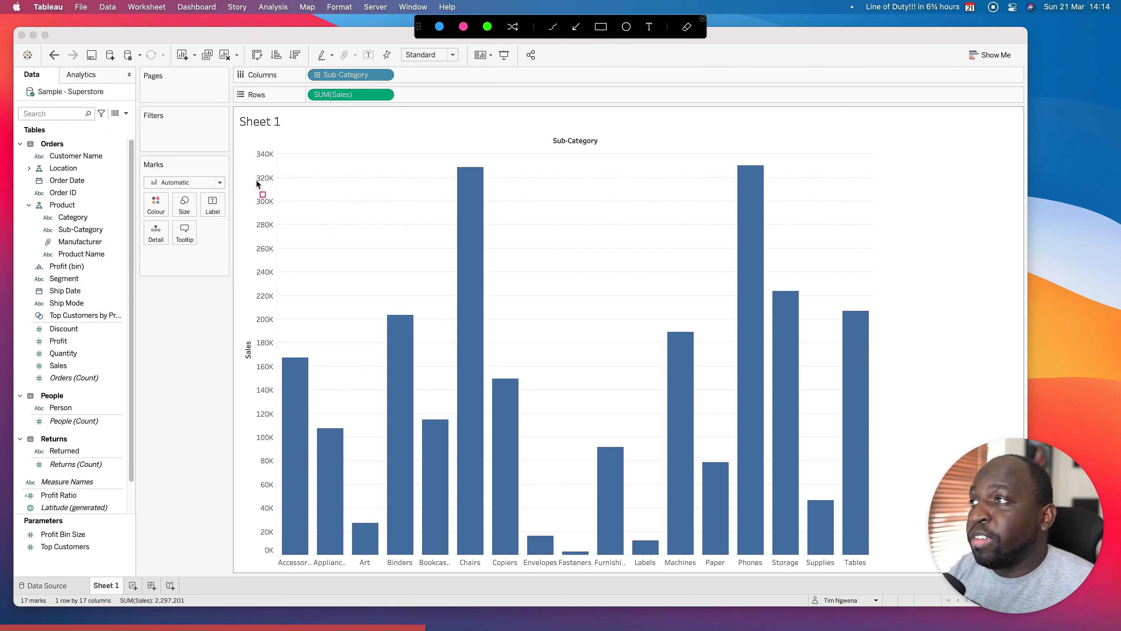
drag(233, 66, 476, 105)
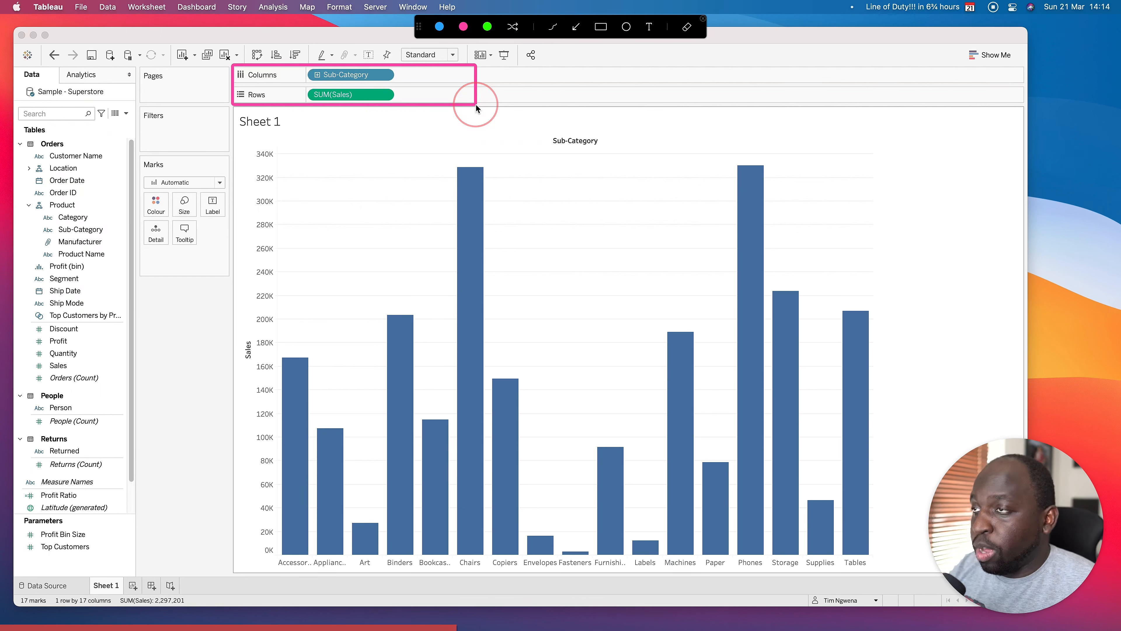
key(Escape)
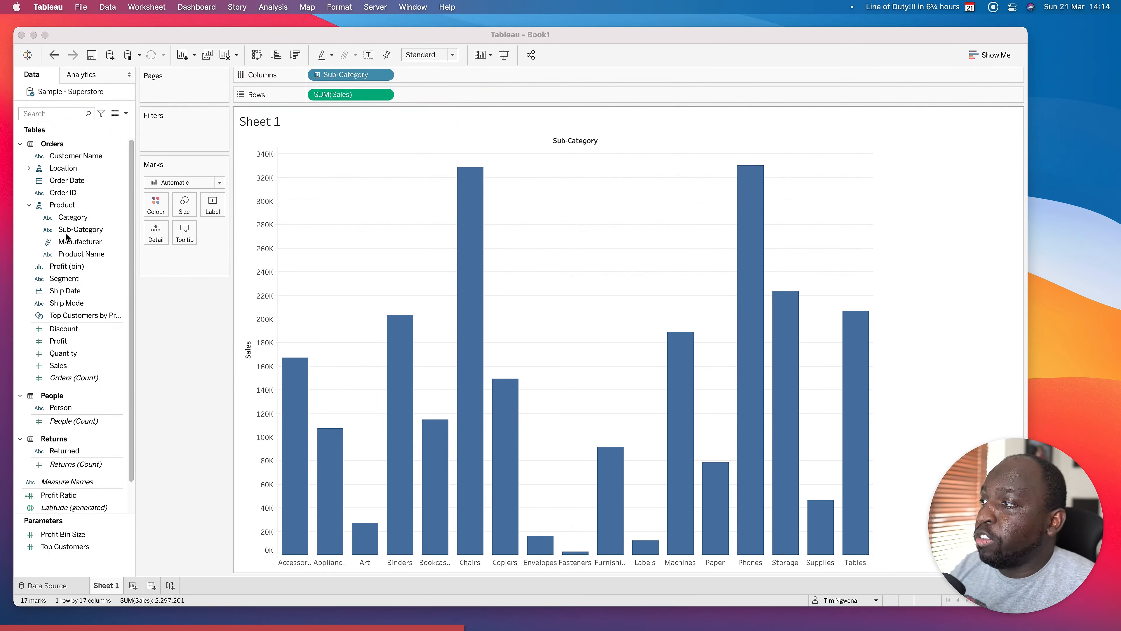
- Add Category ahead of Sub-Category on Columns, and temporarily outline both shelves with a pink rectangle
drag(66, 218, 321, 77)
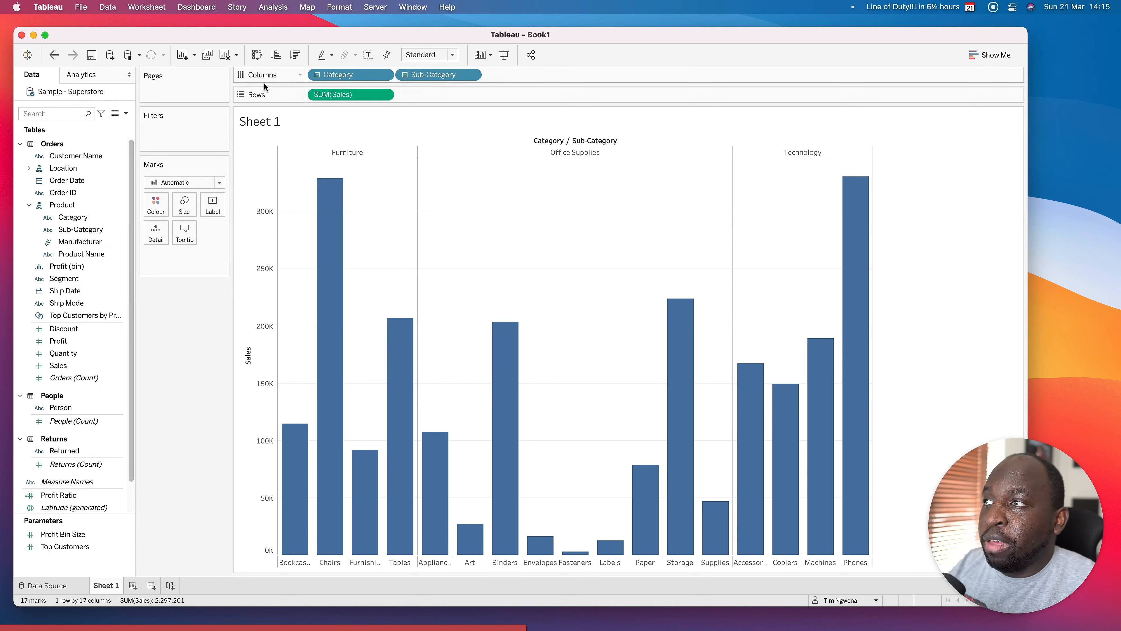
key(ctrl+a)
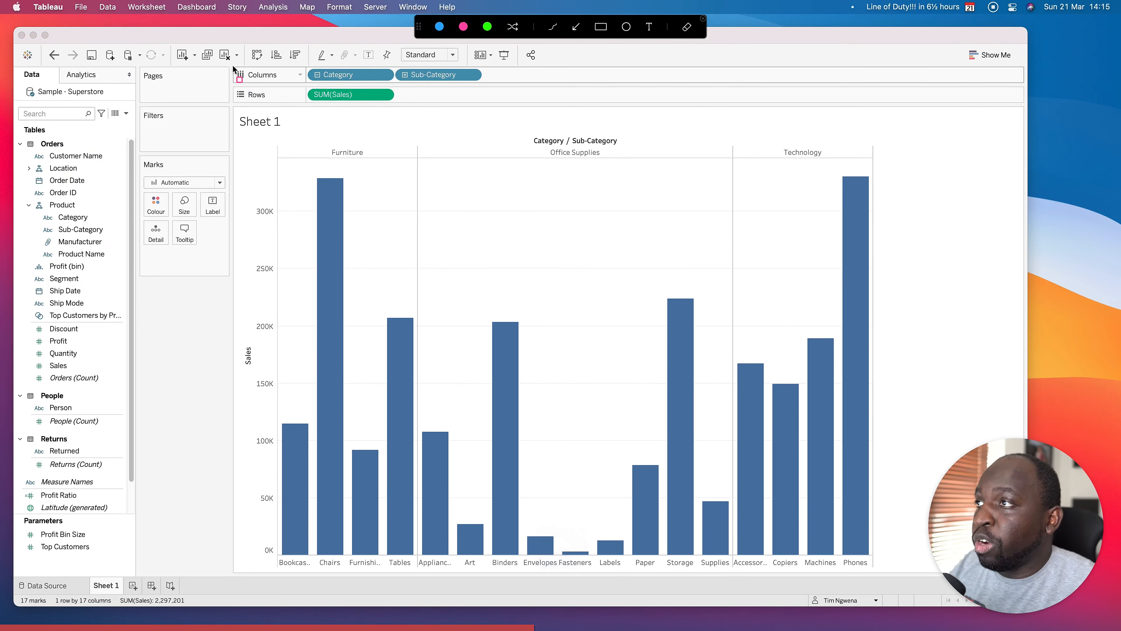
mouse_move(233, 66)
mouse_down()
mouse_move(298, 103)
mouse_move(496, 110)
mouse_up()
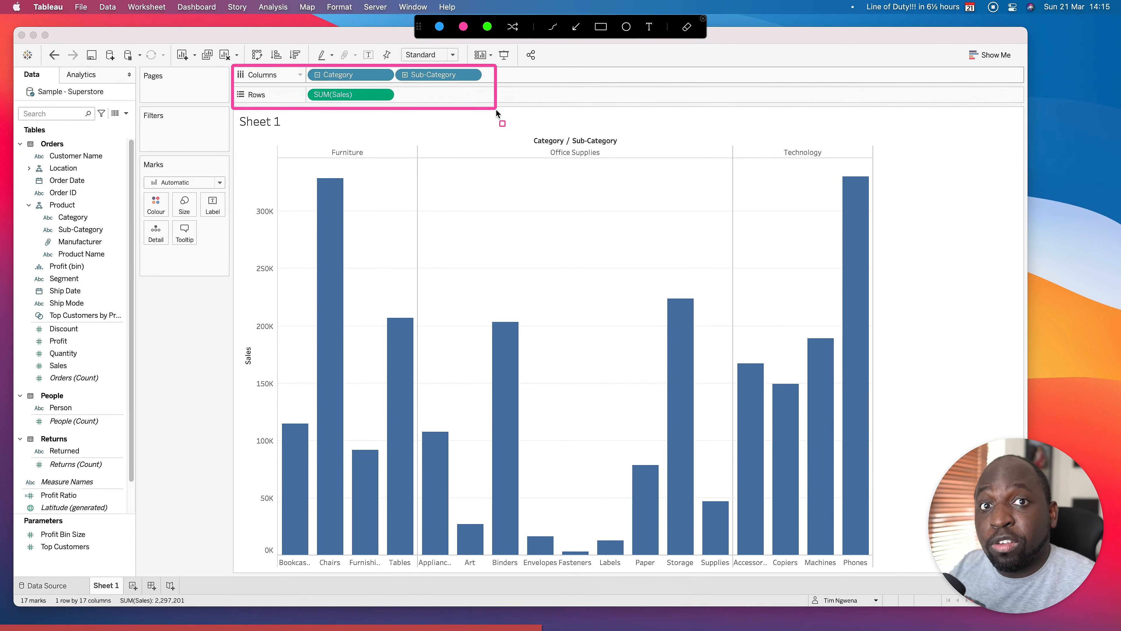
key(ctrl+a)
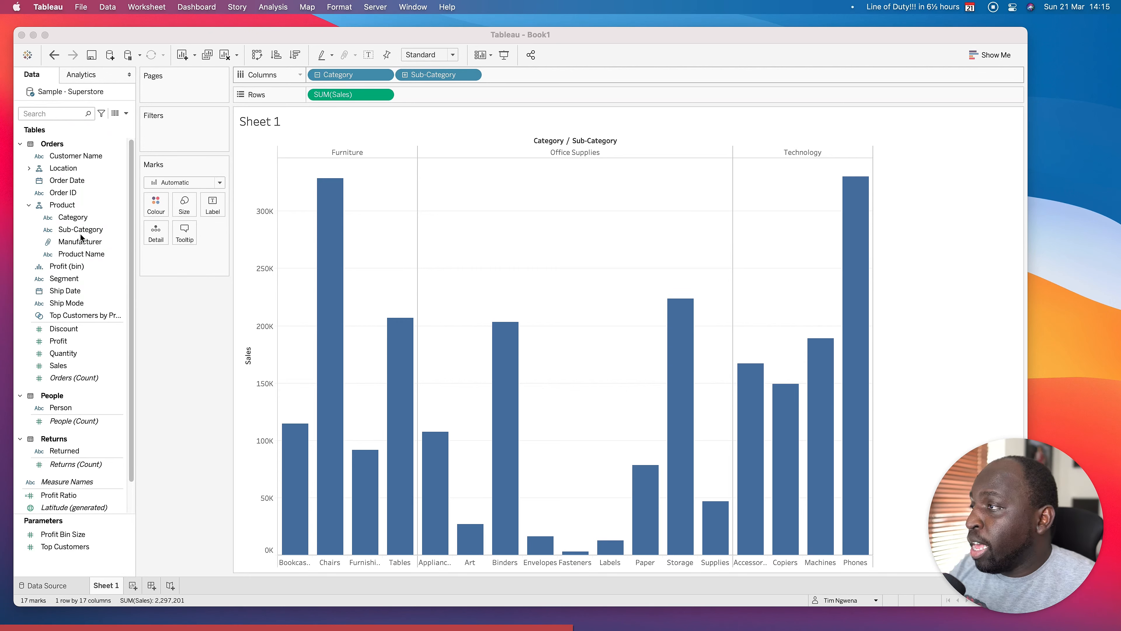
- Colour the bars by Sub-Category and remove Sub-Category from Columns to stack the bars by Category
drag(80, 232, 151, 207)
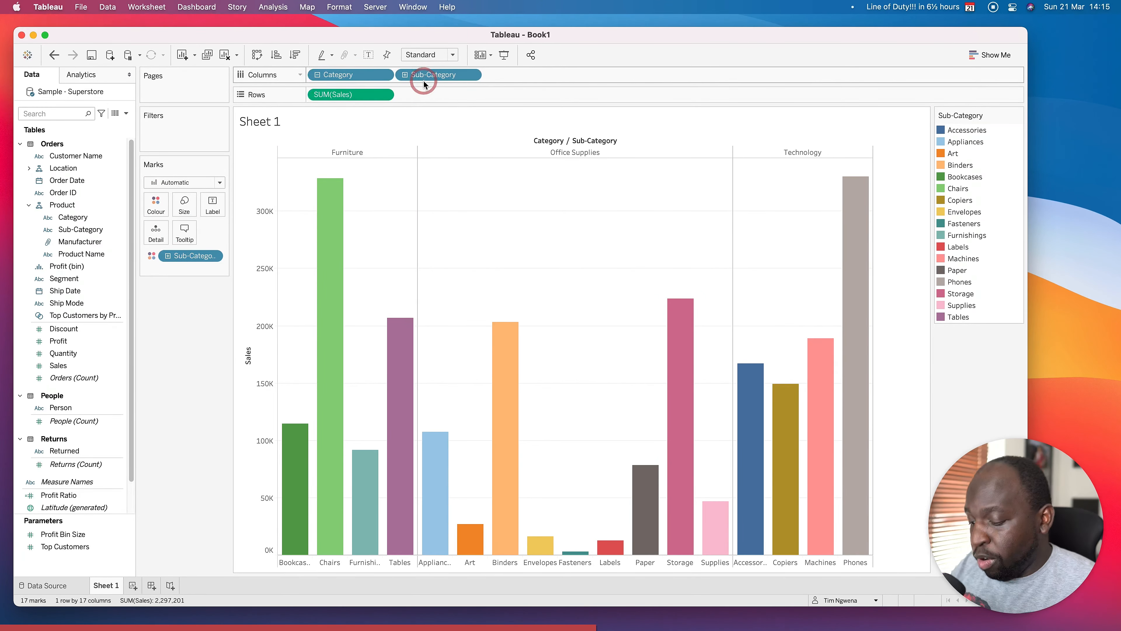
drag(423, 84, 198, 337)
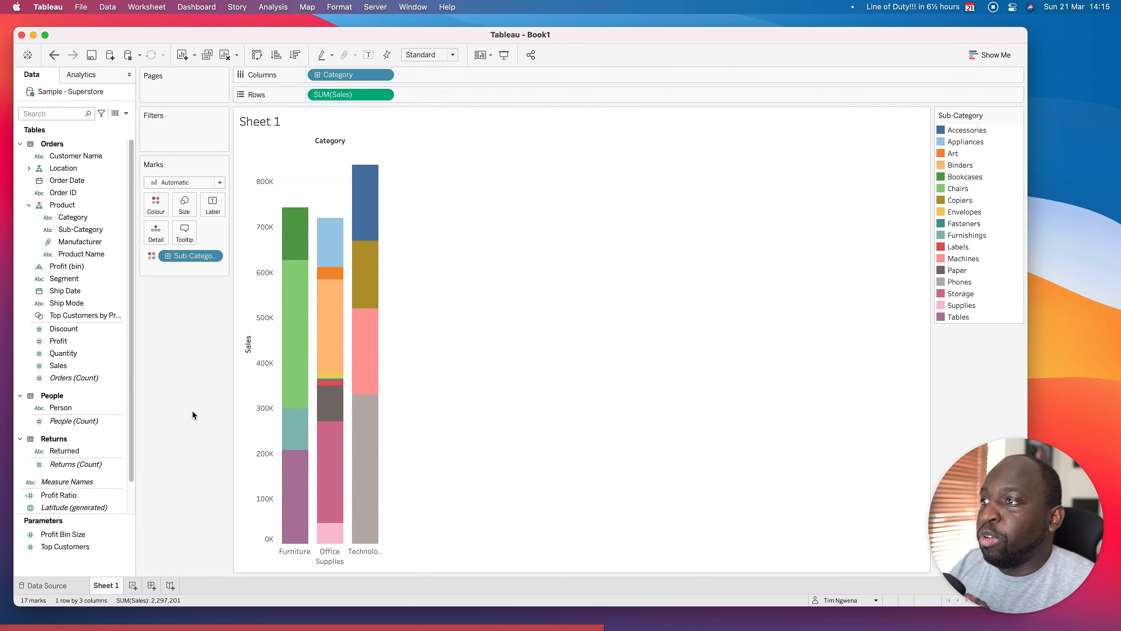
mouse_move(339, 338)
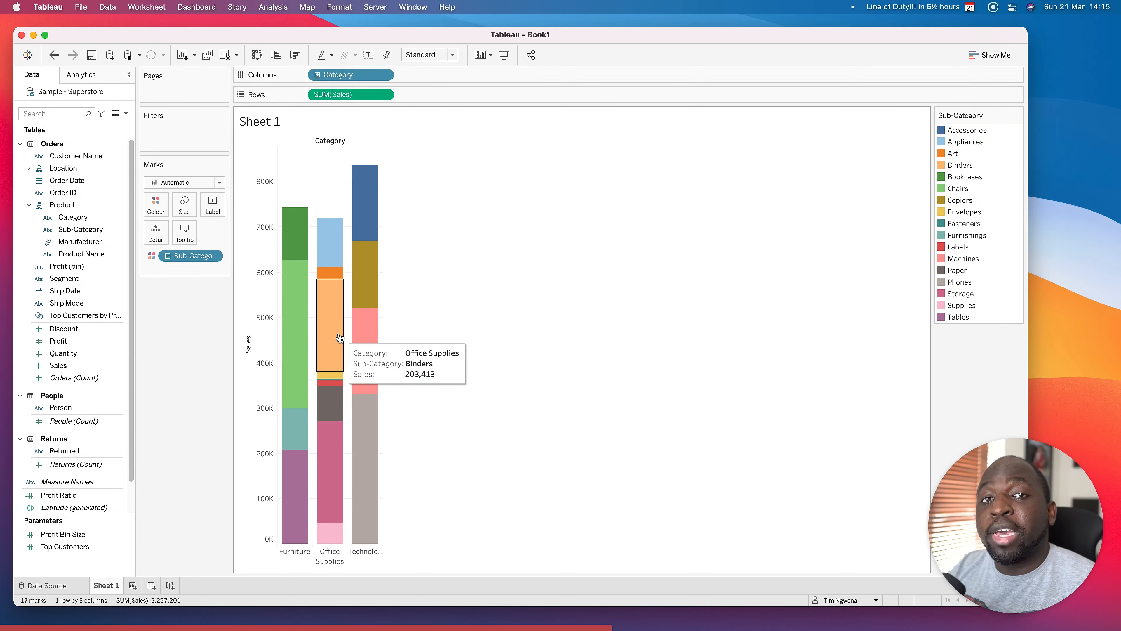
mouse_move(292, 351)
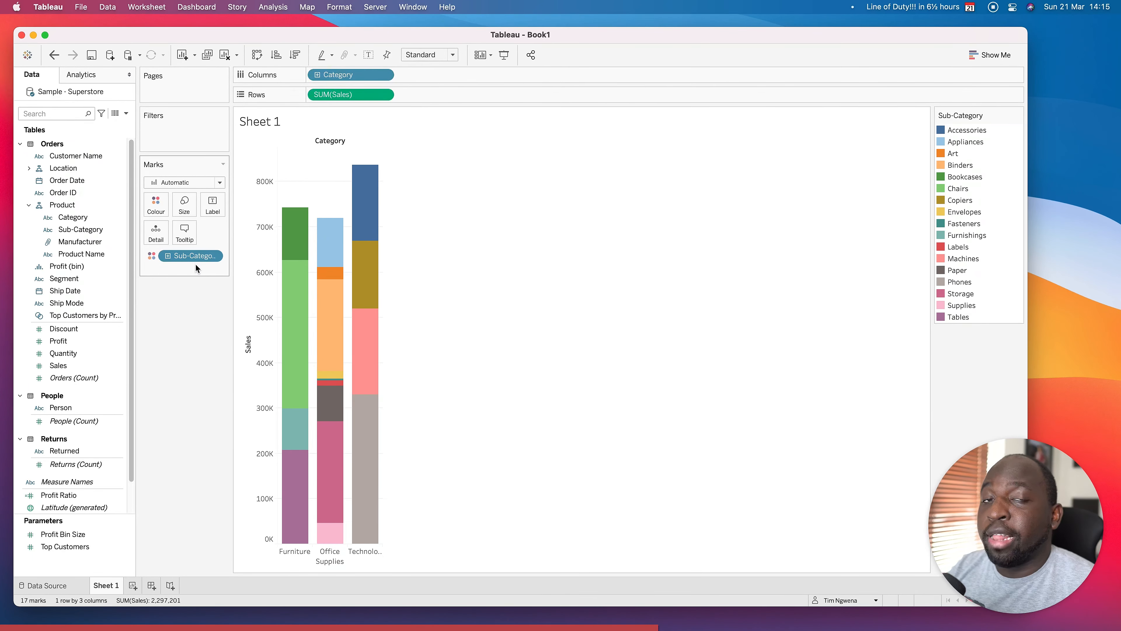
- Drill the Sub-Category colour field down to Manufacturer and give the bar marks a white border
click(167, 256)
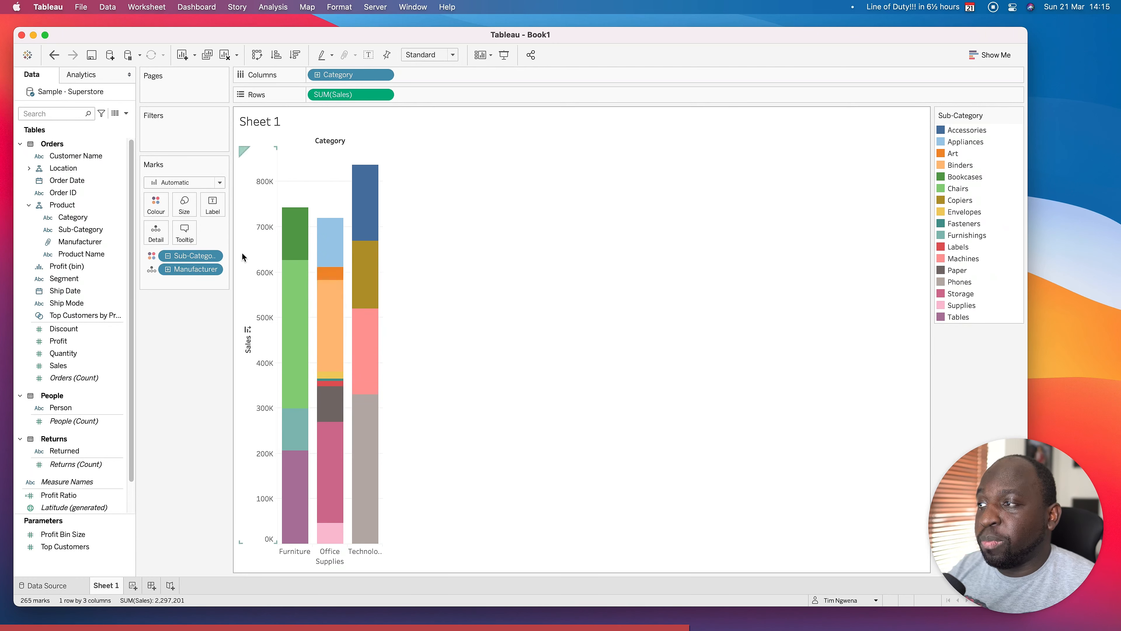
click(155, 204)
click(215, 303)
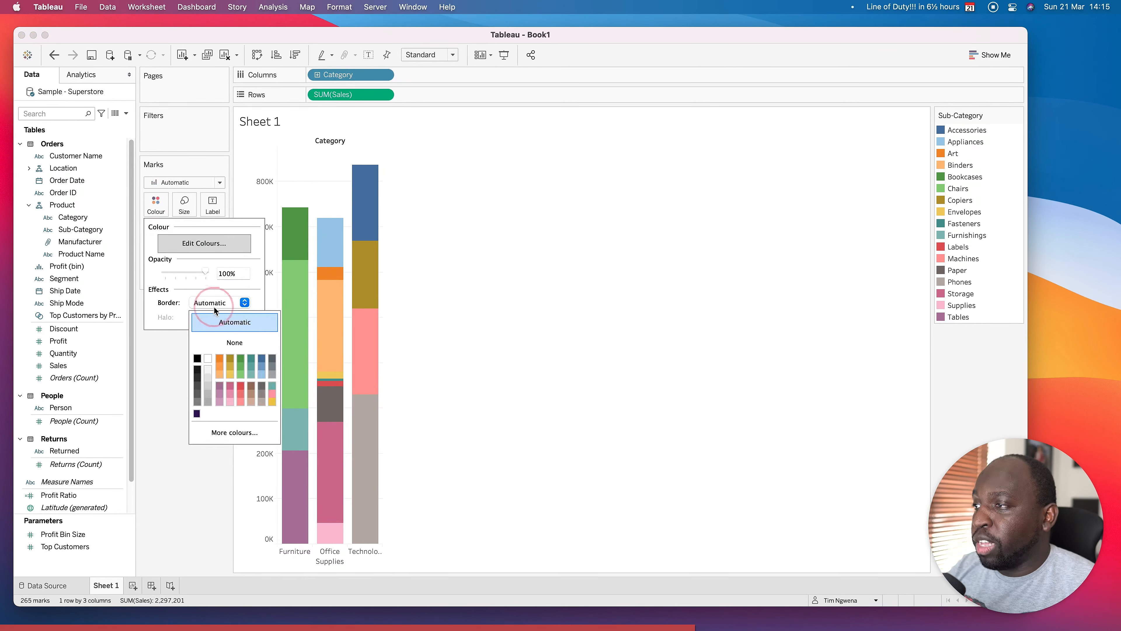
click(208, 358)
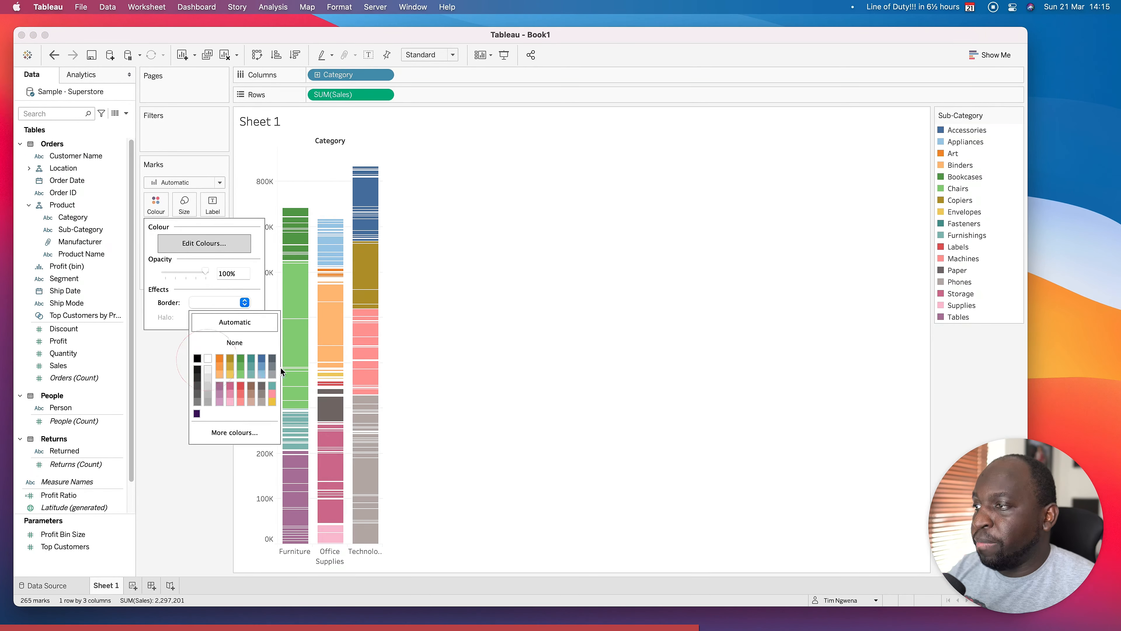
click(513, 384)
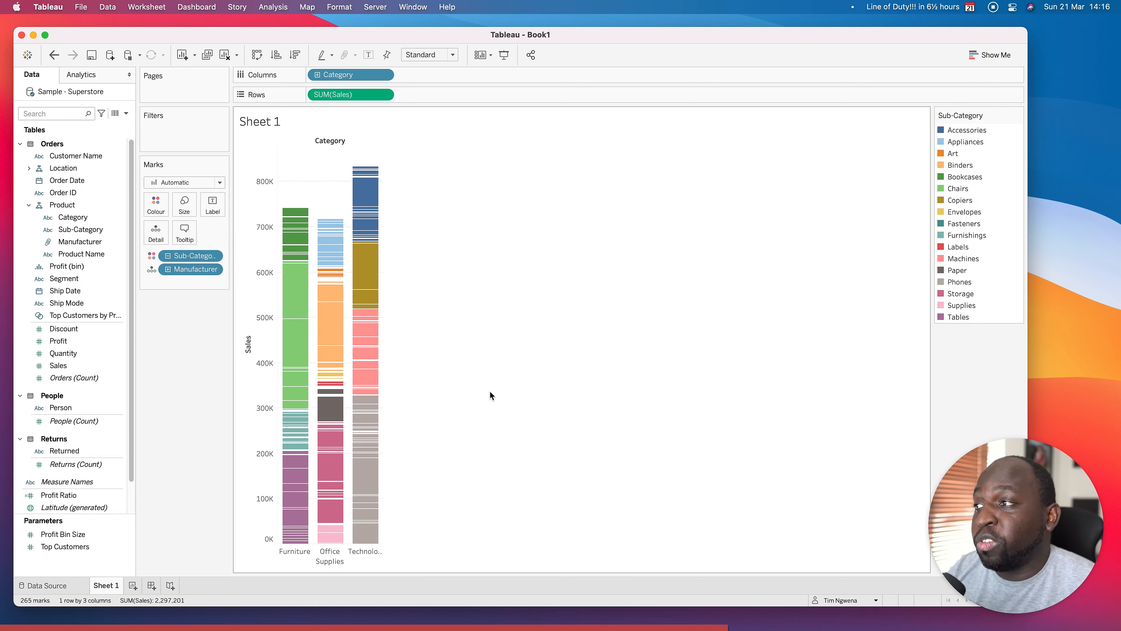
- Drill Manufacturer down to Product Name, and temporarily point out the Detail property with a pink arrow
click(168, 269)
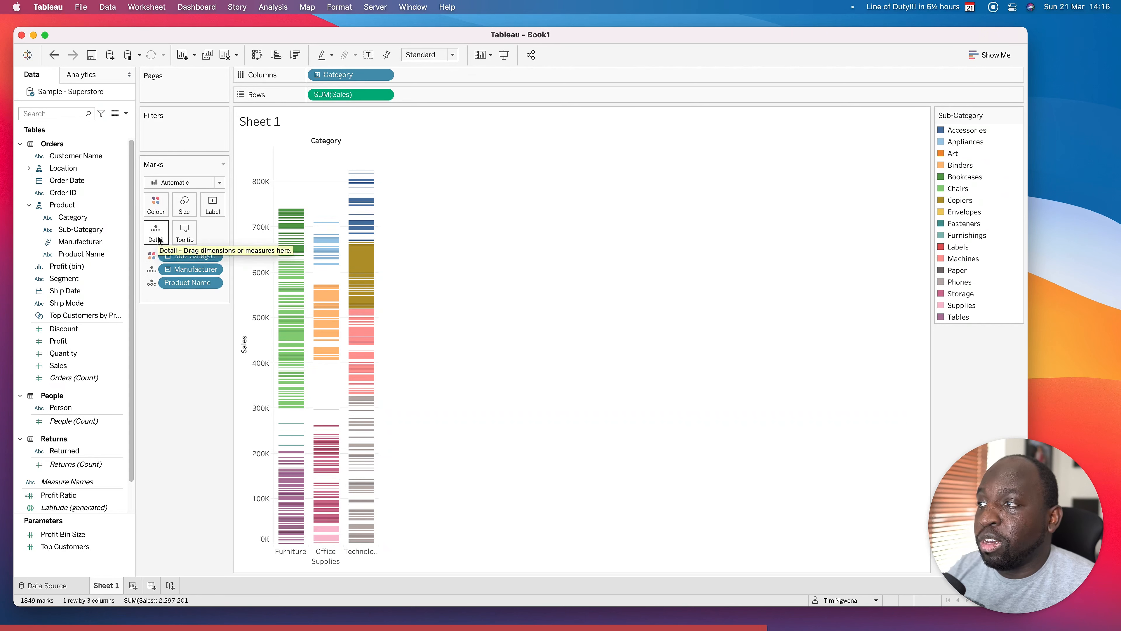
key(ctrl)
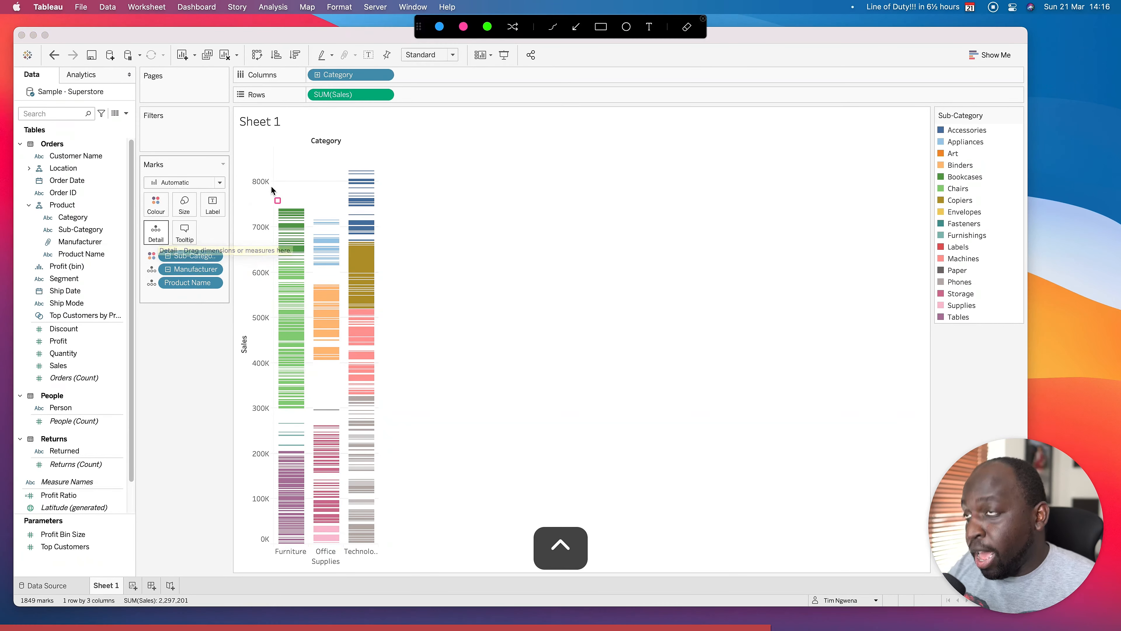
click(575, 27)
mouse_move(166, 238)
mouse_down()
mouse_move(154, 279)
mouse_move(163, 263)
mouse_up()
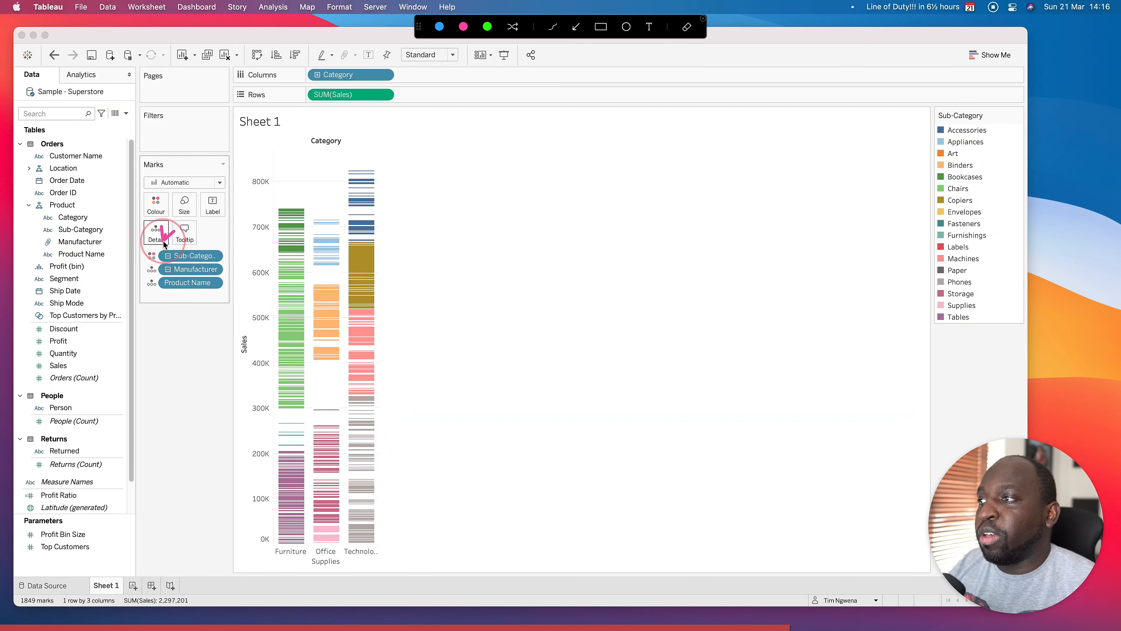
key(ctrl)
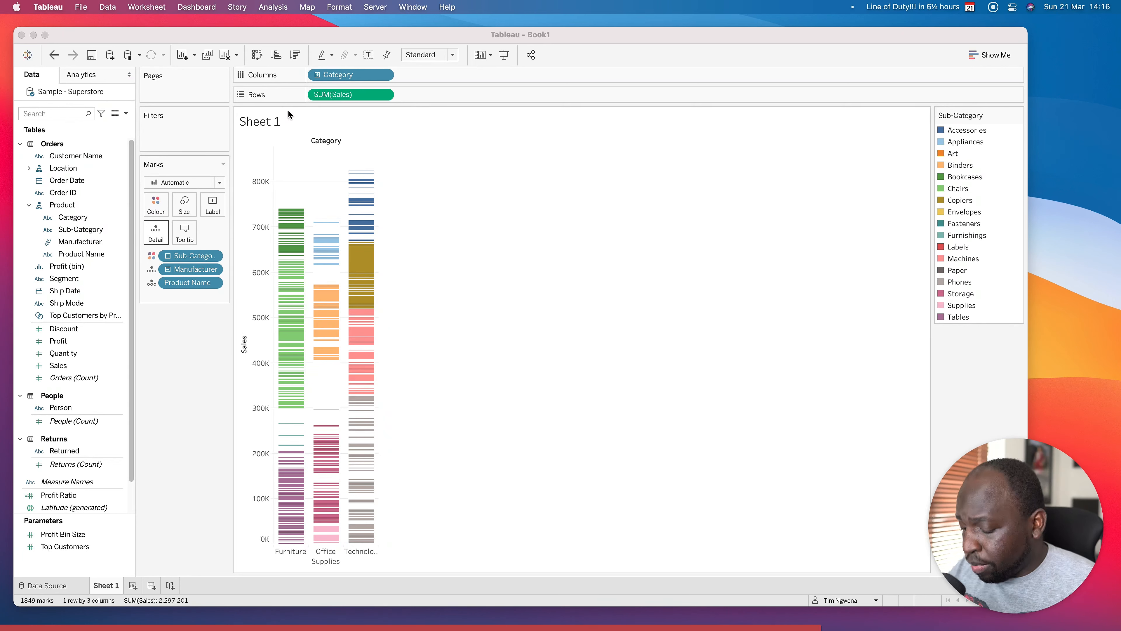
- Point out the Tooltip property with a green arrow annotation and clear it
key(ctrl)
click(488, 27)
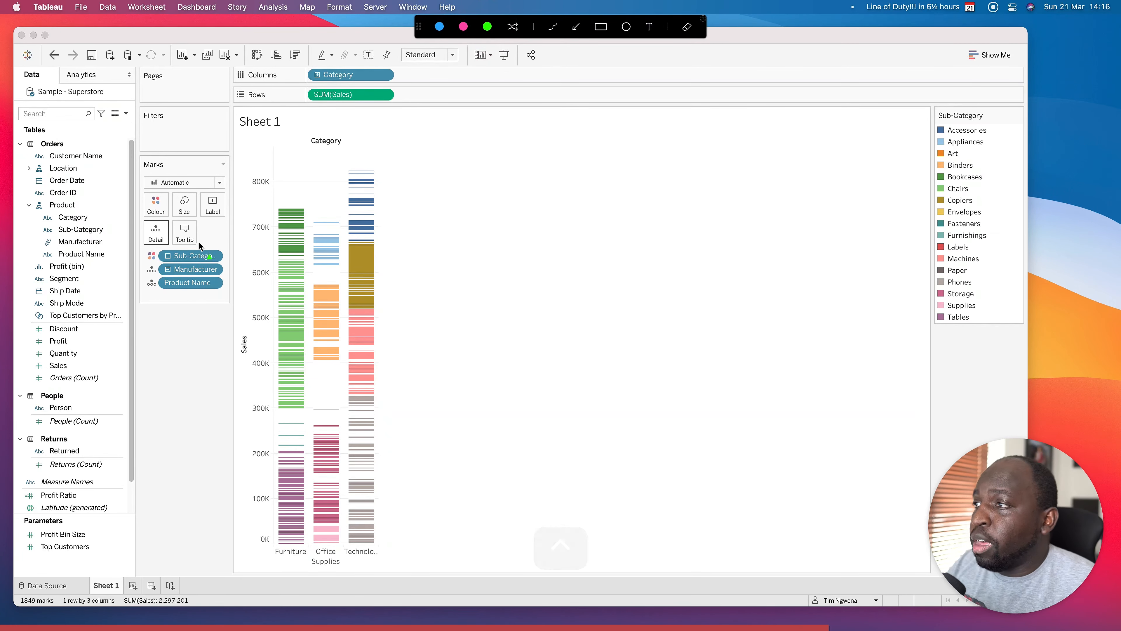
drag(171, 217, 185, 239)
key(Escape)
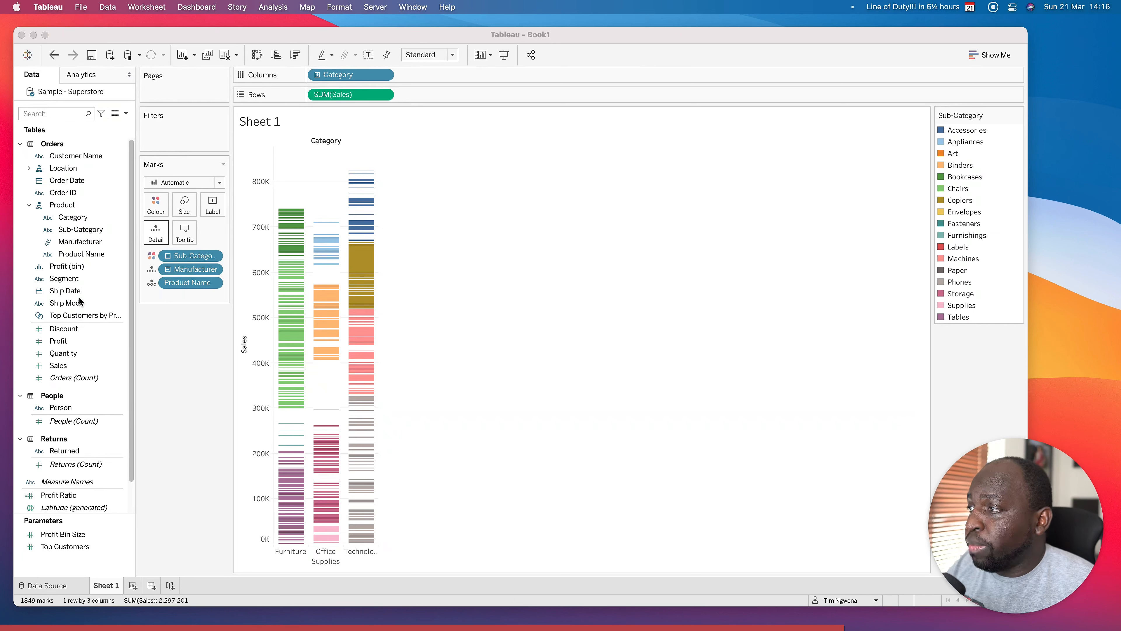
- Add Segment to the tooltip and remove Product Name and Manufacturer from the marks
drag(66, 279, 186, 236)
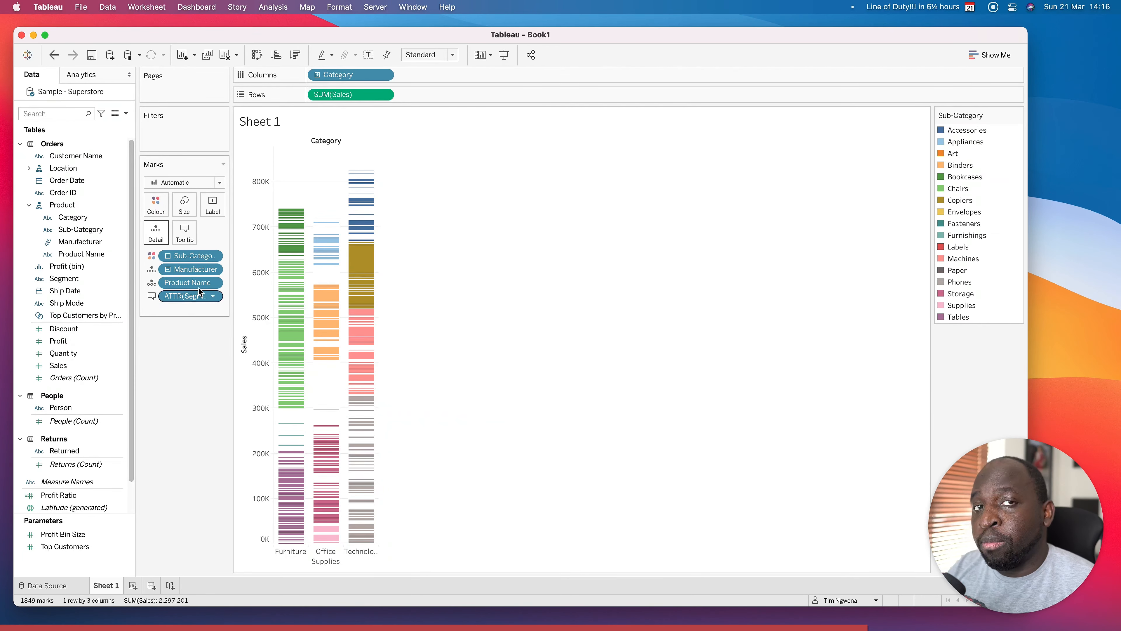
drag(188, 282, 192, 332)
drag(190, 269, 192, 375)
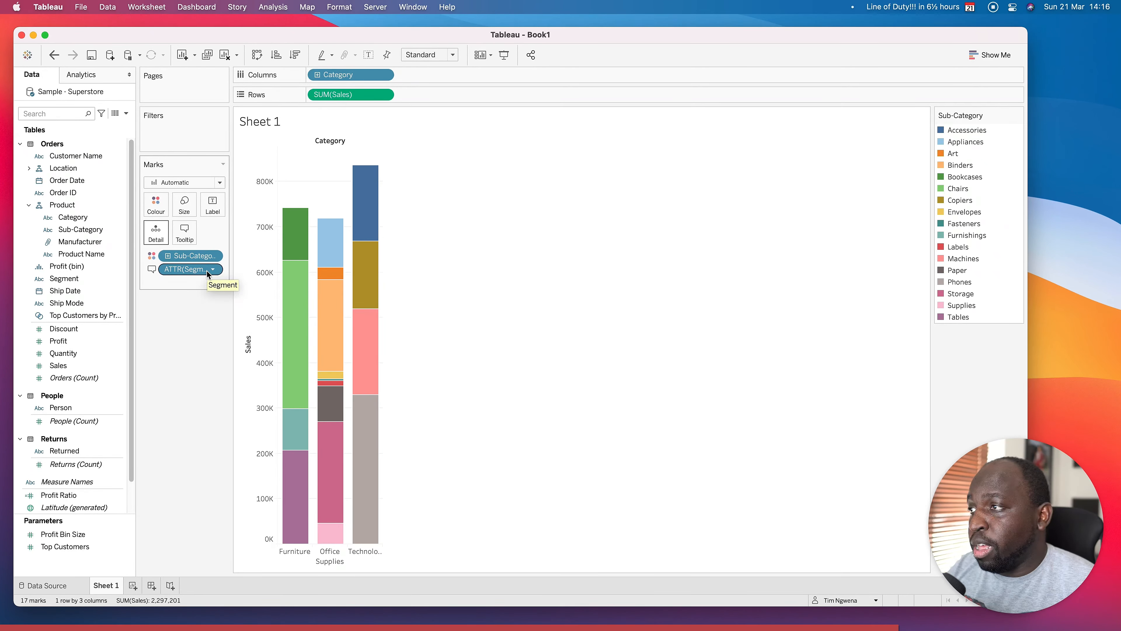
mouse_move(294, 285)
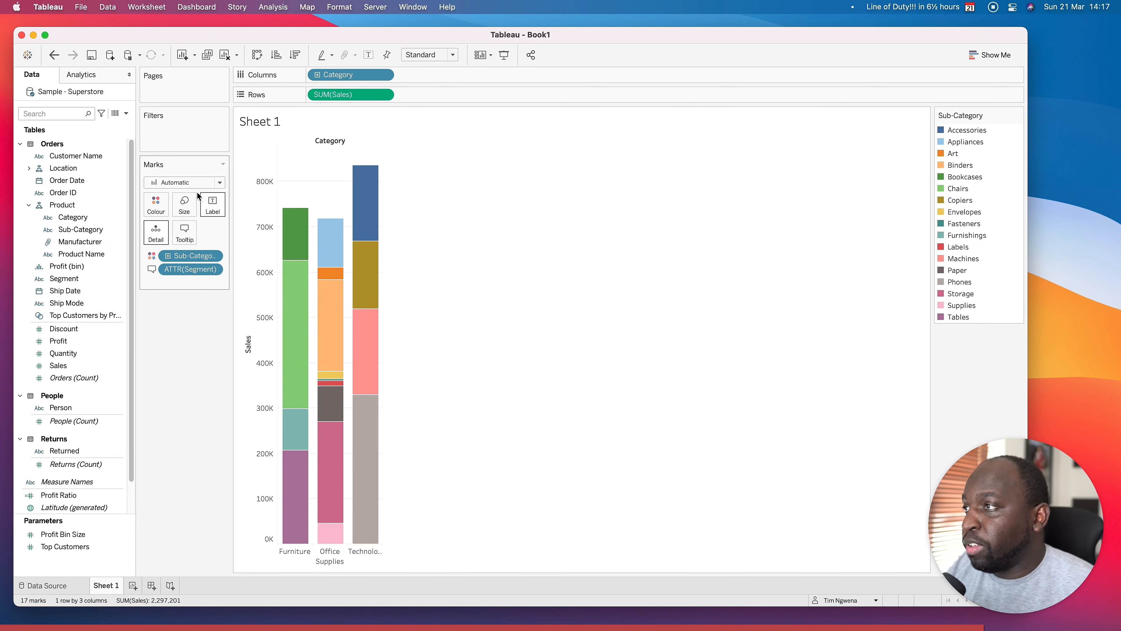
- Change the mark type to Line and outline every mark property except Tooltip with green rectangles
click(199, 183)
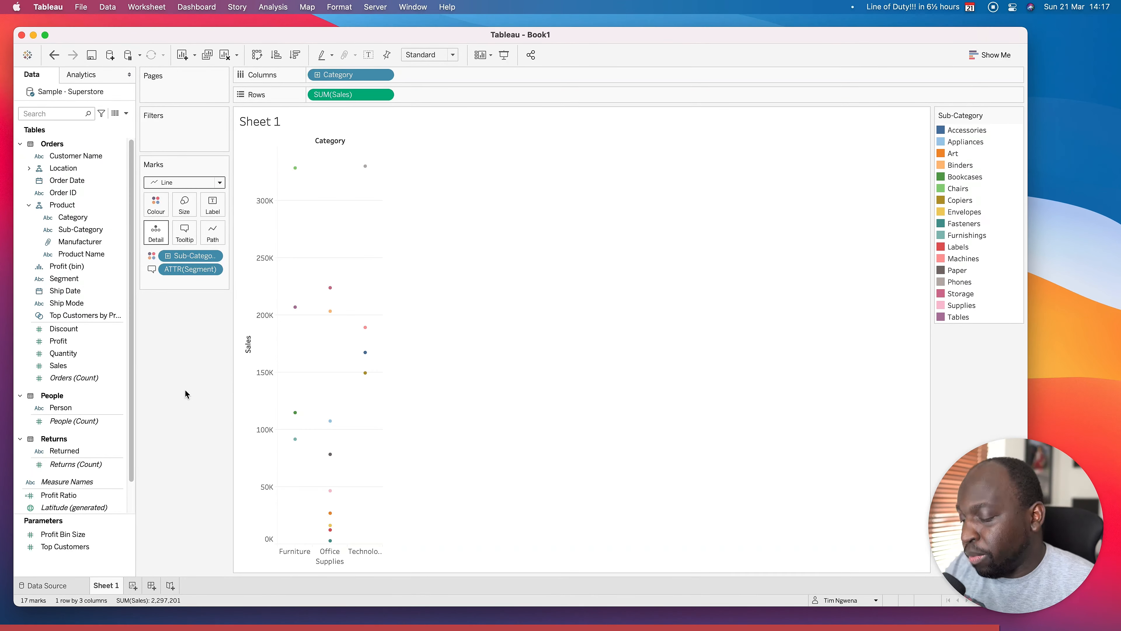
key(ctrl+a)
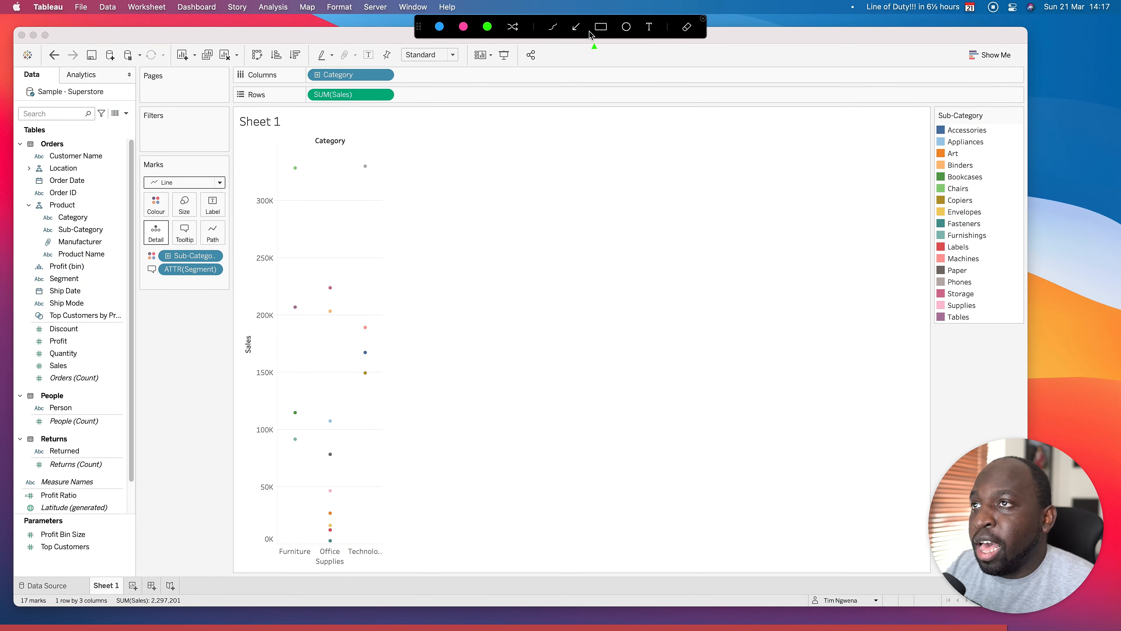
click(598, 32)
drag(141, 190, 230, 220)
mouse_move(141, 221)
mouse_down()
mouse_move(167, 246)
mouse_move(204, 227)
mouse_move(228, 246)
mouse_up()
- Outline the chart area of Sheet 1 with a green rectangle annotation
click(237, 120)
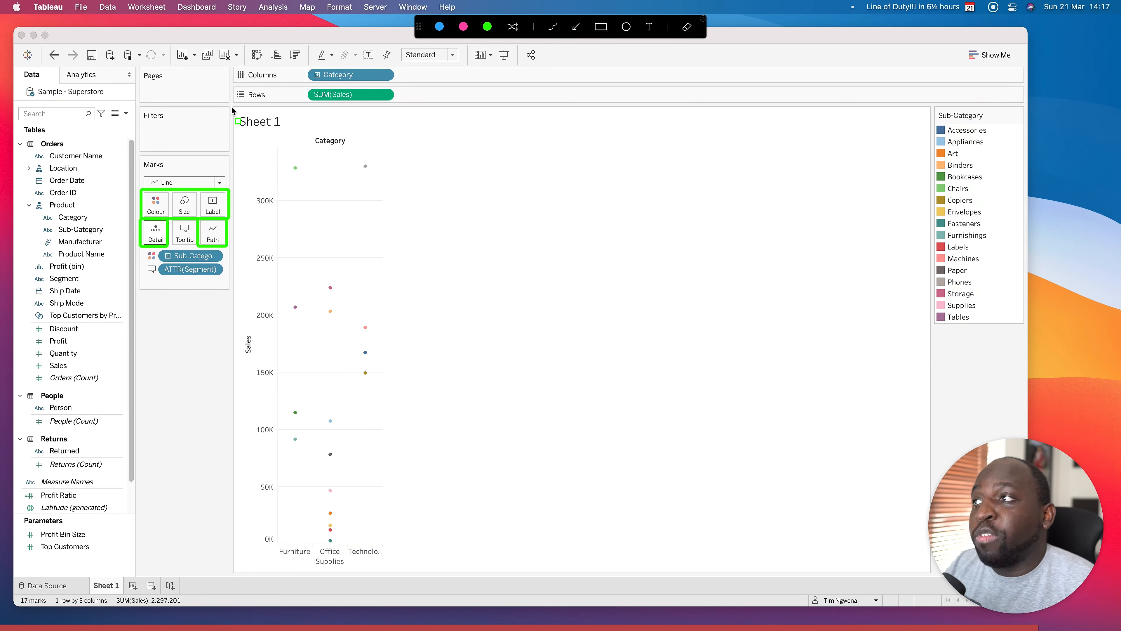
mouse_move(232, 111)
mouse_down()
mouse_move(338, 306)
mouse_move(549, 546)
mouse_up()
click(356, 106)
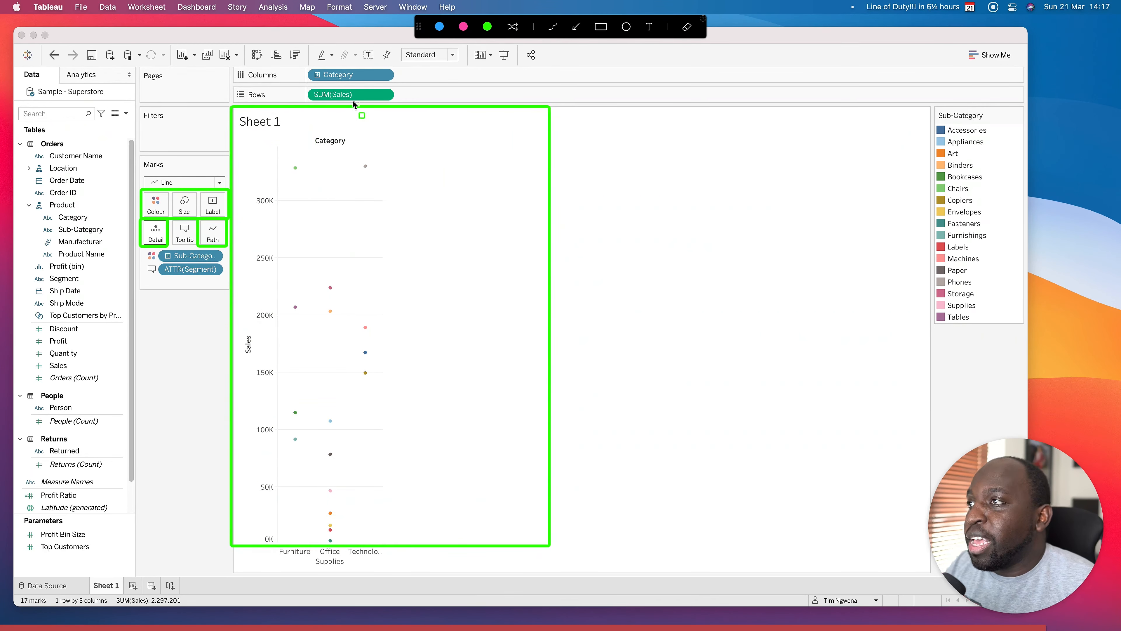
- Outline the Columns and Rows shelves with a green rectangle annotation
drag(233, 67, 407, 105)
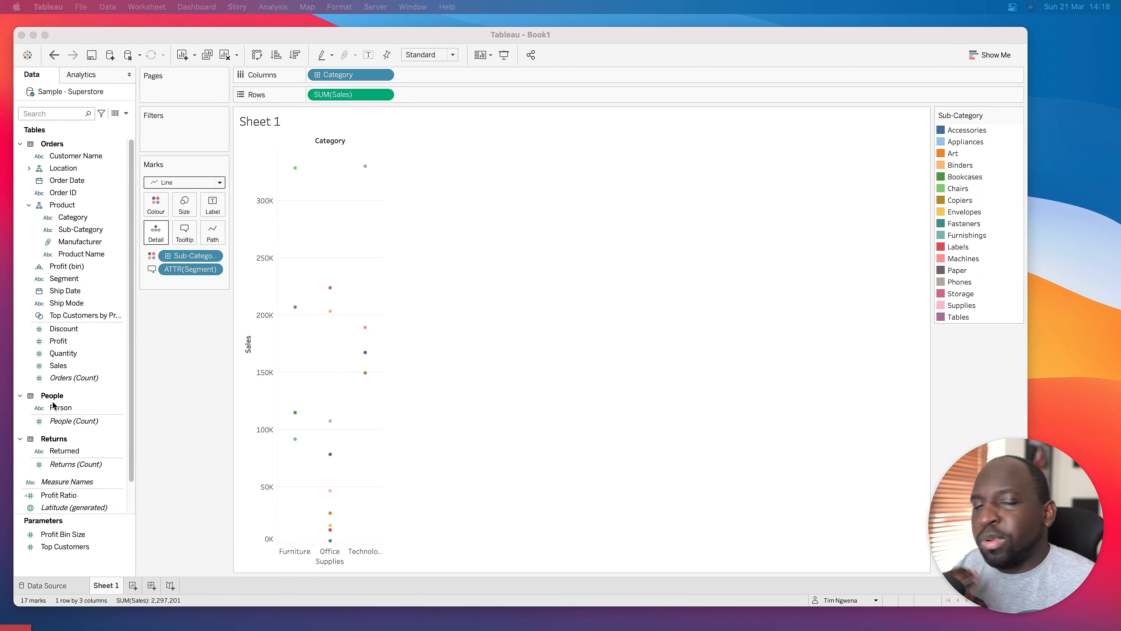
- Create a new worksheet listing Category and Sub-Category in rows, with Sales as the text values
click(133, 585)
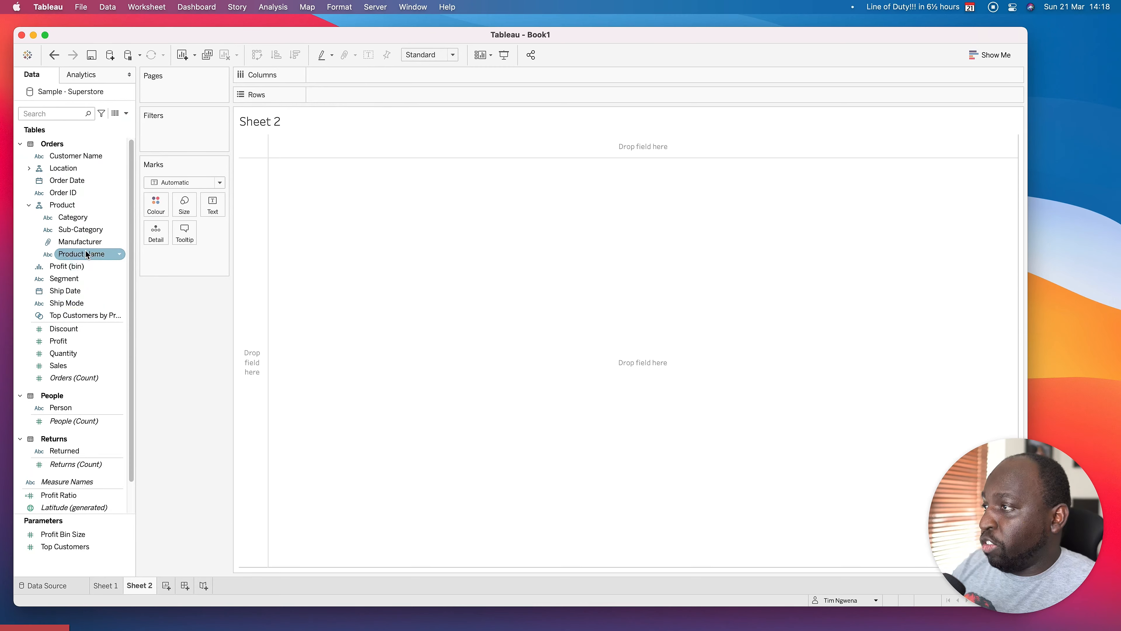
drag(77, 230, 350, 93)
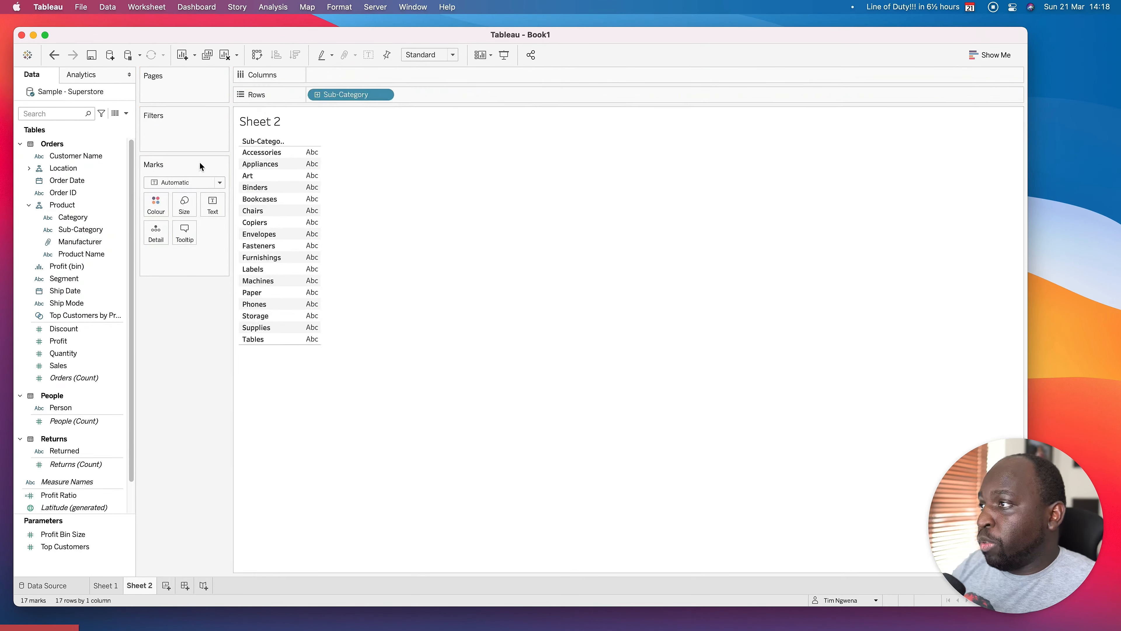
drag(71, 216, 312, 98)
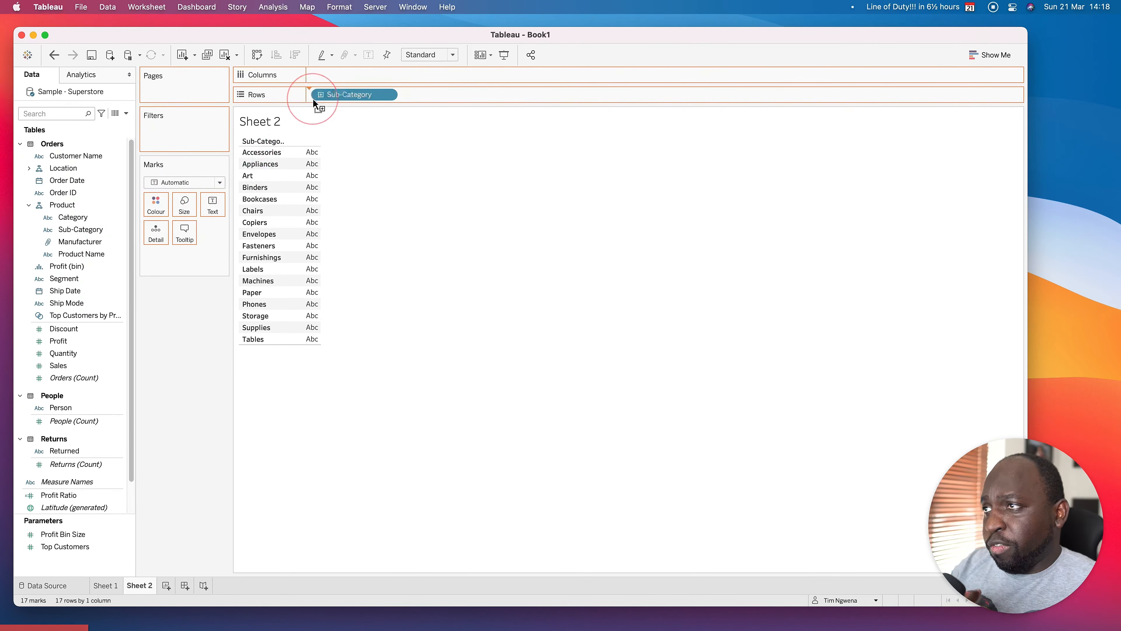
drag(70, 376, 353, 219)
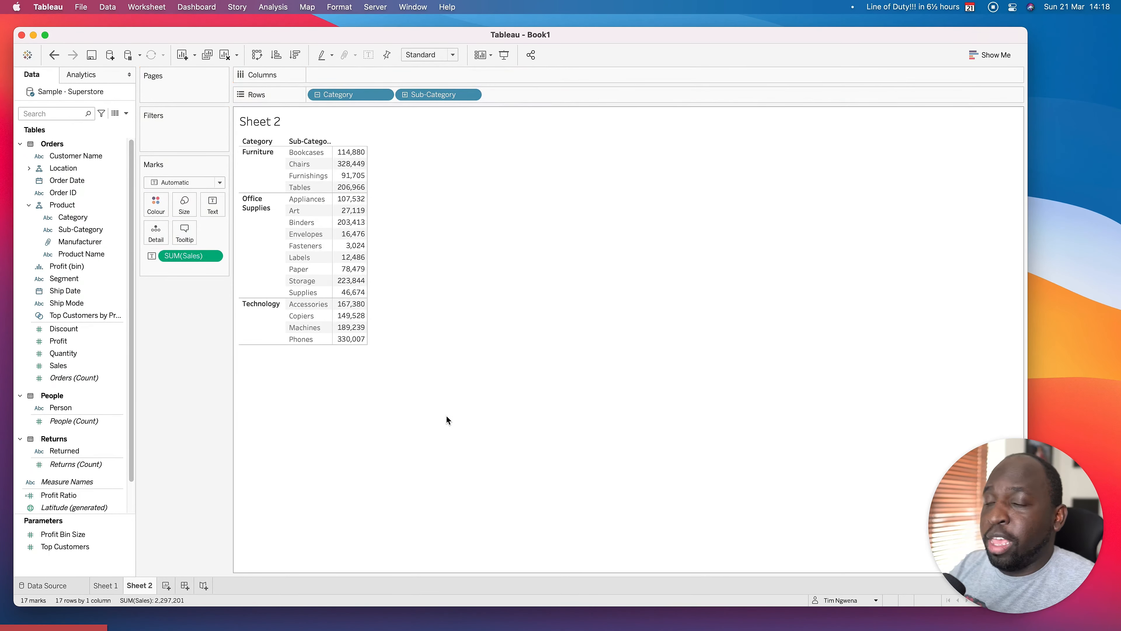
- Show the worksheet's Summary card and place it directly above the Marks card
click(145, 7)
click(152, 144)
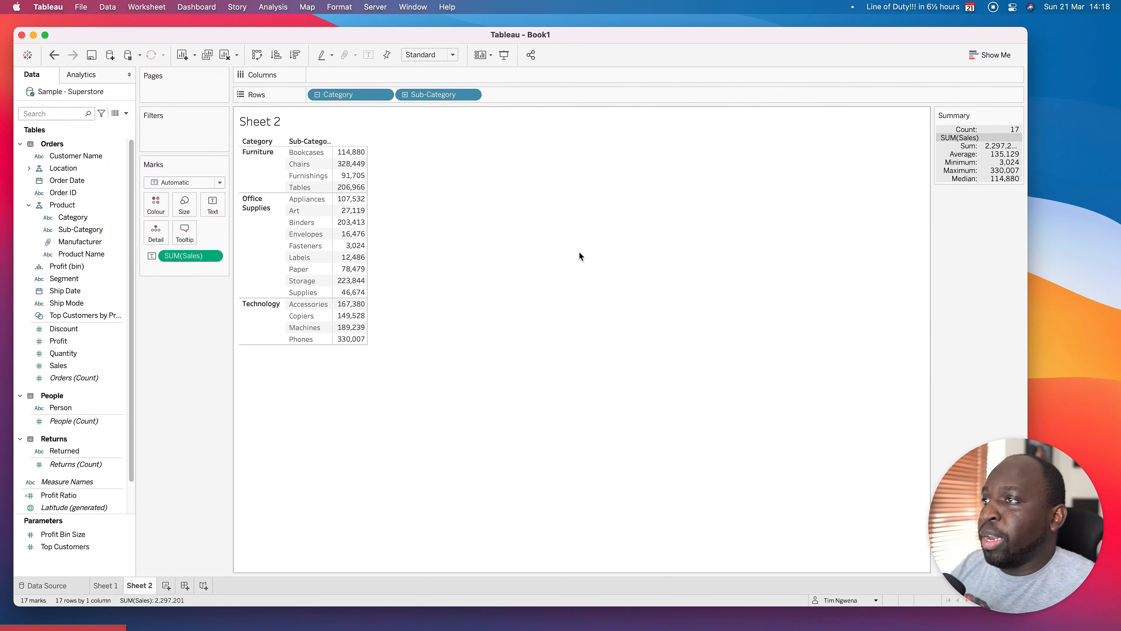
drag(980, 113, 197, 154)
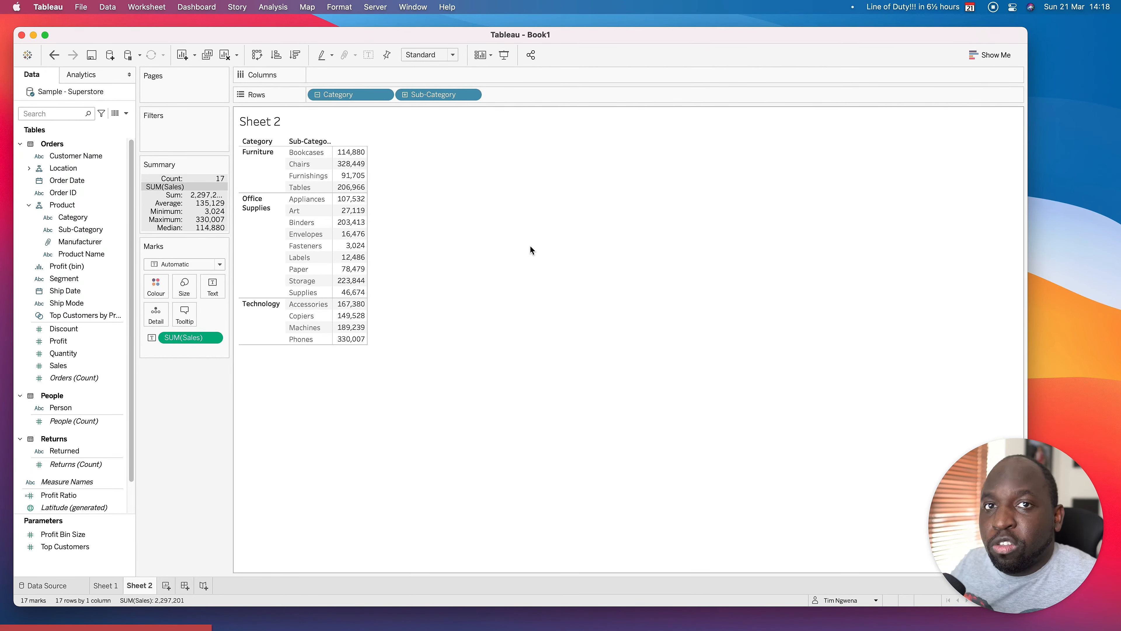
- Compare the summary figures of Furniture, Office Supplies and Technology, widening the cards so the sums show in full, and clear the selection
click(267, 172)
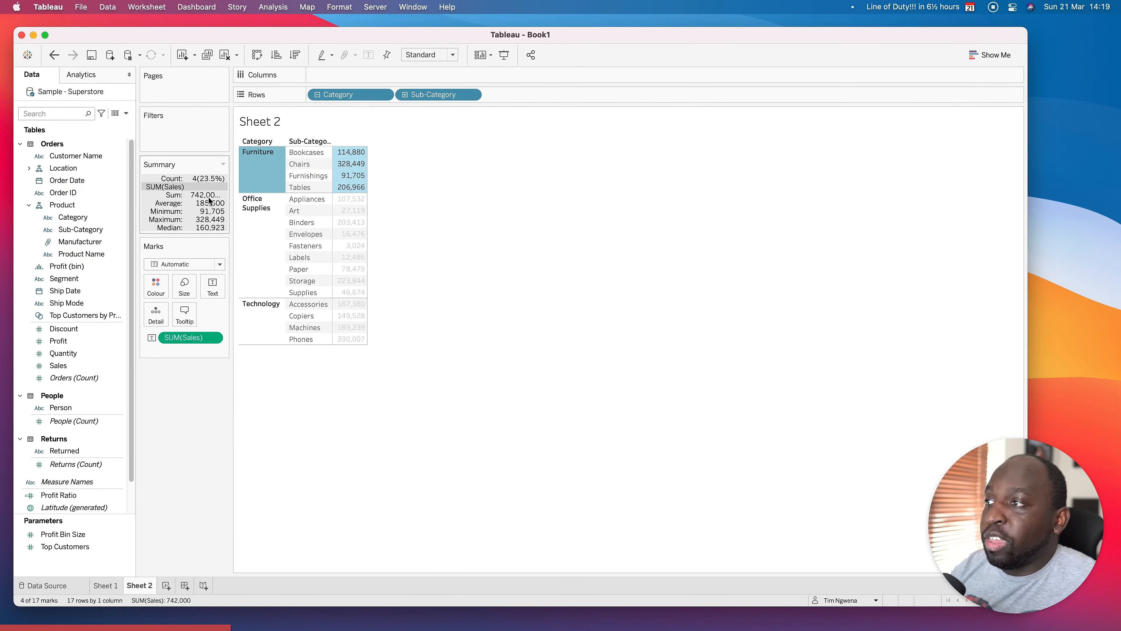
drag(231, 189, 268, 199)
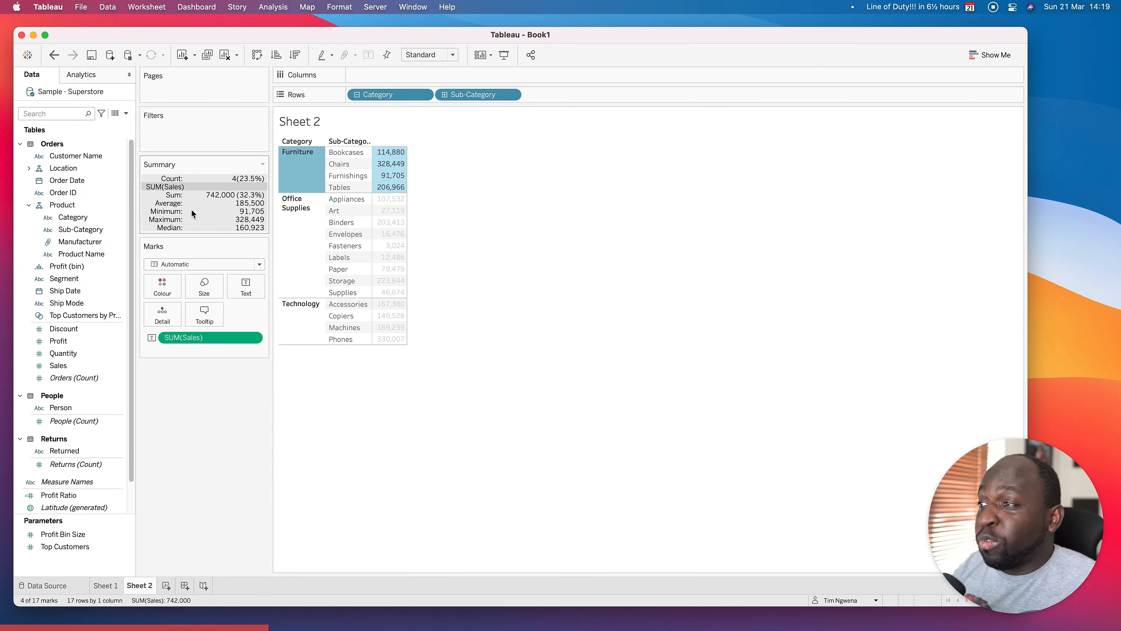
click(295, 228)
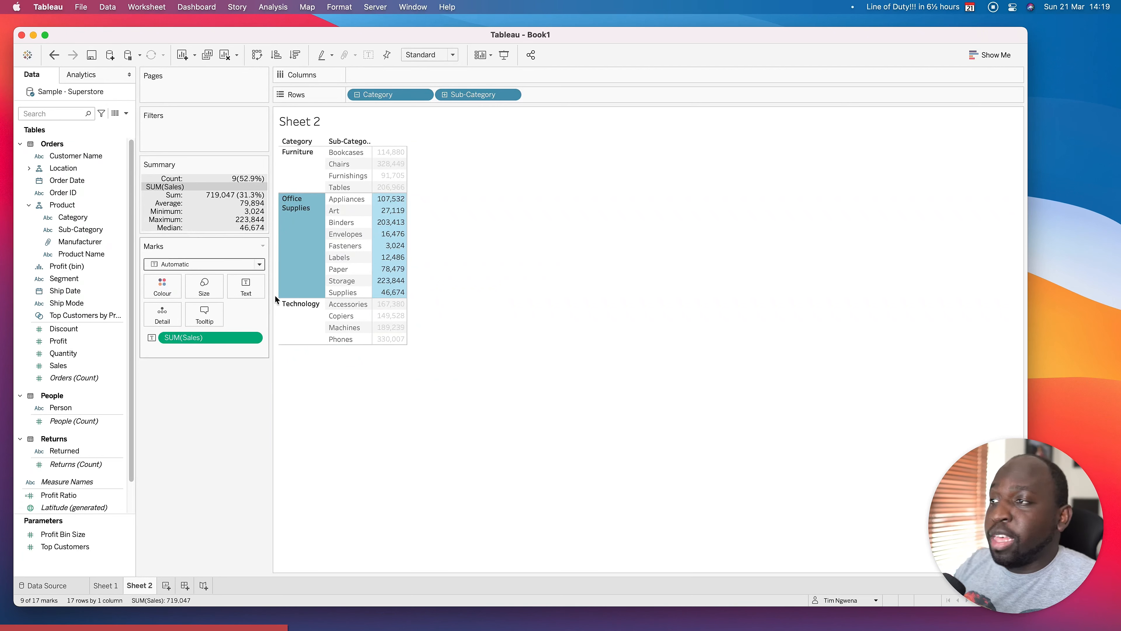
click(301, 329)
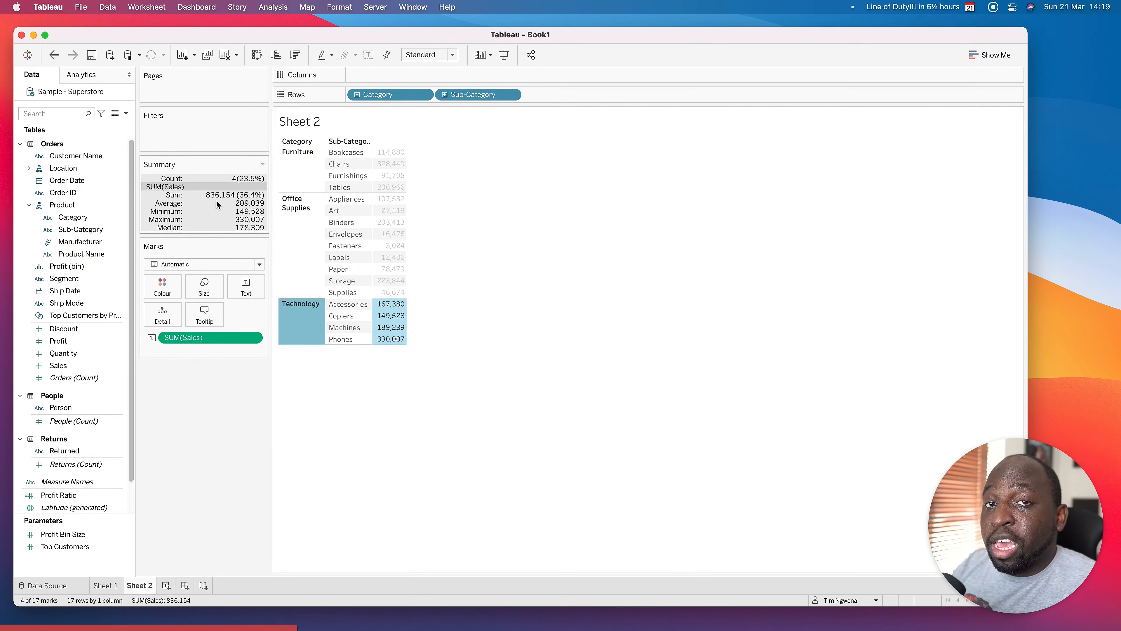
click(603, 239)
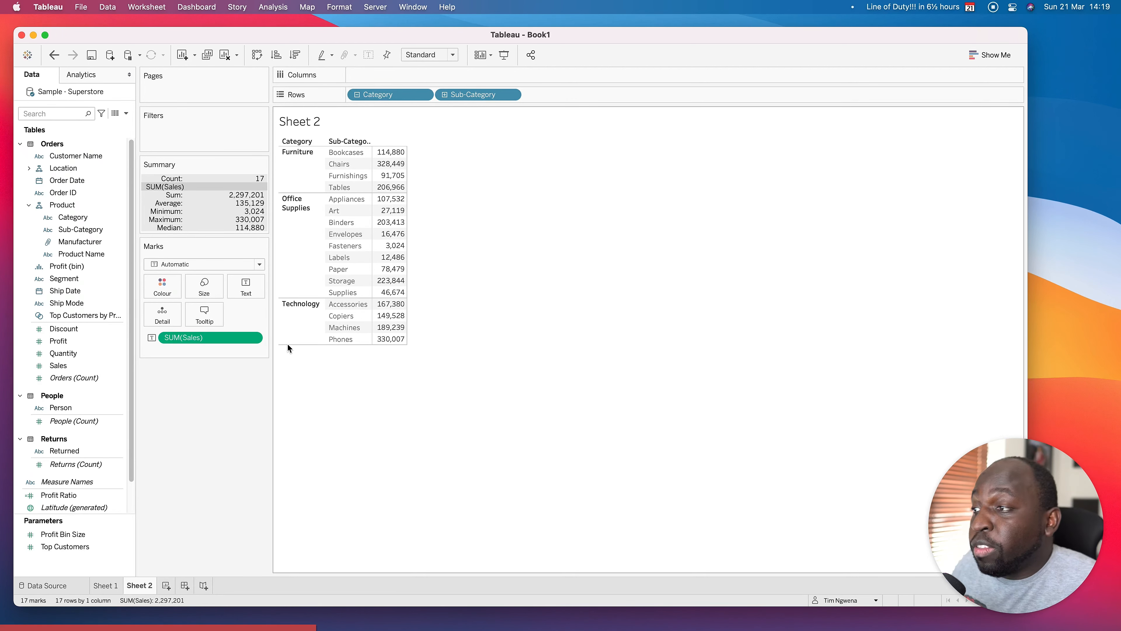
- Apply the Percent of Total quick table calculation to SUM(Sales)
click(253, 338)
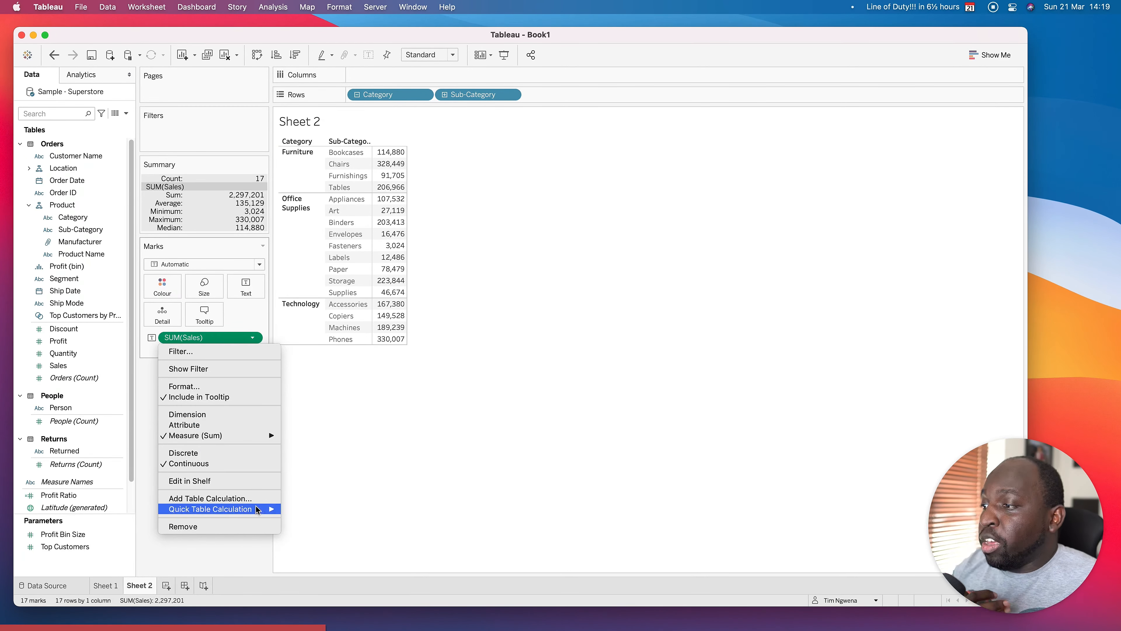
mouse_move(258, 510)
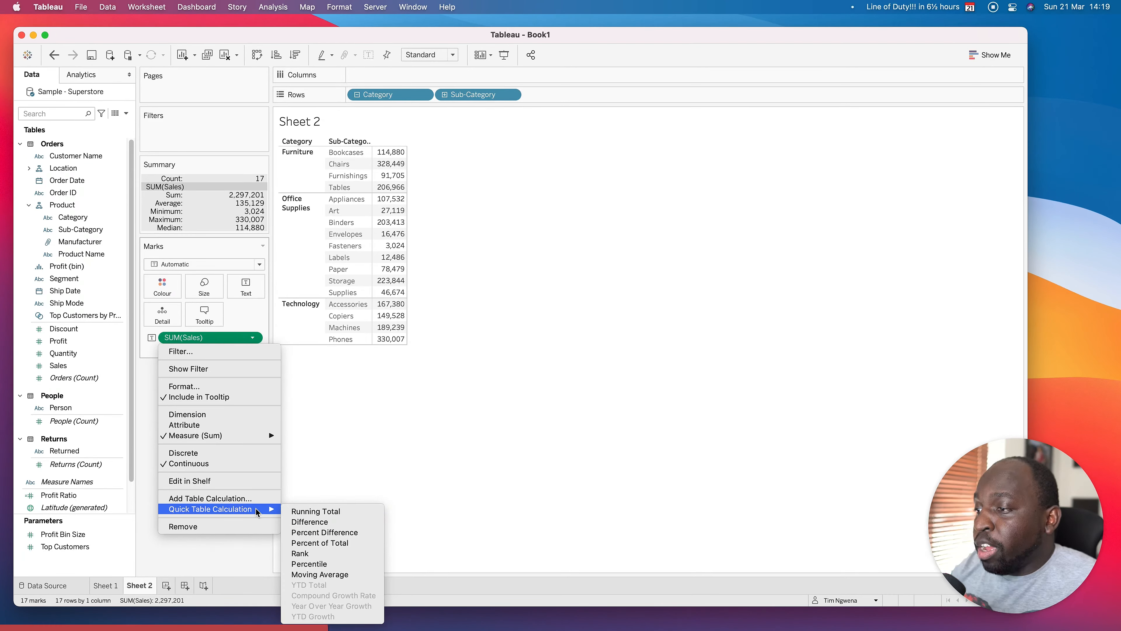
click(320, 542)
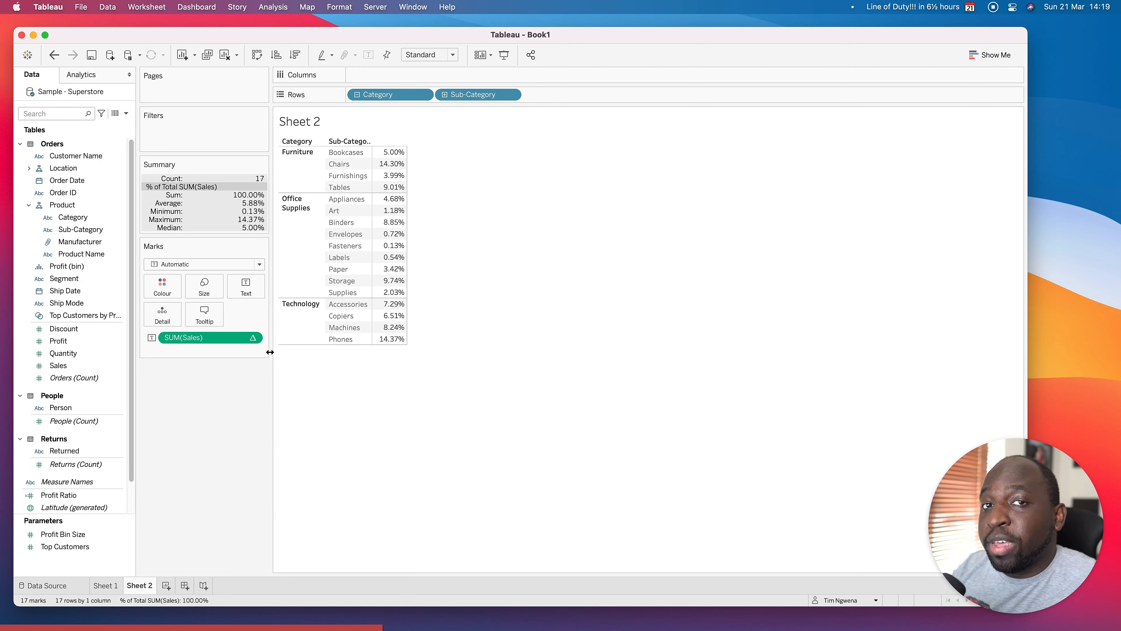
- Compute the SUM(Sales) table calculation using Pane
click(255, 340)
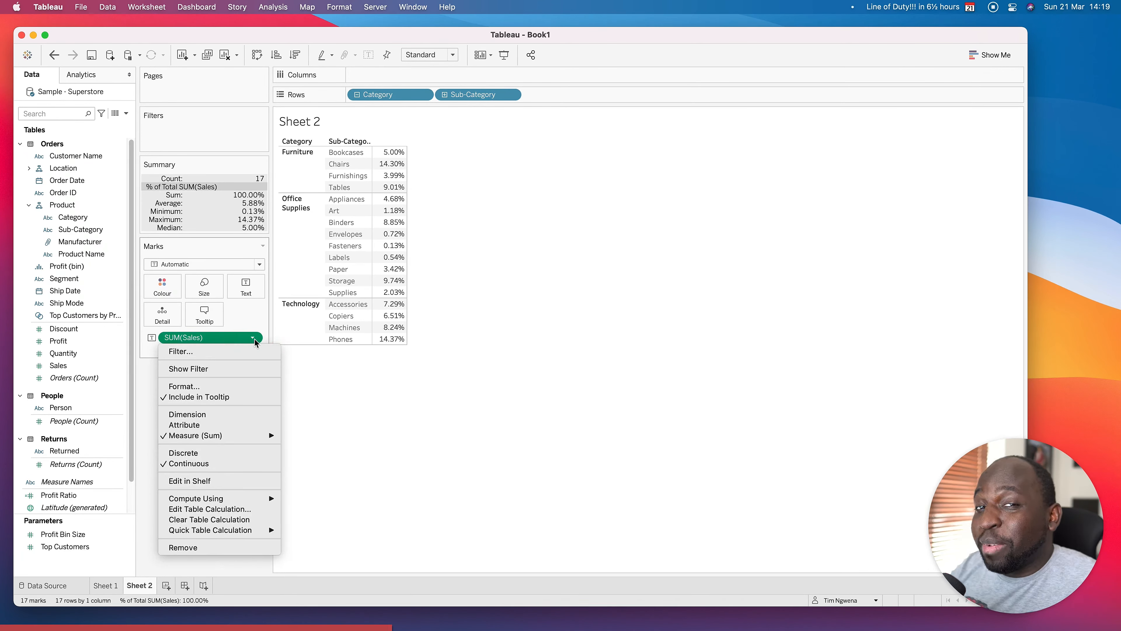
mouse_move(269, 501)
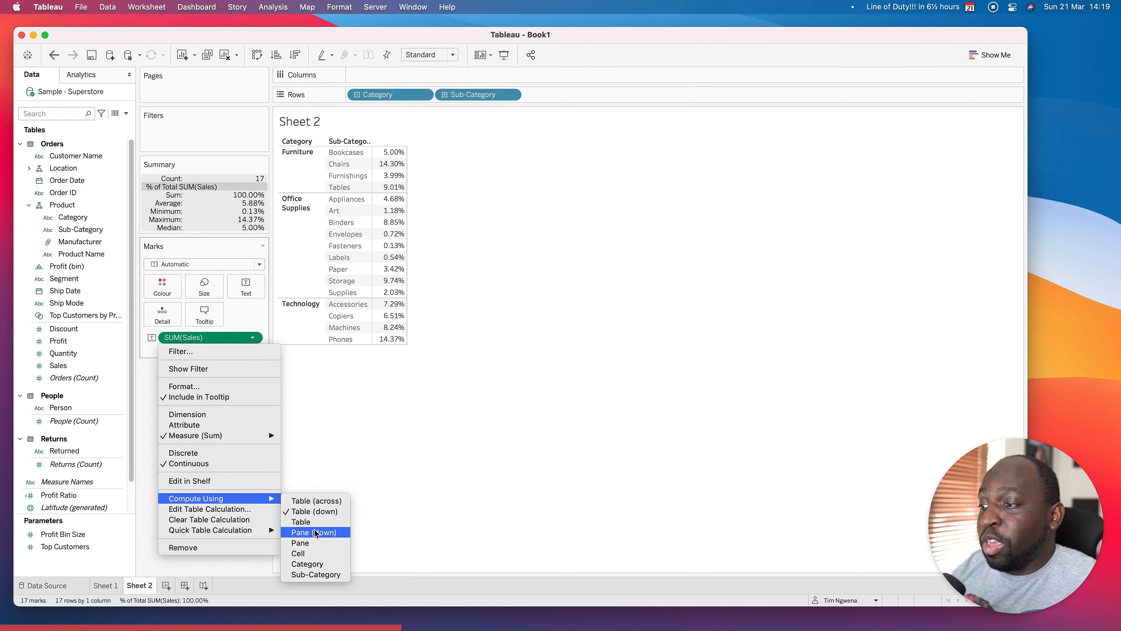
click(323, 543)
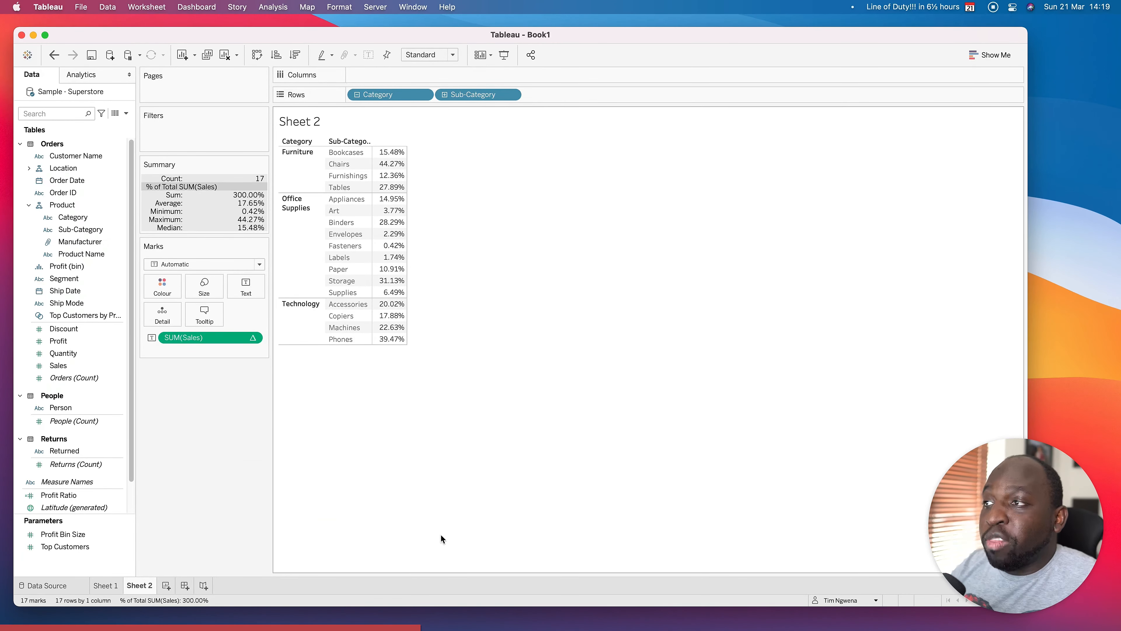
- Outline the four Furniture sub-categories with a green rectangle annotation and clear it
key(ctrl)
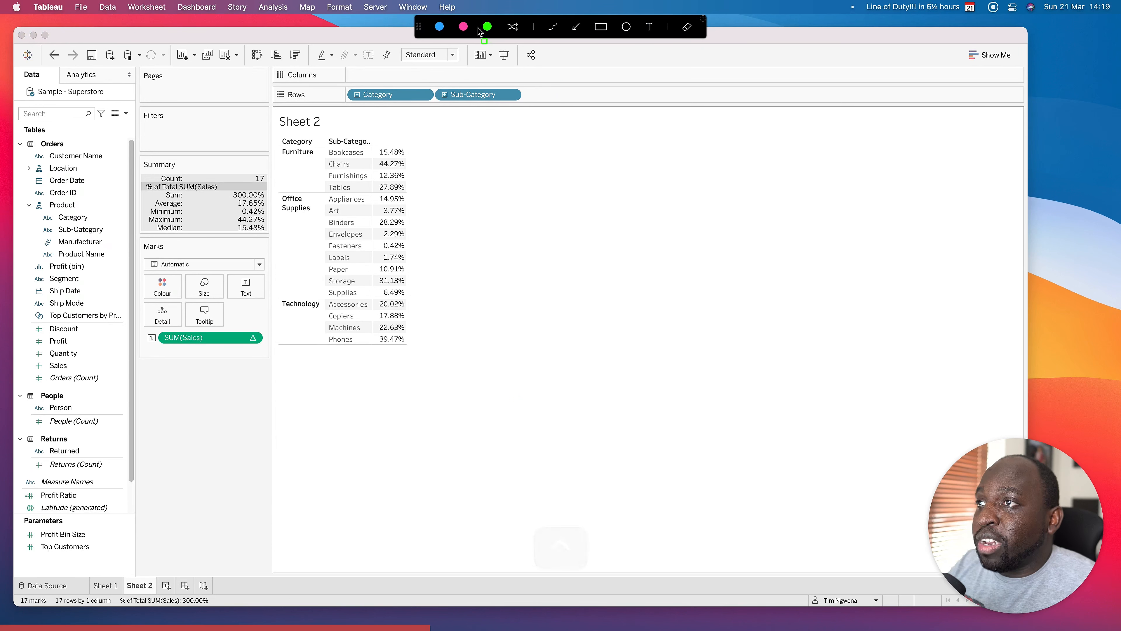
drag(323, 145, 374, 192)
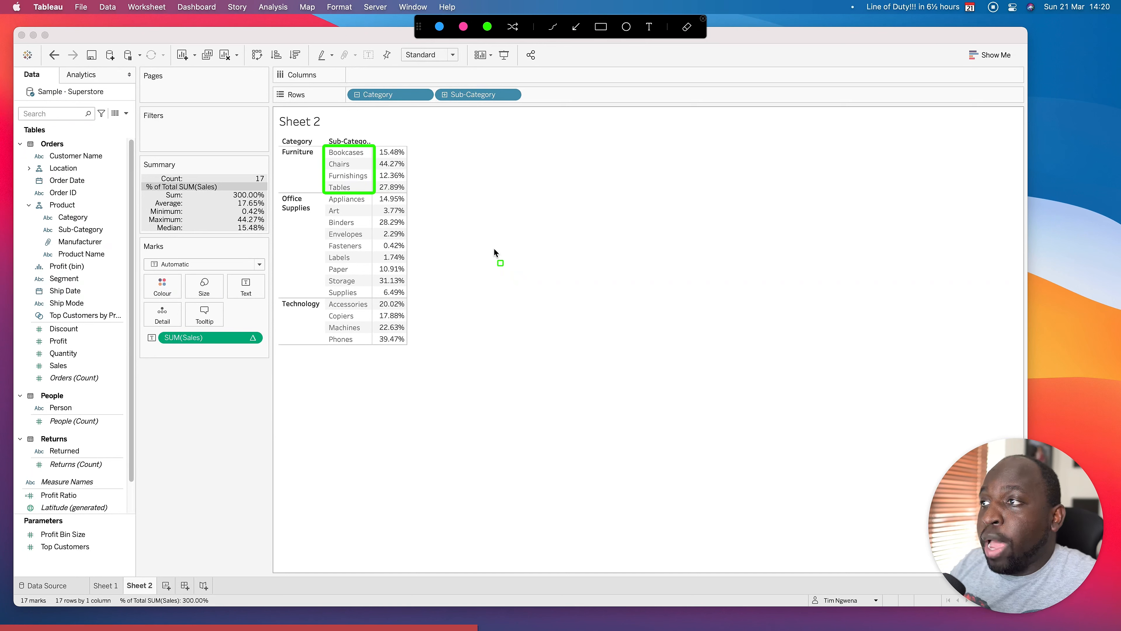
key(ctrl+a)
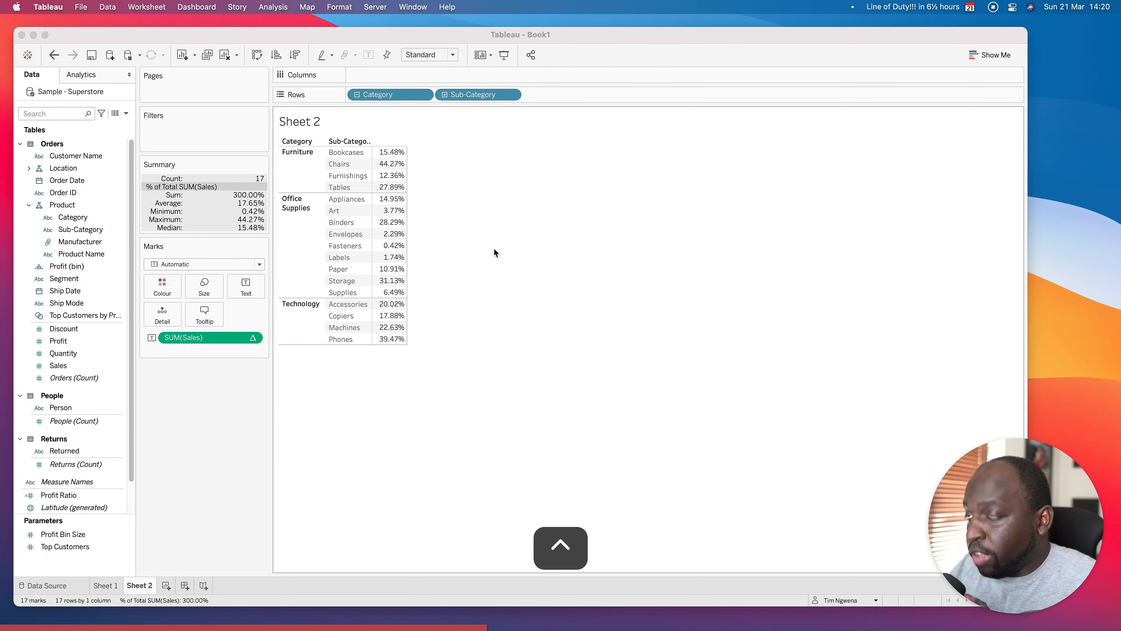
- Check the Furniture total in the summary, and filter the view to keep only the Chairs sub-category
click(299, 173)
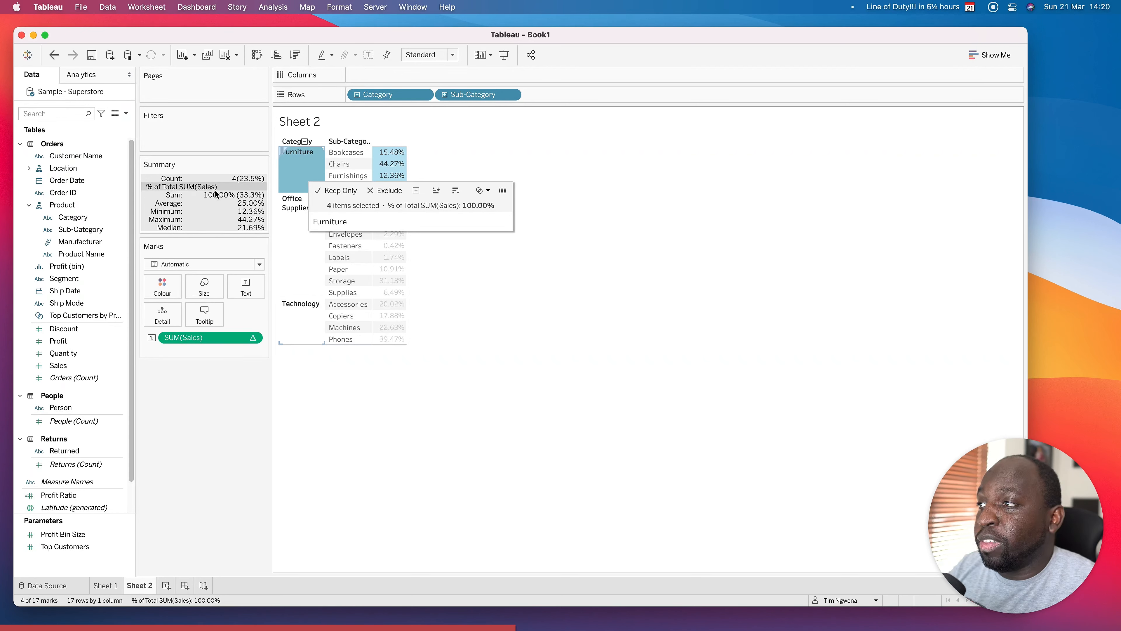
click(302, 173)
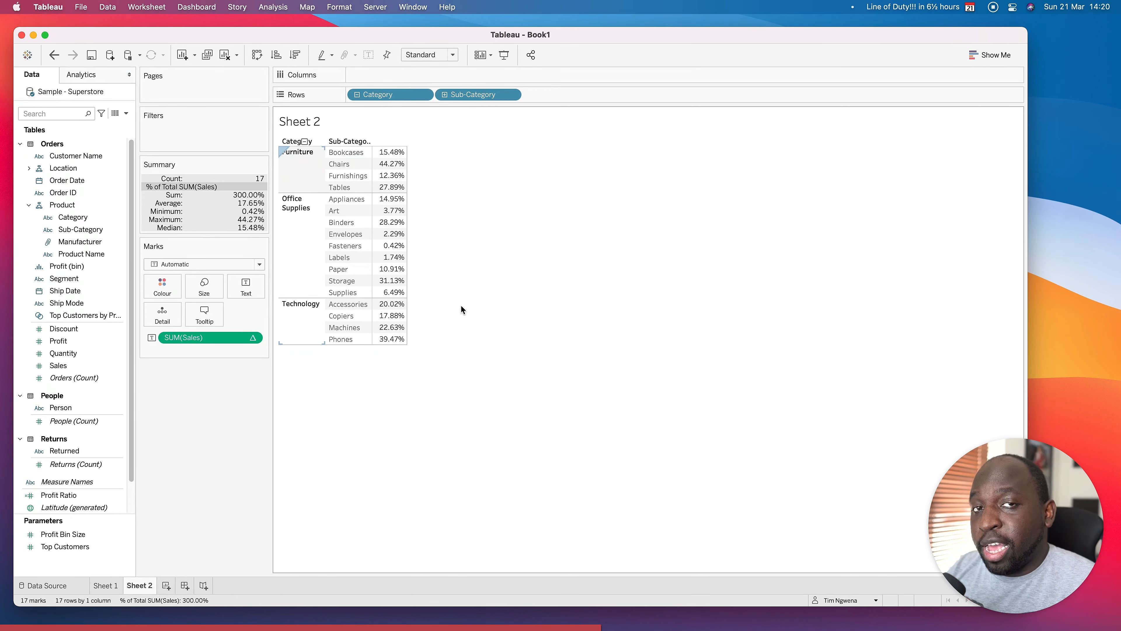
click(347, 165)
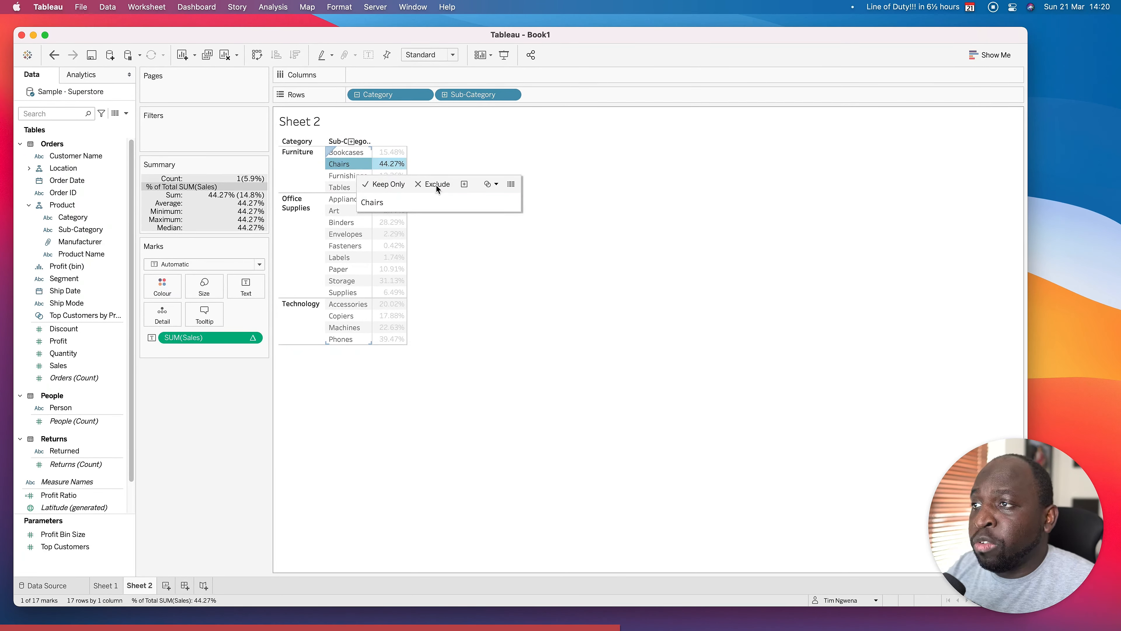
click(397, 186)
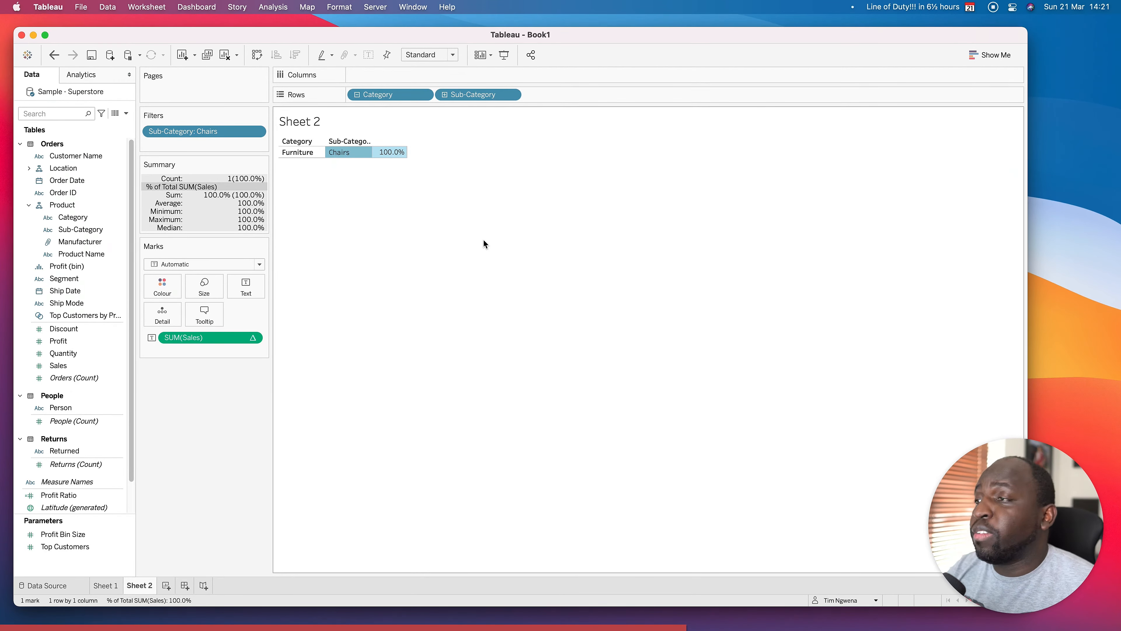
- Switch to Chrome's order of operations page and outline Dimension Filters and the forecasts and table calcs line in green
key(ctrl+Up)
click(385, 230)
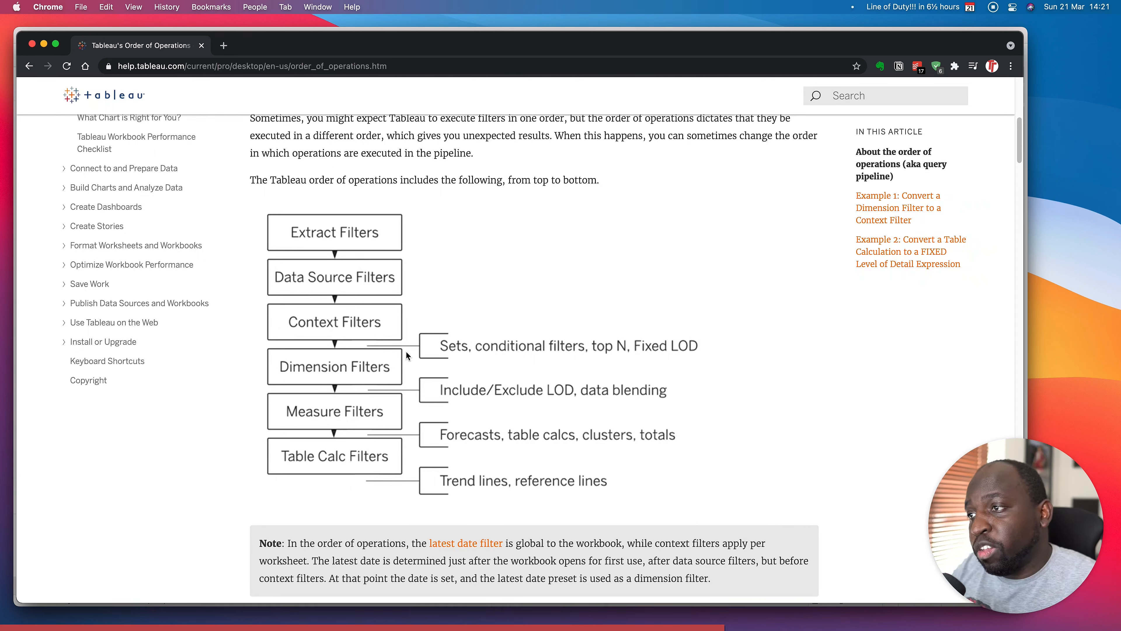
key(ctrl)
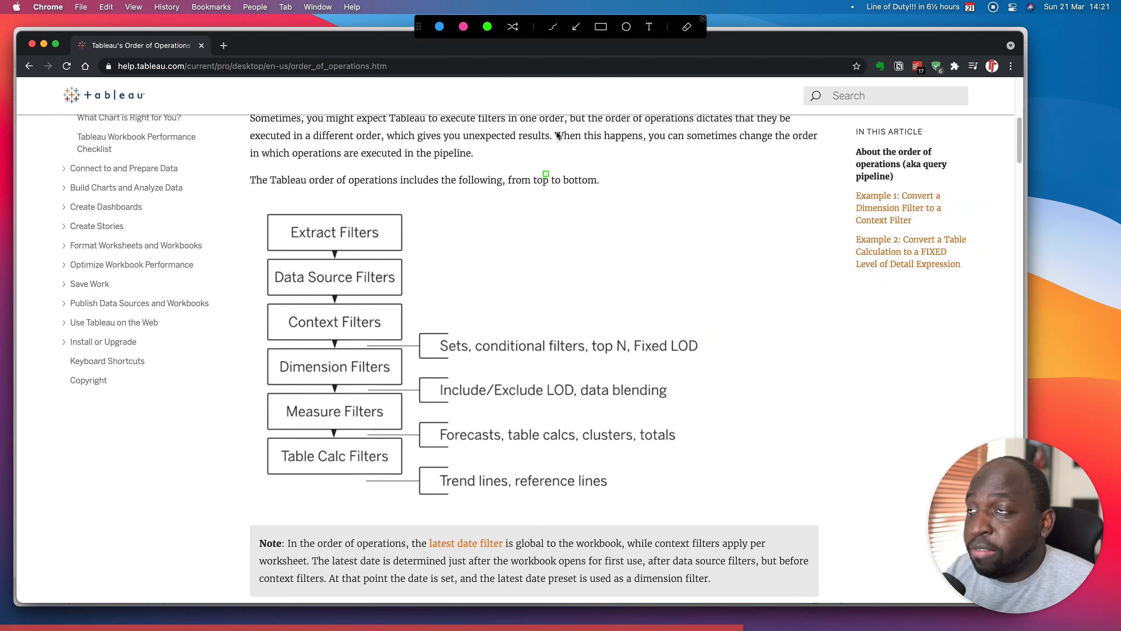
click(598, 28)
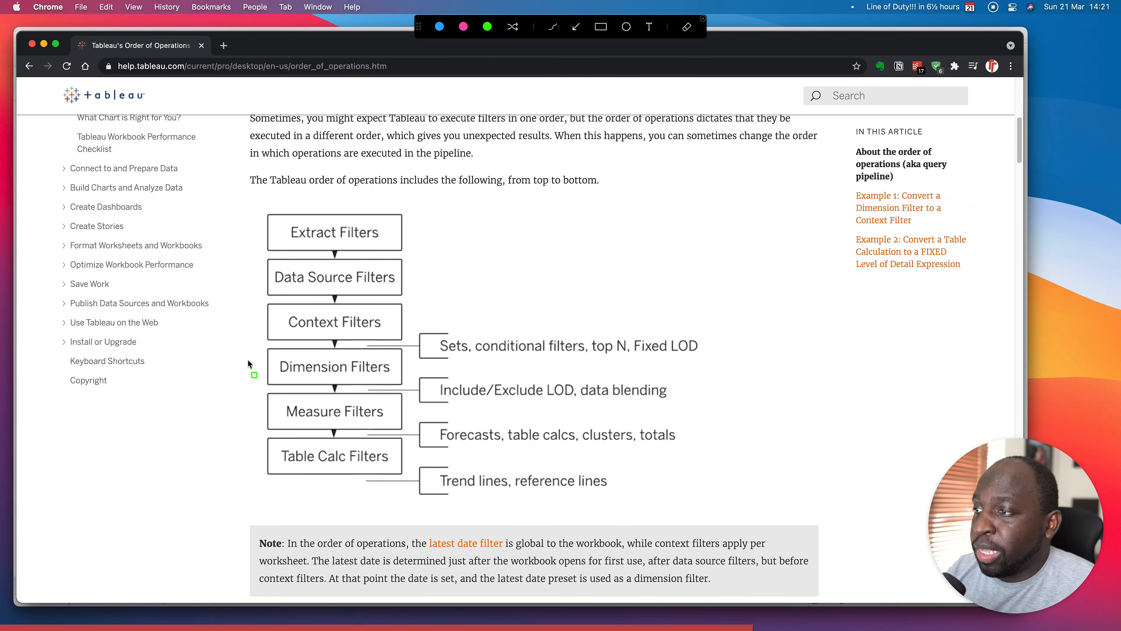
drag(257, 346, 406, 391)
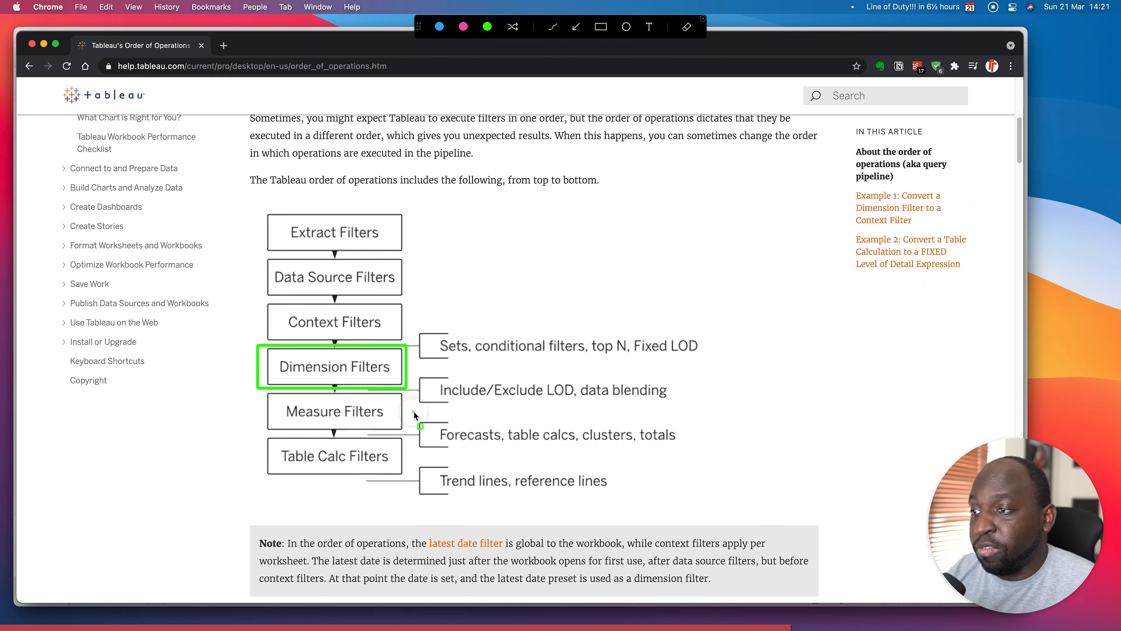
mouse_move(413, 411)
mouse_down()
mouse_move(640, 477)
mouse_move(693, 457)
mouse_up()
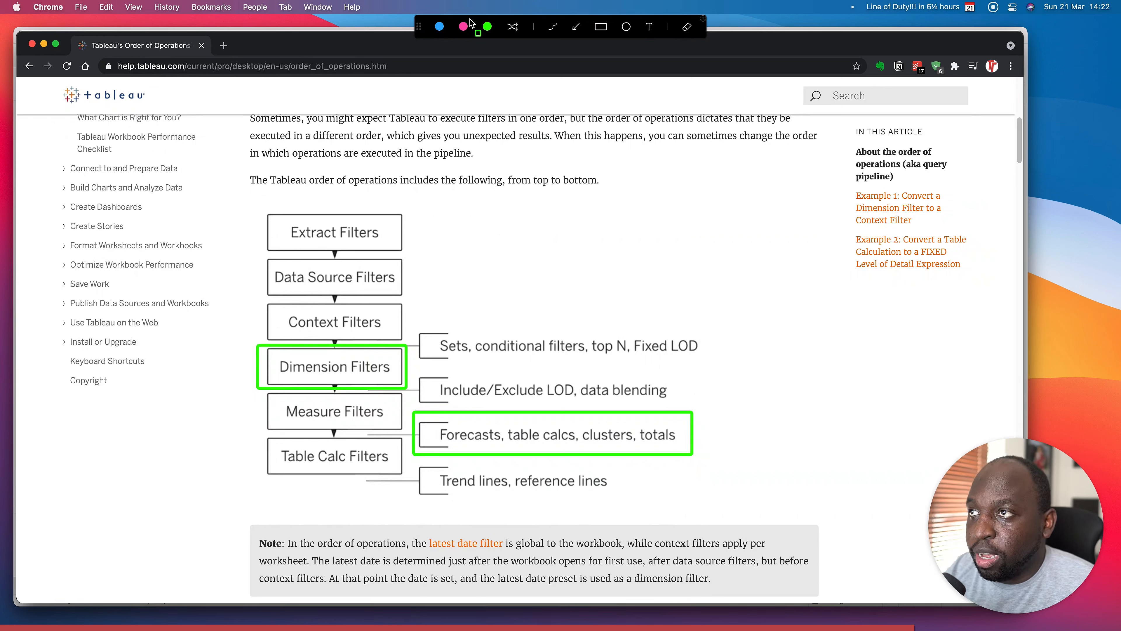
- Outline Fixed LOD with a pink rectangle and draw a pink arrow from it to Dimension Filters
click(463, 27)
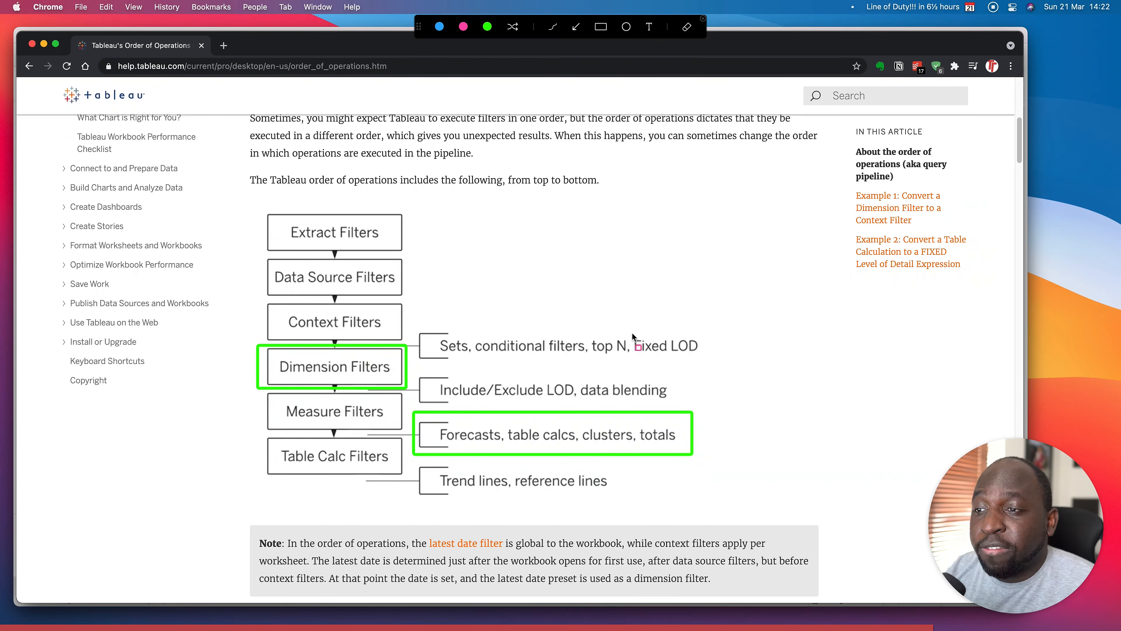
drag(657, 355, 703, 363)
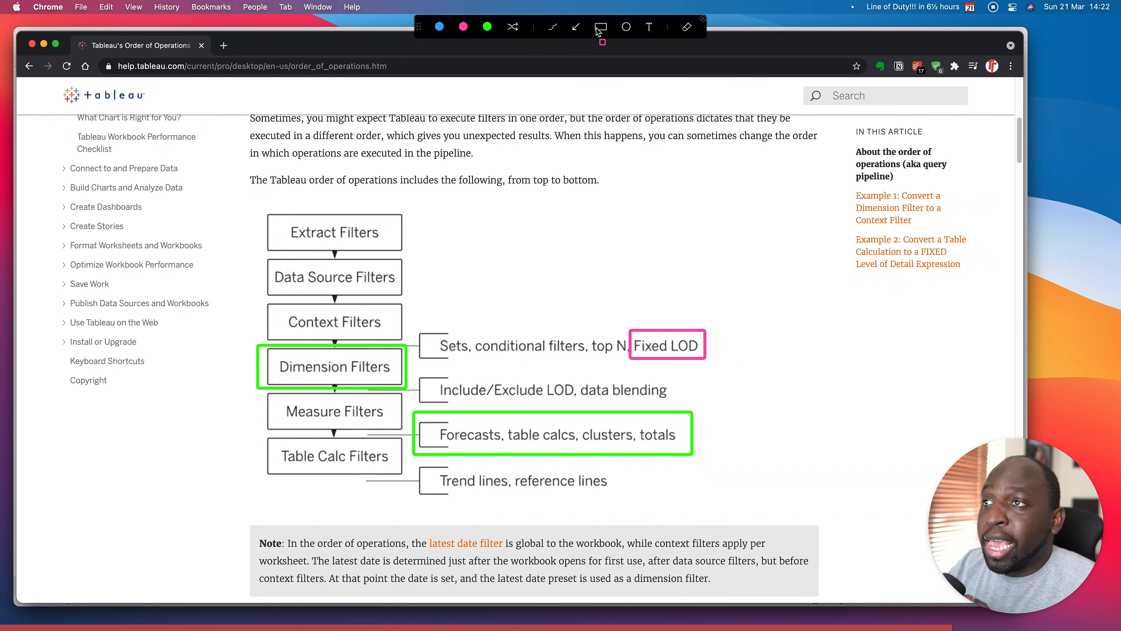
click(575, 28)
drag(621, 355, 410, 365)
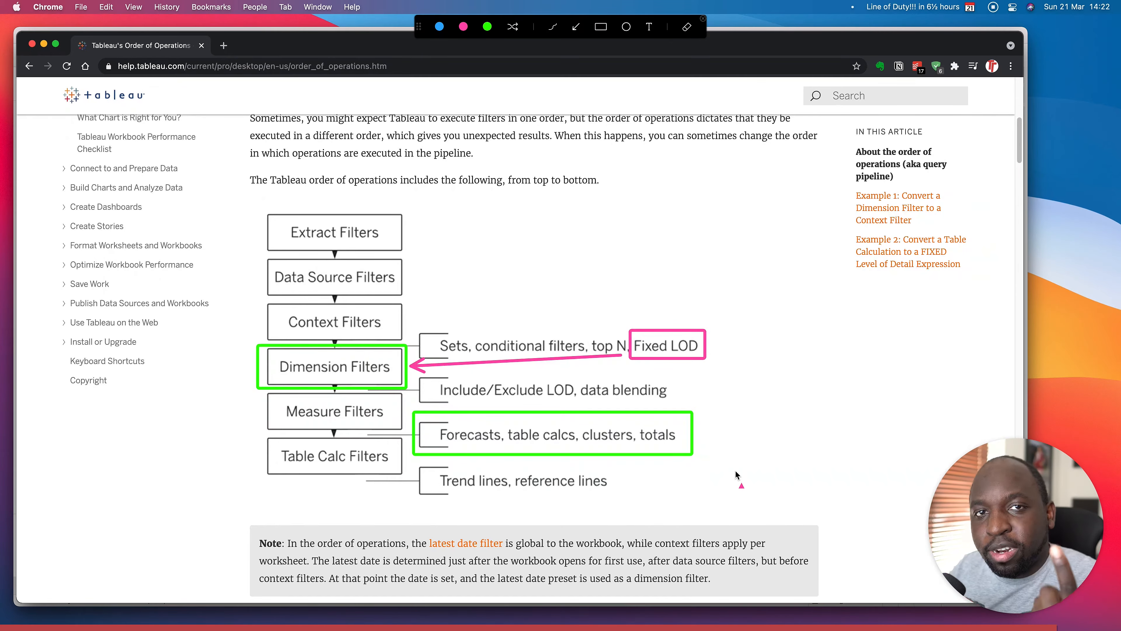
- Switch back to the Tableau workbook showing Sheet 2
key(ctrl+Up)
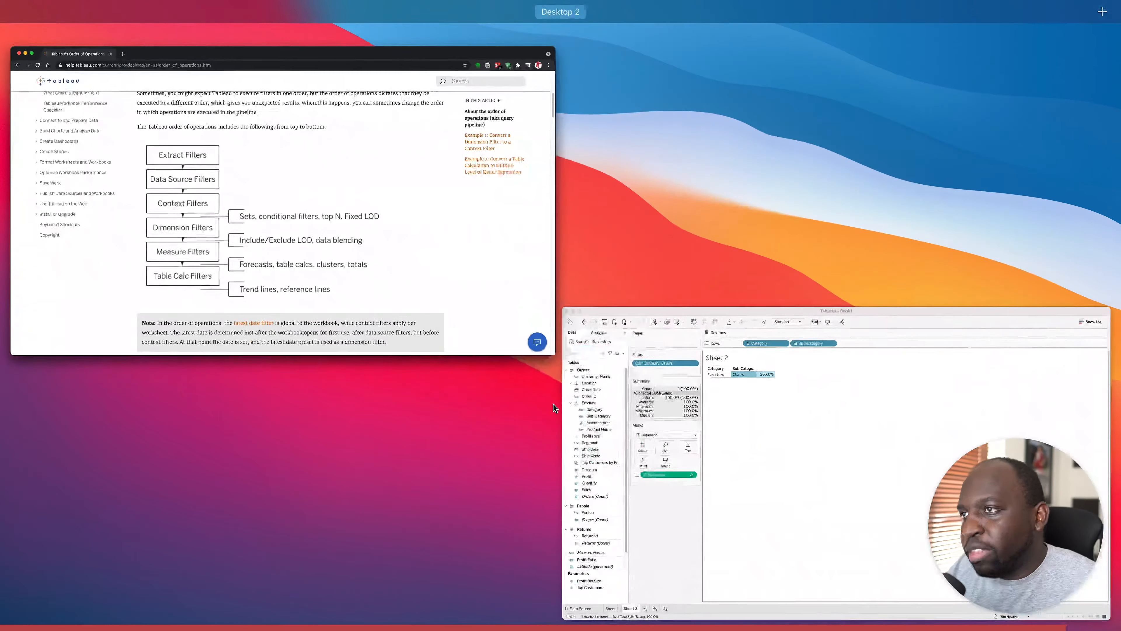
click(725, 431)
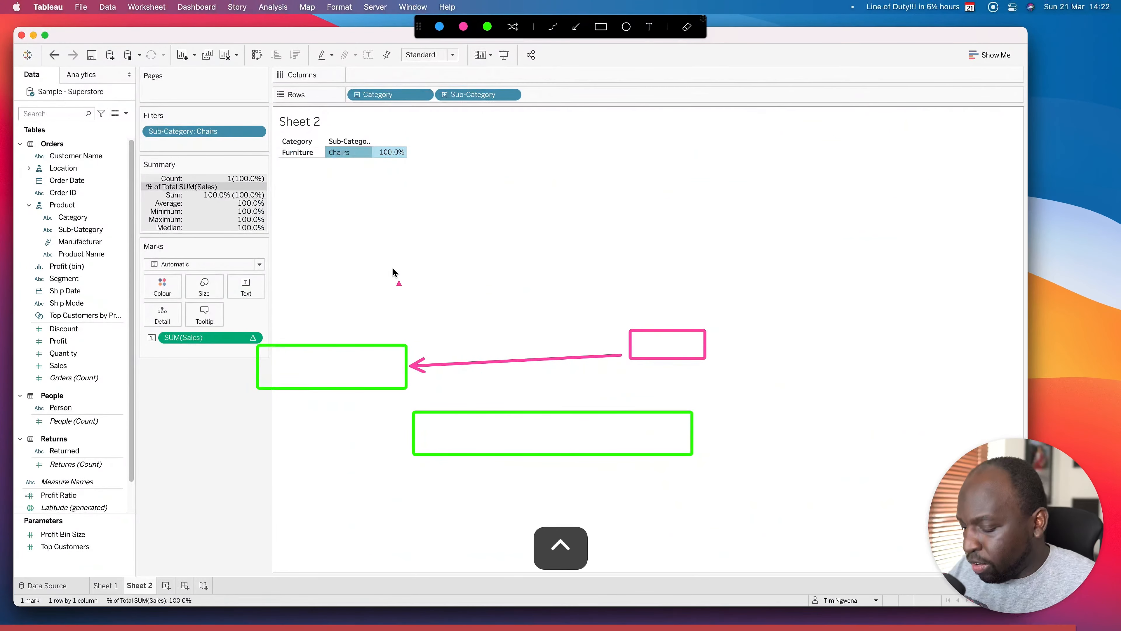
- Clear the screen annotations and the mark selection, and open the editor for a new calculated field
key(ctrl+a)
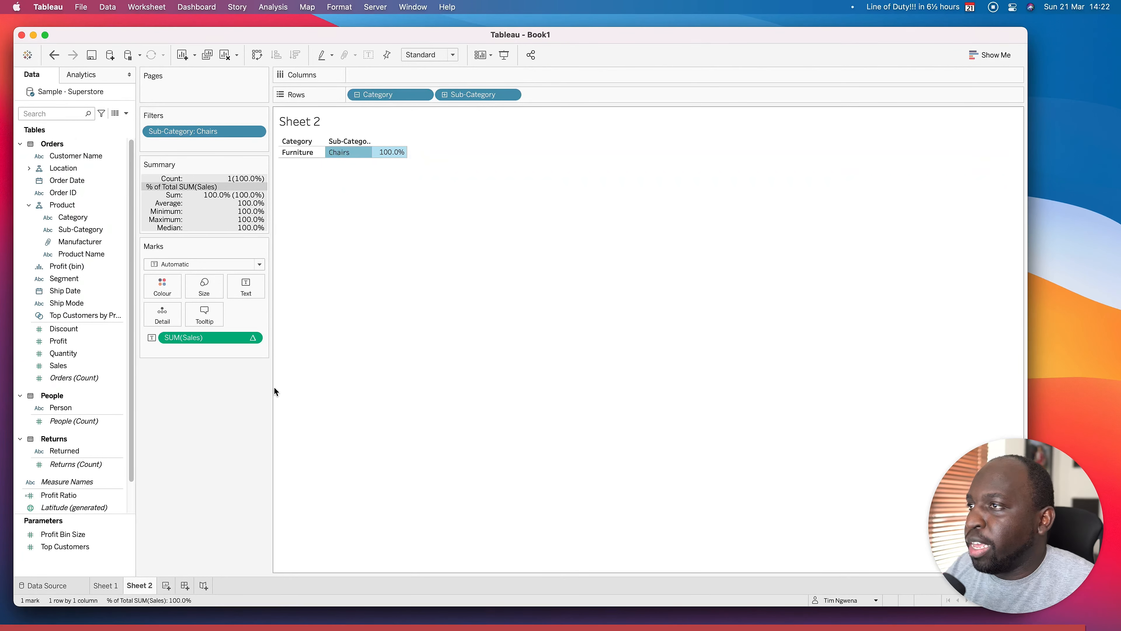
click(380, 239)
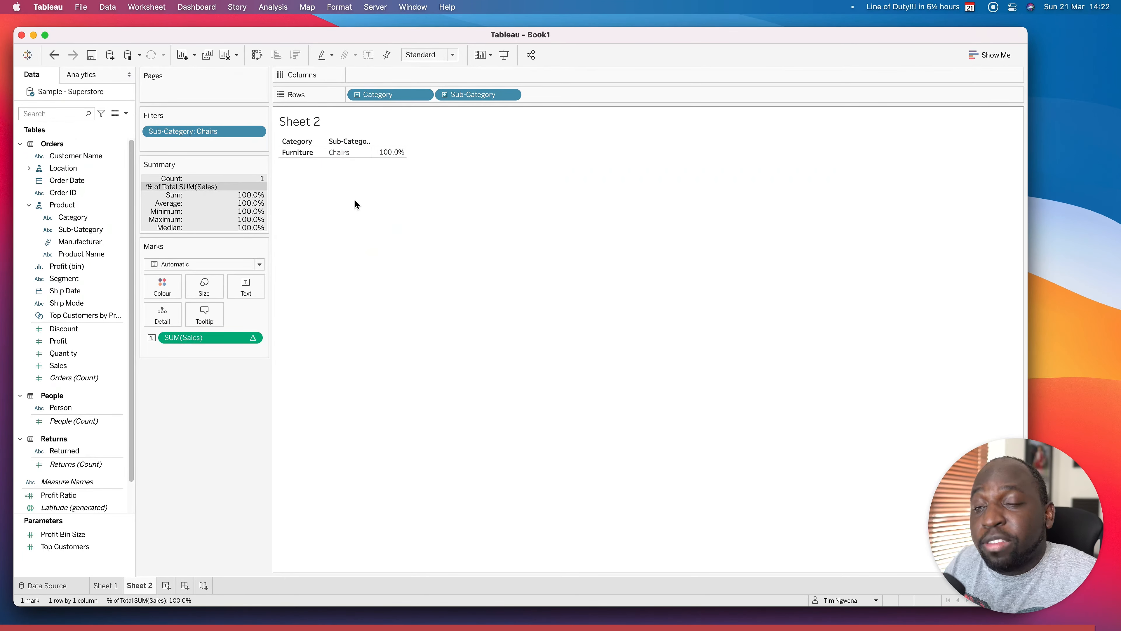
click(126, 113)
click(112, 124)
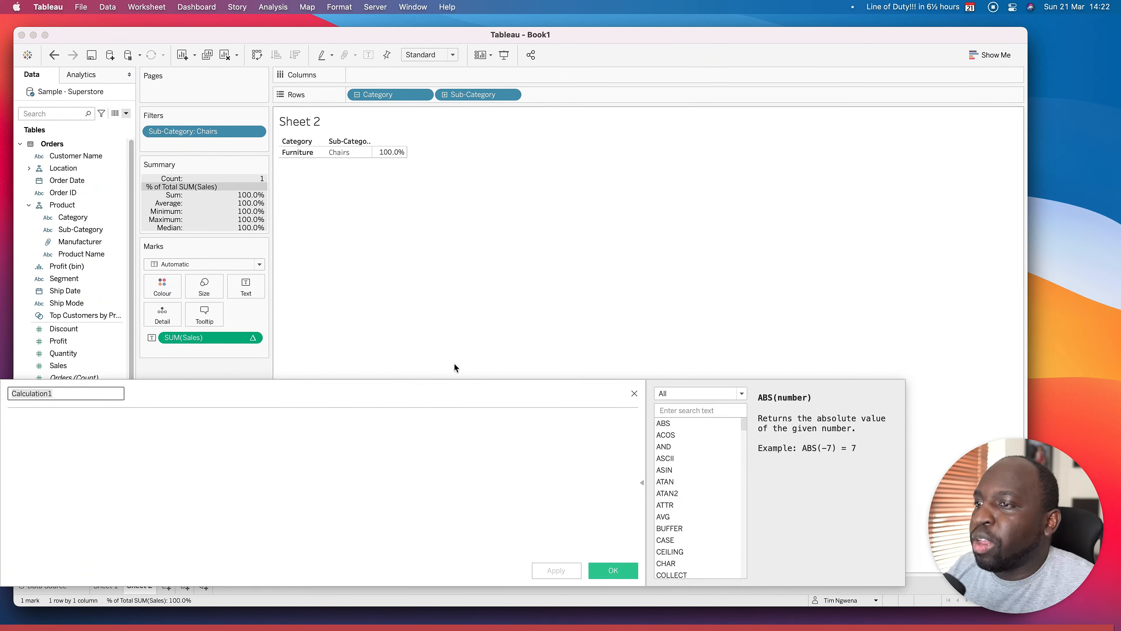
- Move the calculation editor beneath the table, hide its function reference and make the editor narrower
drag(454, 363, 558, 188)
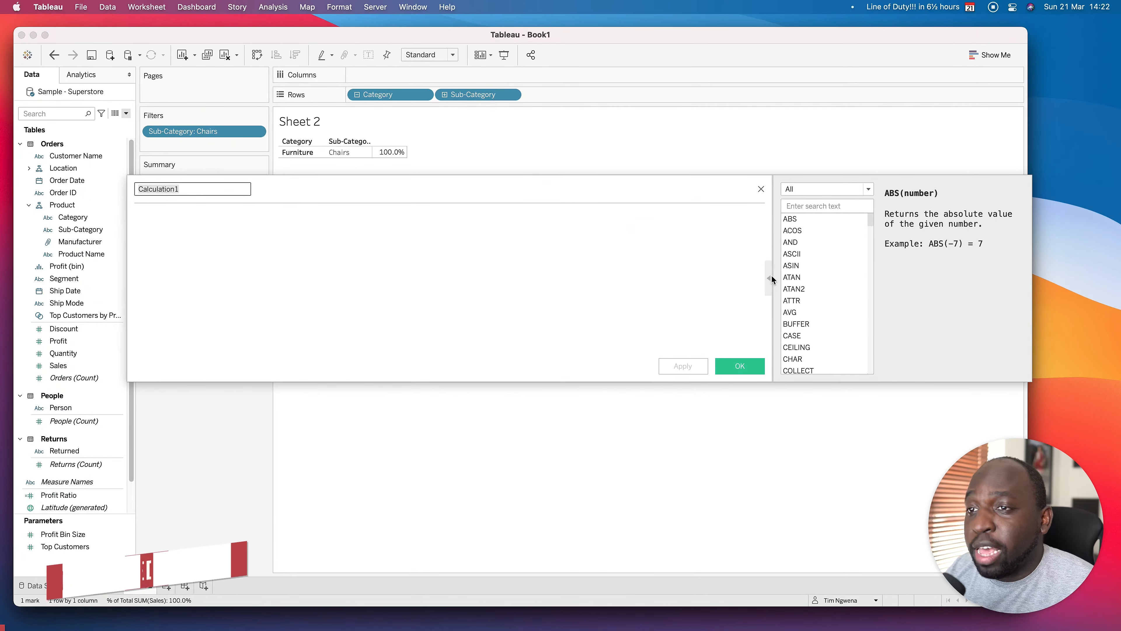
click(768, 277)
drag(758, 260, 615, 293)
drag(374, 198, 510, 213)
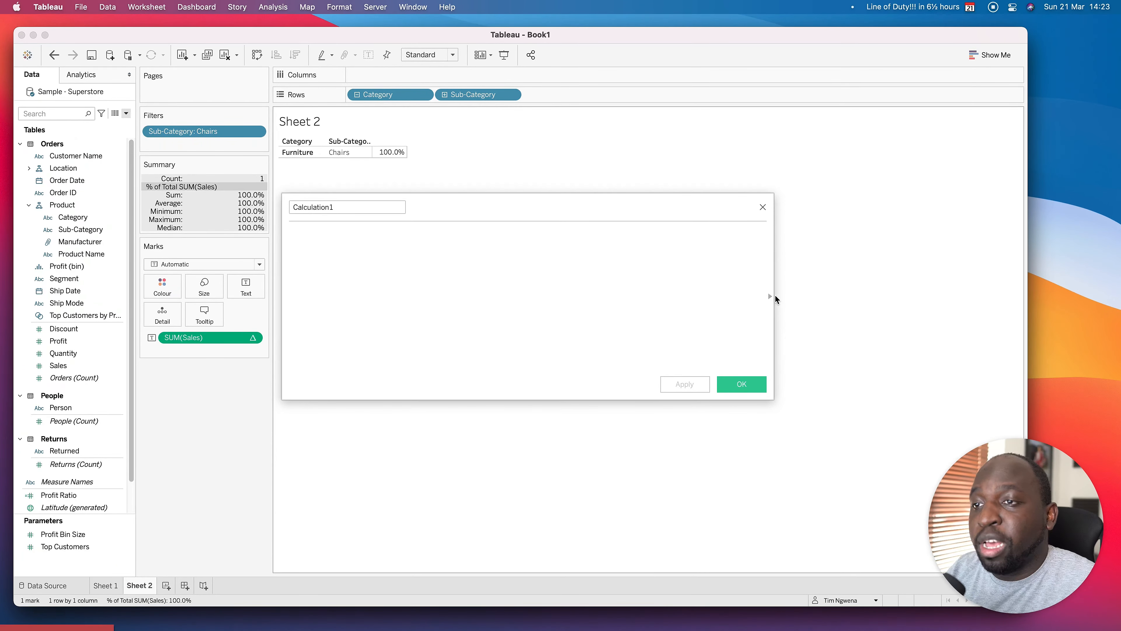
- Show the function reference, look up the FIXED function and enlarge its description text
click(770, 296)
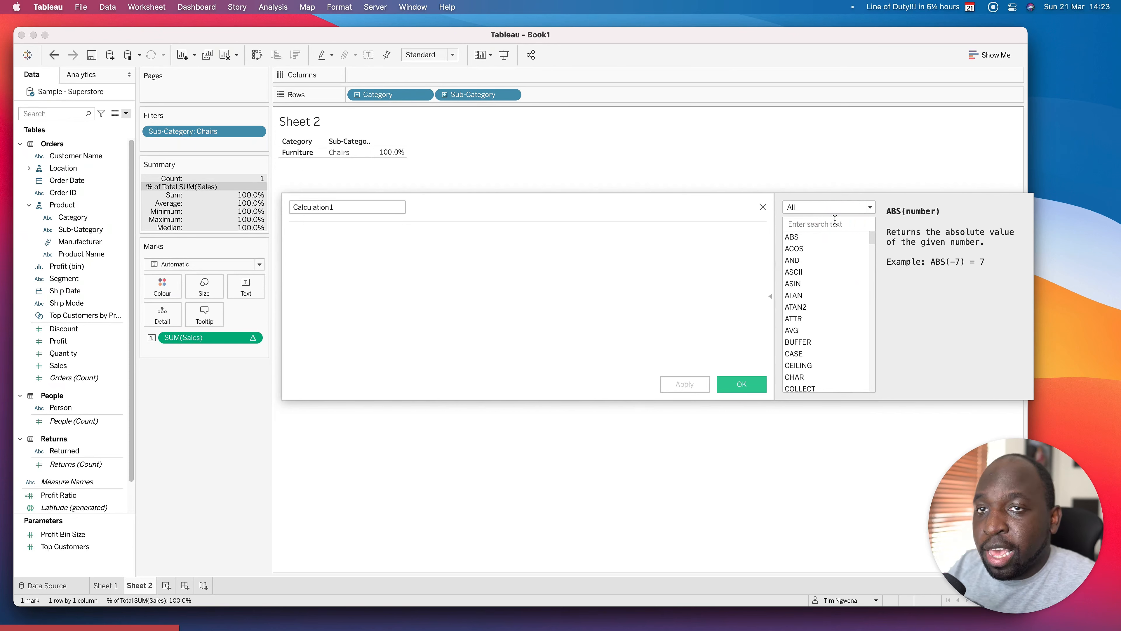
text(fixed)
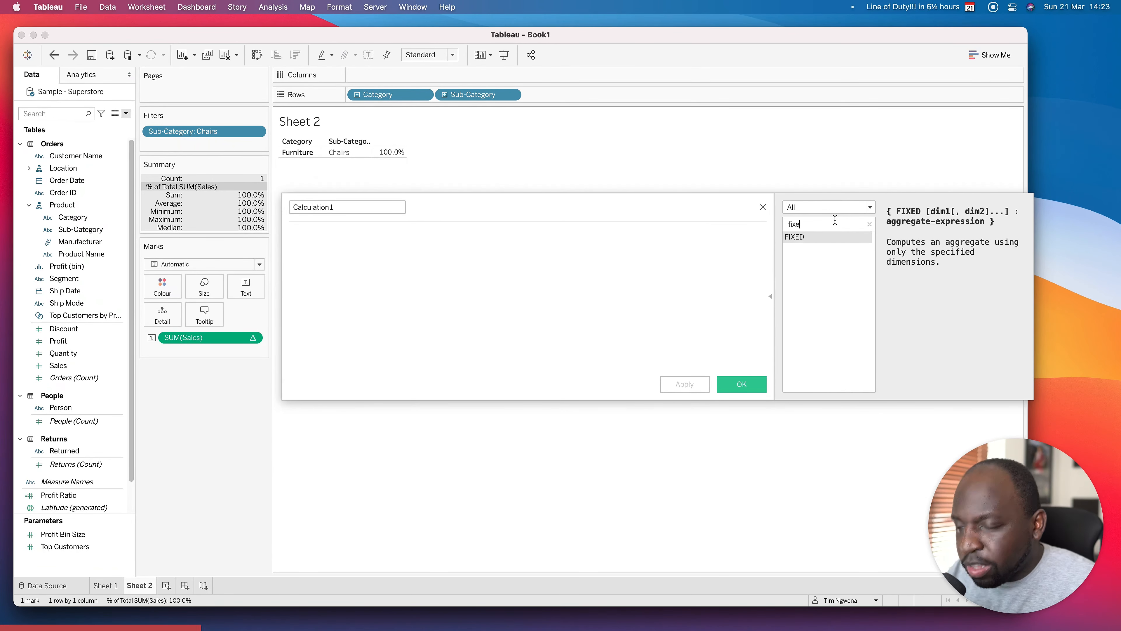
click(826, 239)
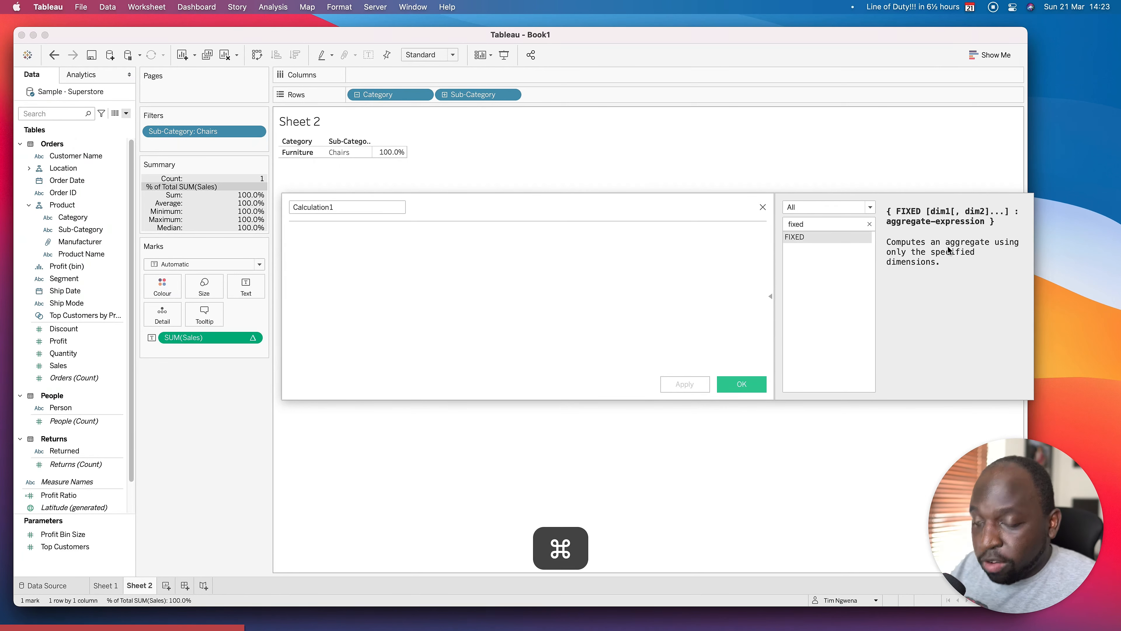
super+scroll(948, 250, up, 2)
scroll(948, 249, up, 1)
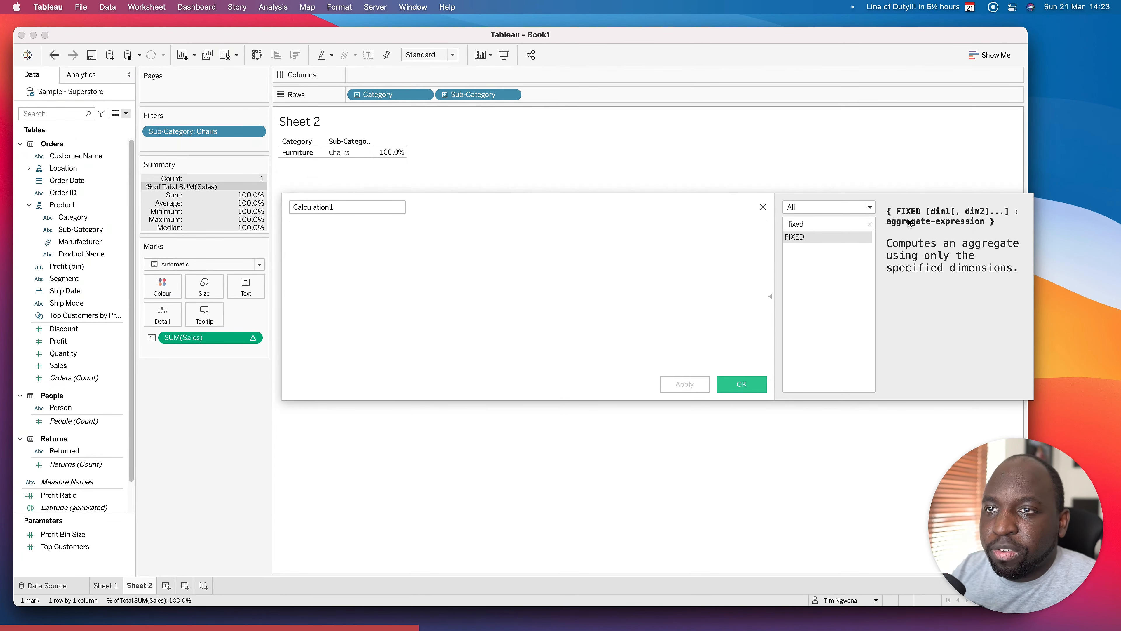
- Enlarge the formula text and begin the calculation with {fixed [Category]
click(515, 268)
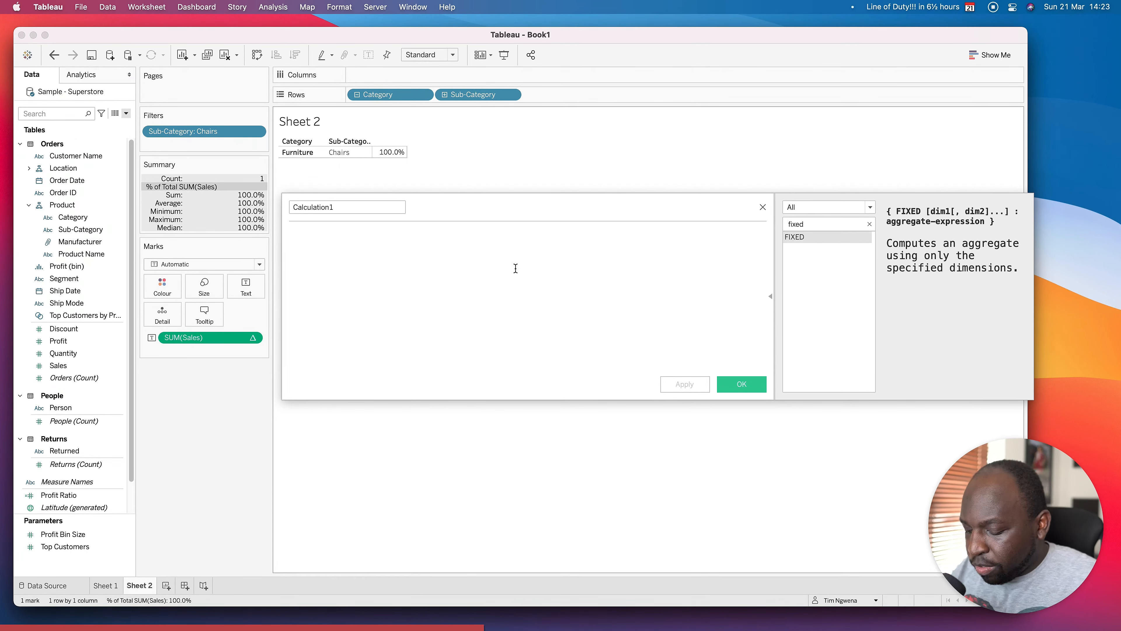
key(super+equal)
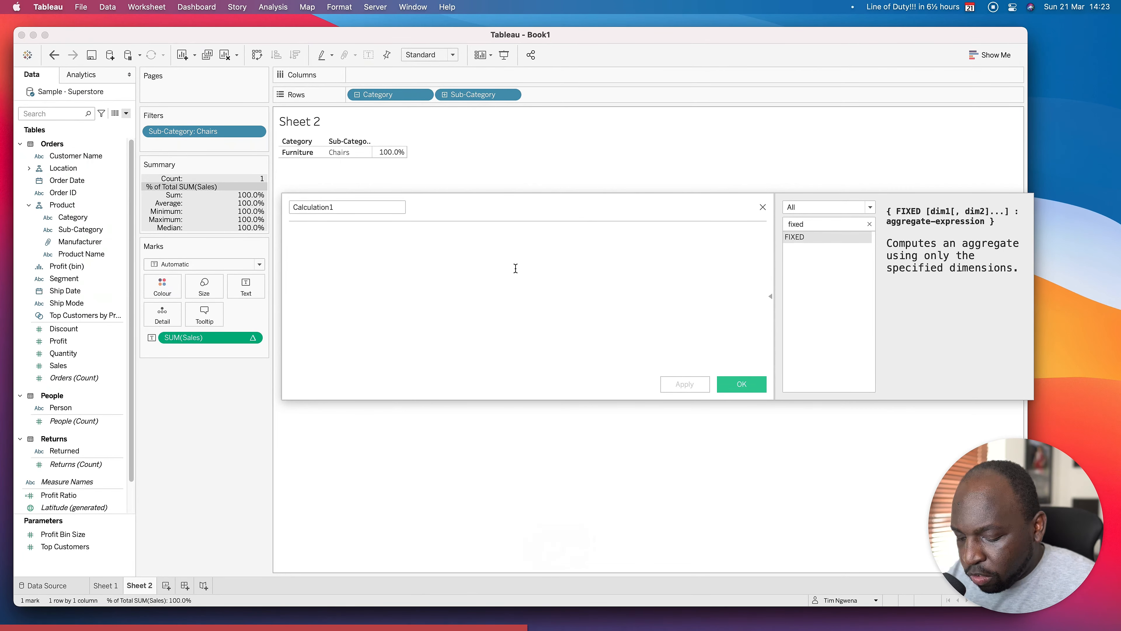
key(shift)
text({)
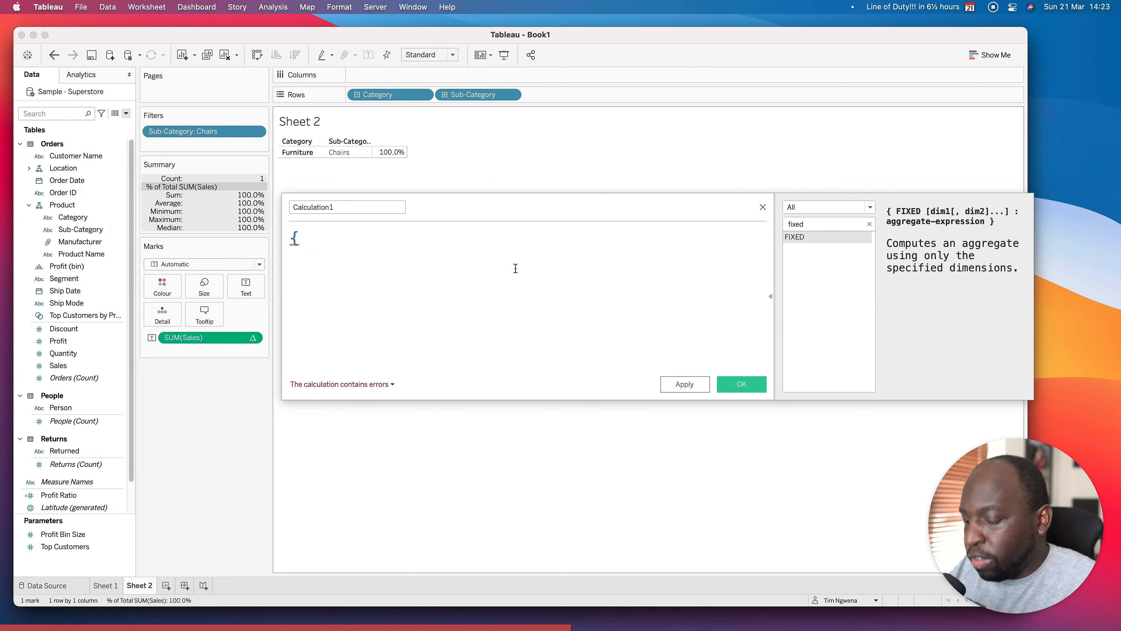
text(fixed)
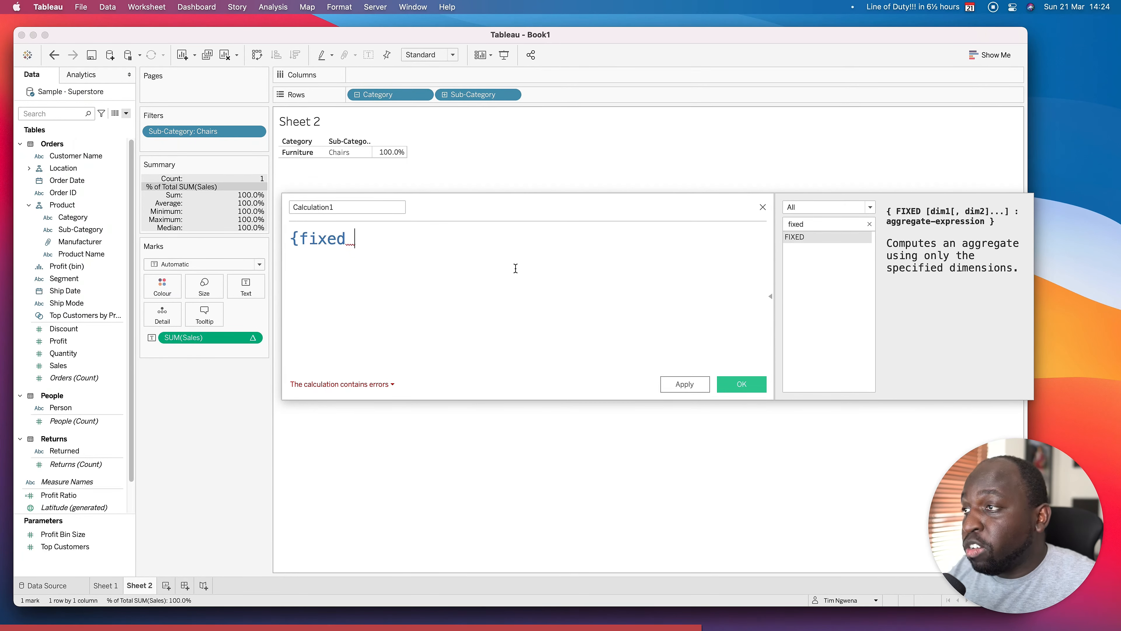
text(categ)
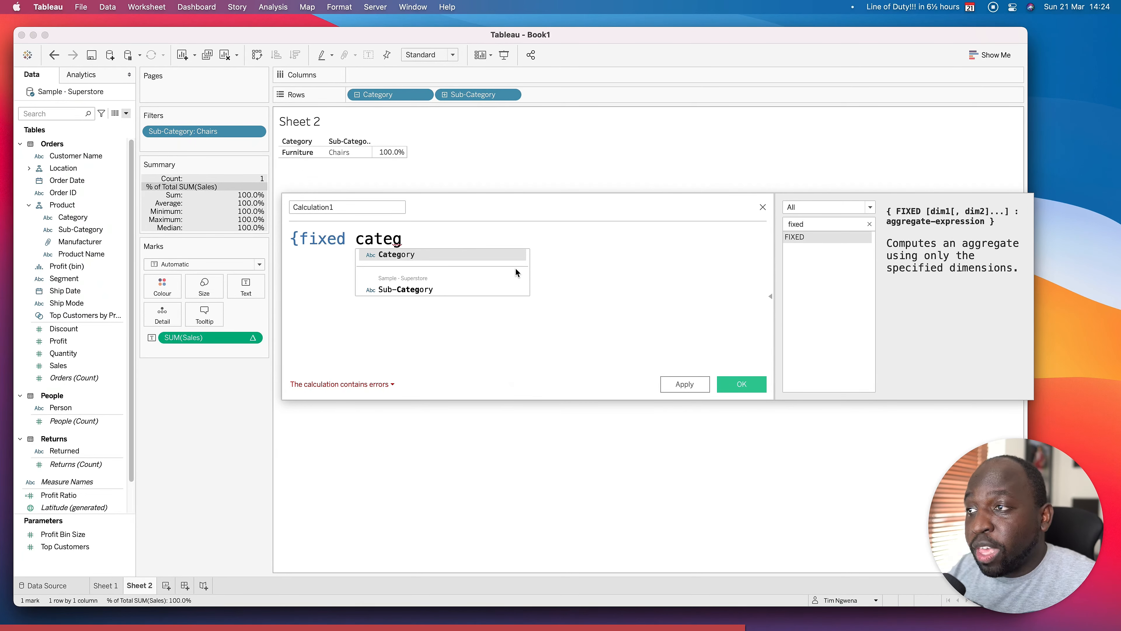
key(Return)
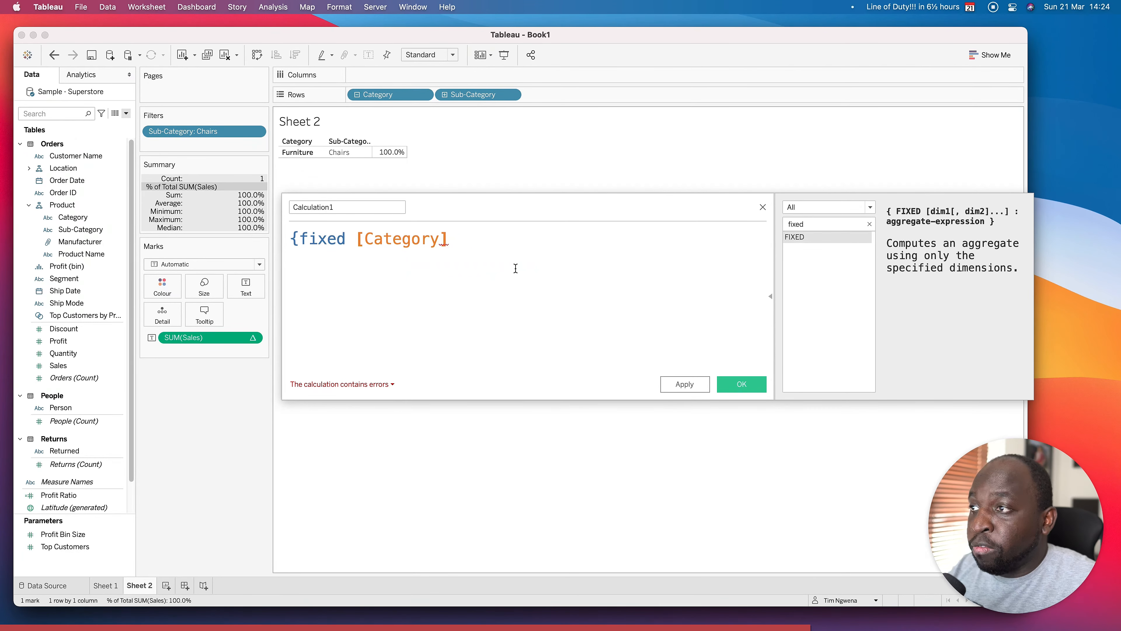
- Complete the FIXED expression by adding : sum ( [Sales] ) } after the Category field
text(: su)
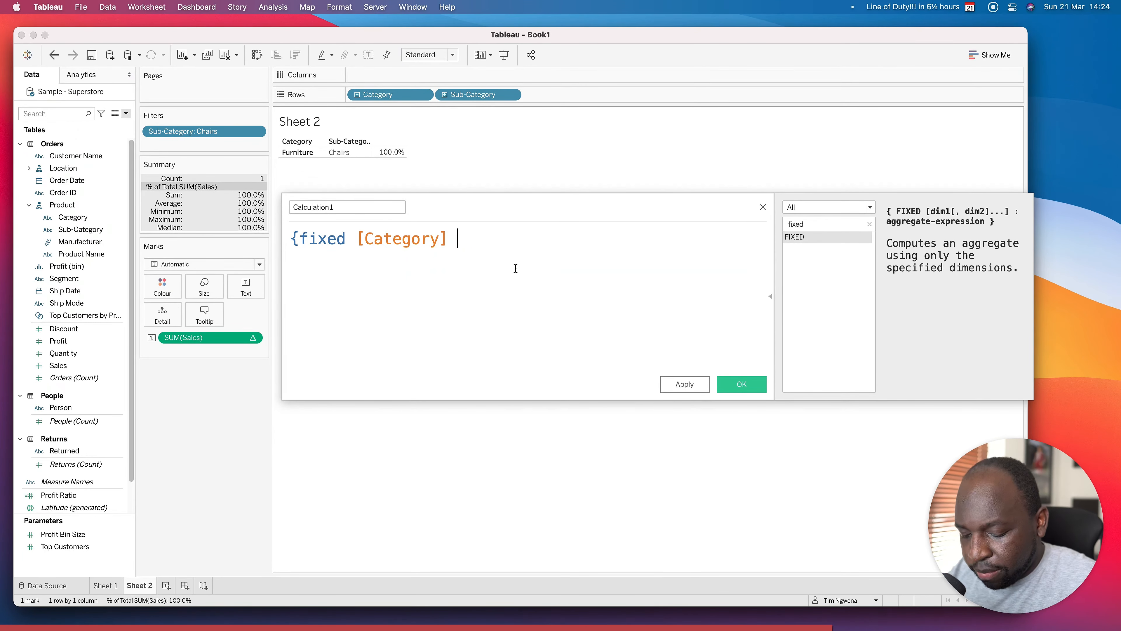
text(m)
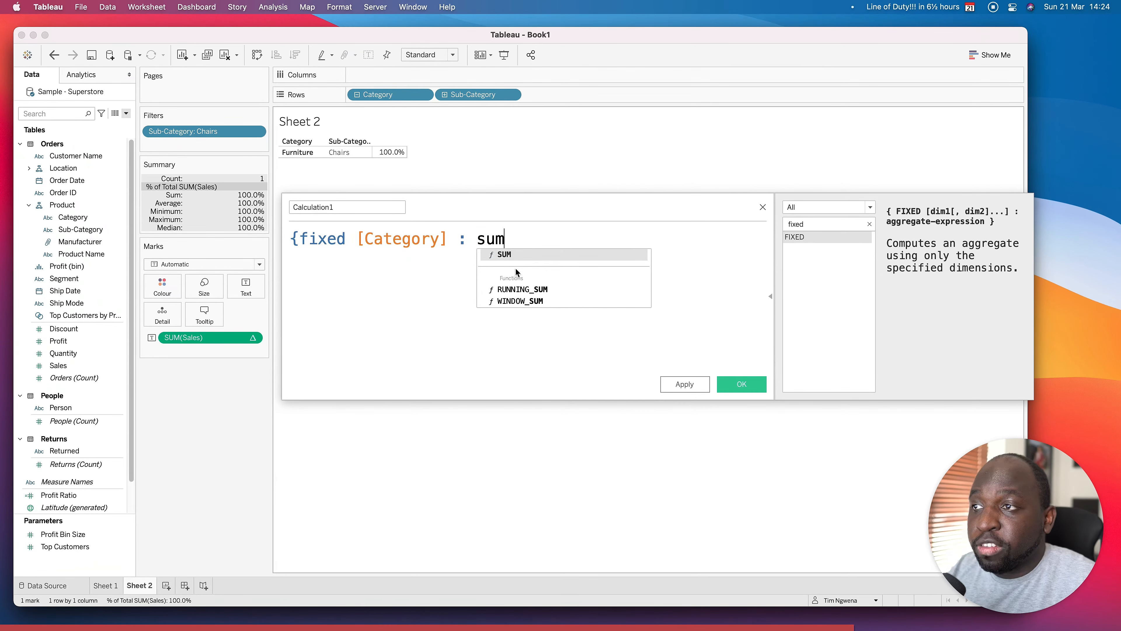
text( ( sales)
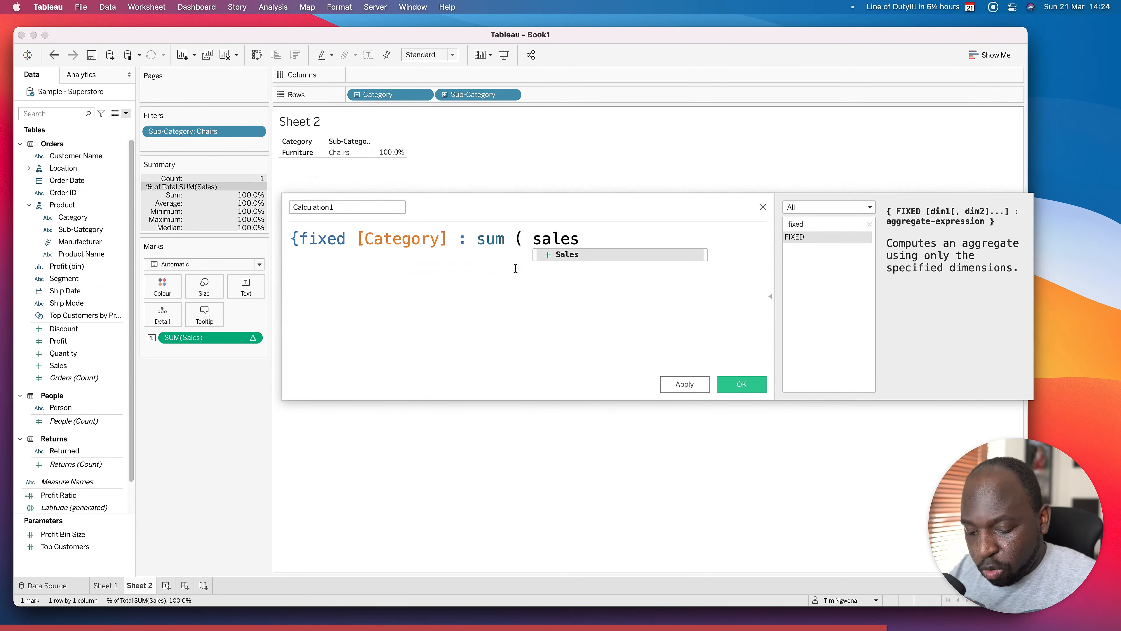
key(Return)
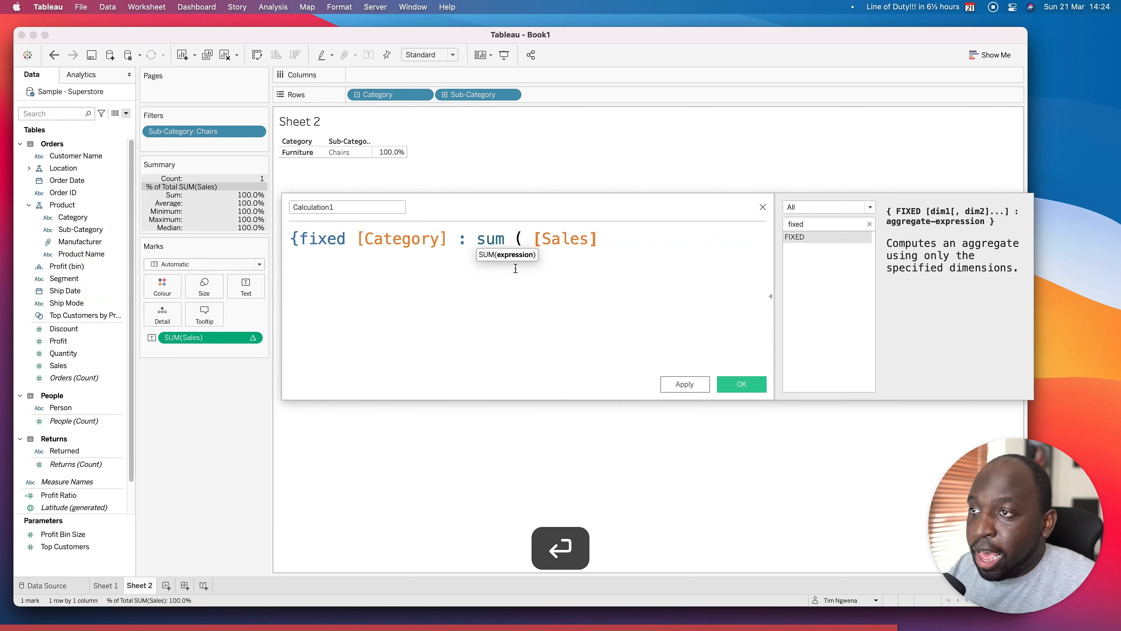
text())
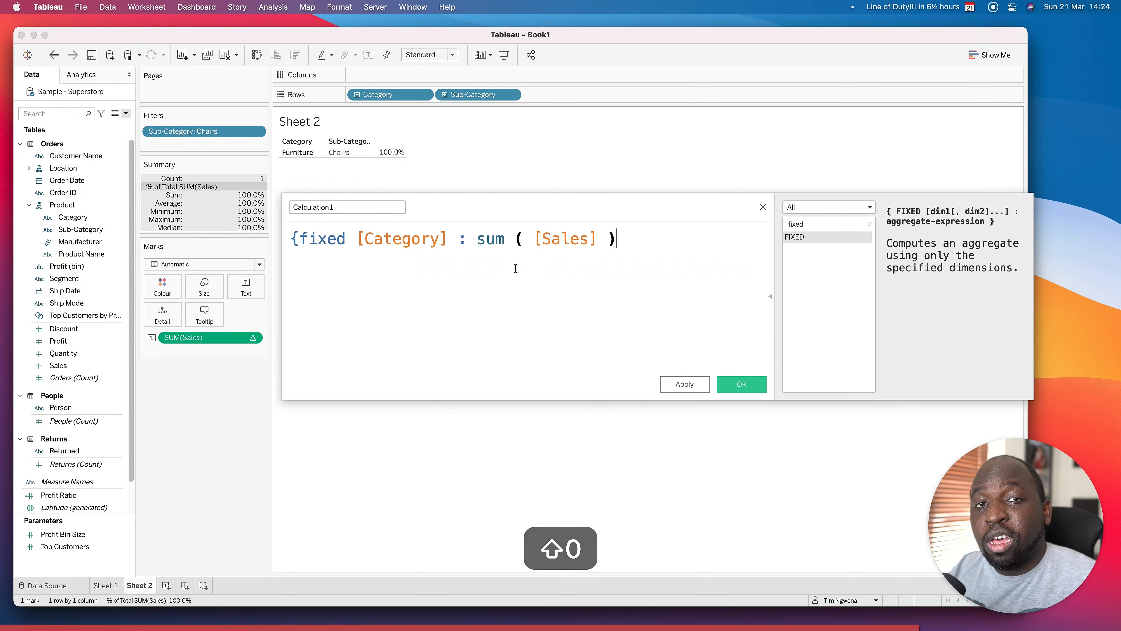
text( })
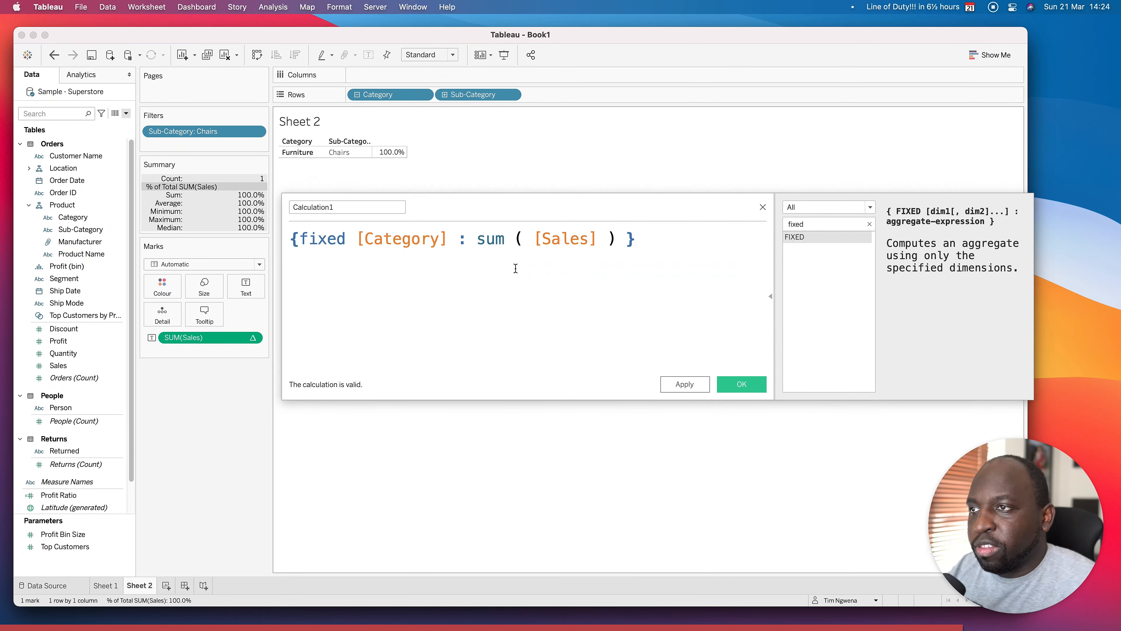
- Draw a pink arrow from the formula to the calculation's validity message, and clear it
key(ctrl)
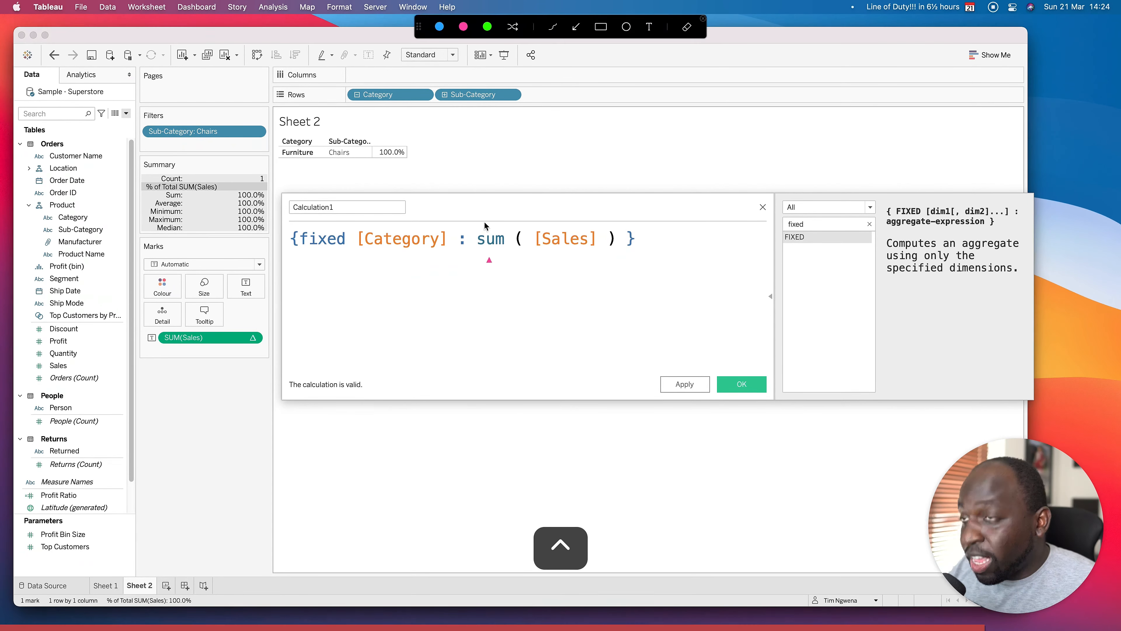
mouse_move(600, 255)
mouse_down()
mouse_move(450, 306)
mouse_move(364, 374)
mouse_up()
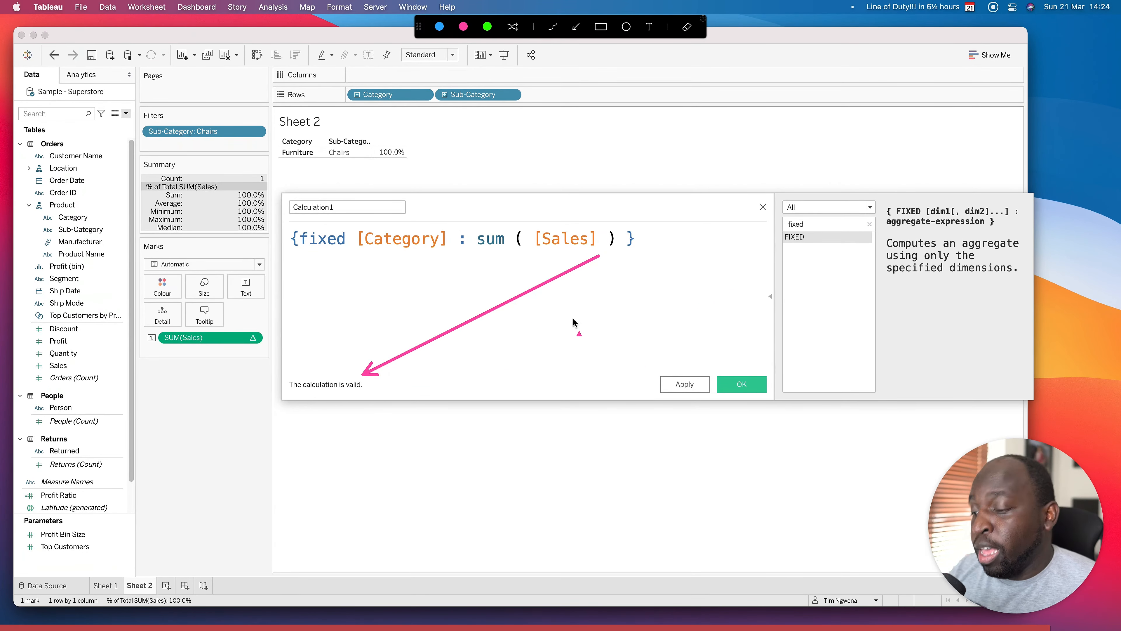
key(ctrl)
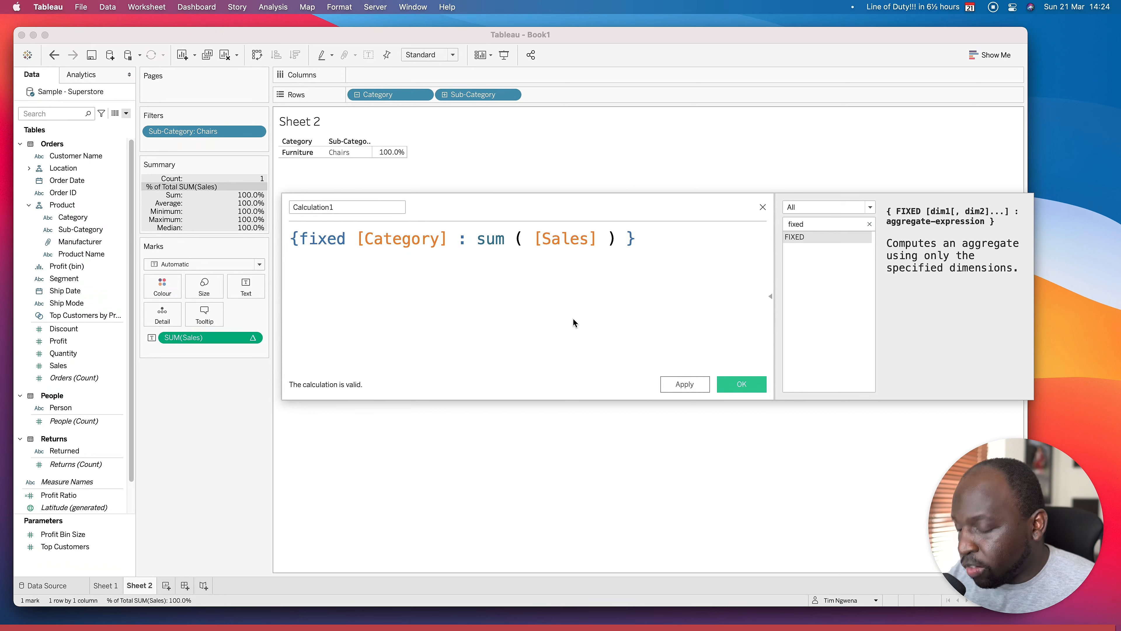
- Outline the opening and closing curly braces of the formula with pink rectangles
key(ctrl)
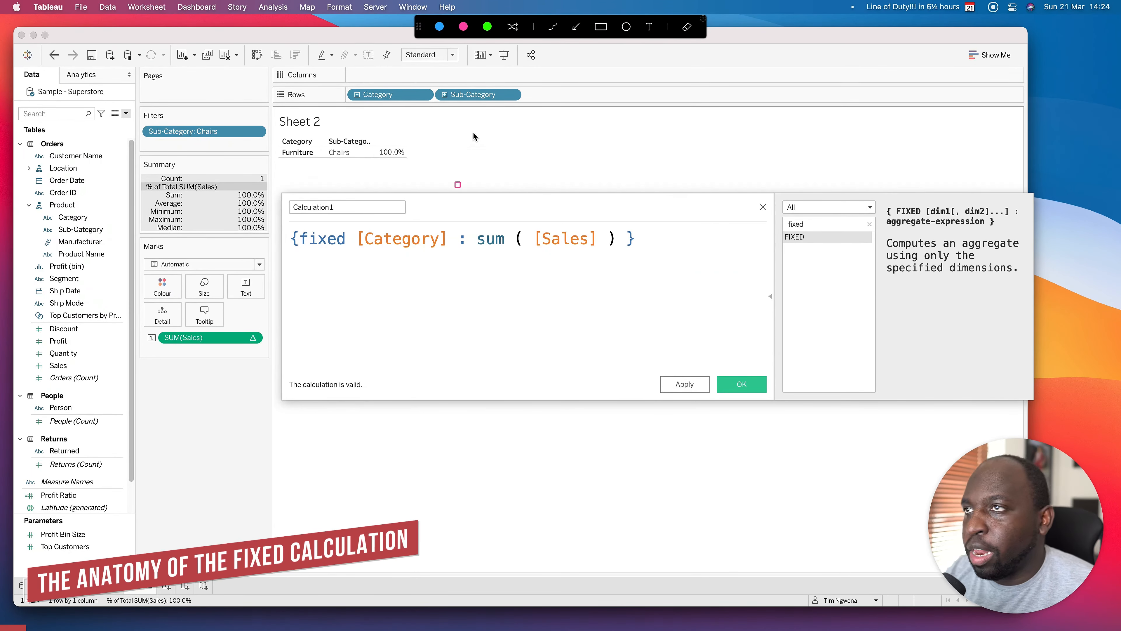
drag(285, 225, 301, 254)
drag(619, 230, 641, 261)
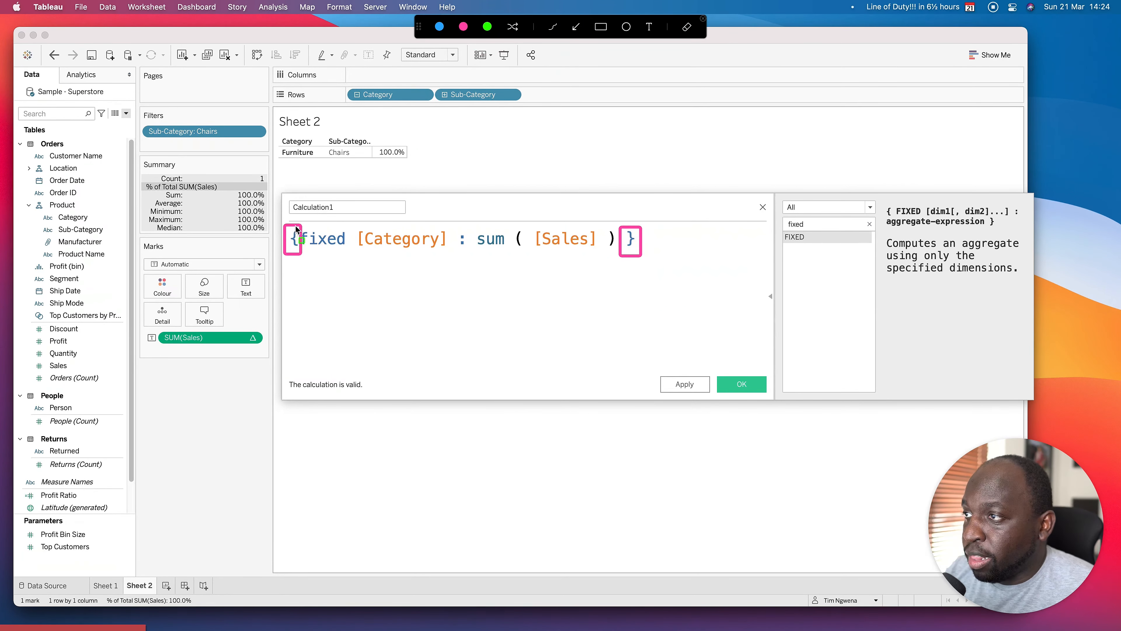
- Outline the fixed keyword with a green rectangle and [Category] with a blue one
drag(300, 224, 348, 255)
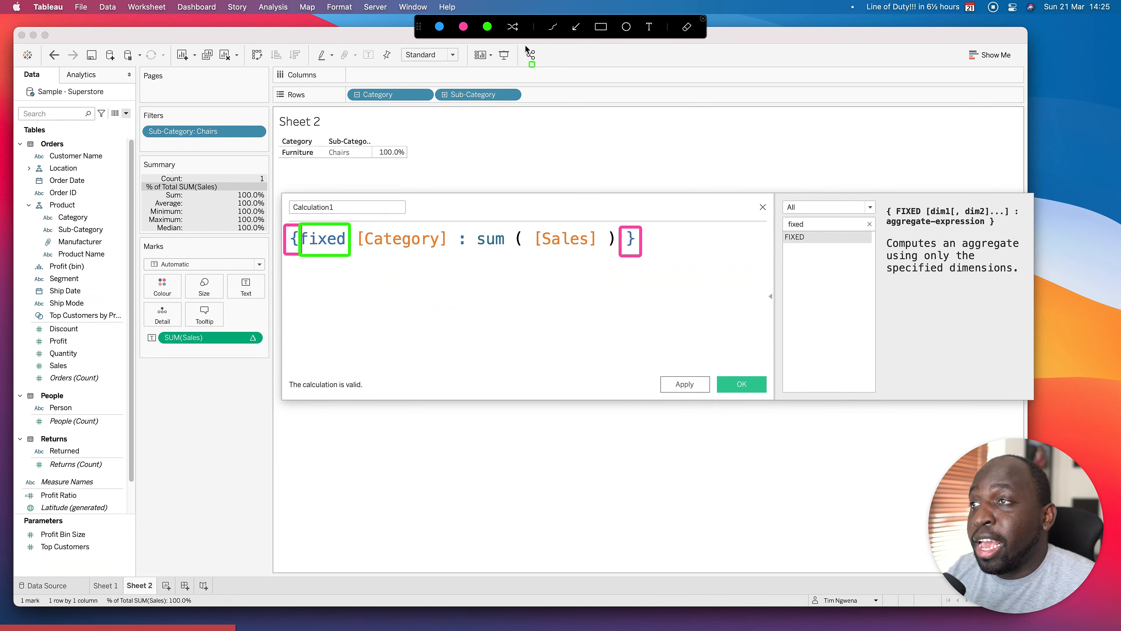
click(439, 27)
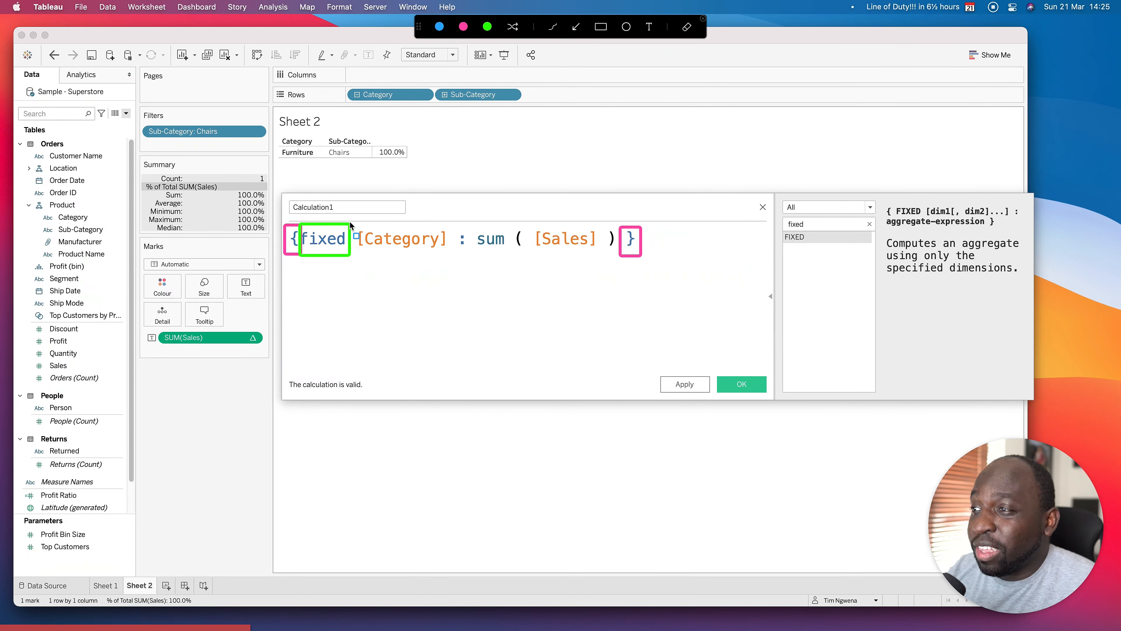
mouse_move(349, 222)
mouse_down()
mouse_move(350, 241)
mouse_move(455, 260)
mouse_up()
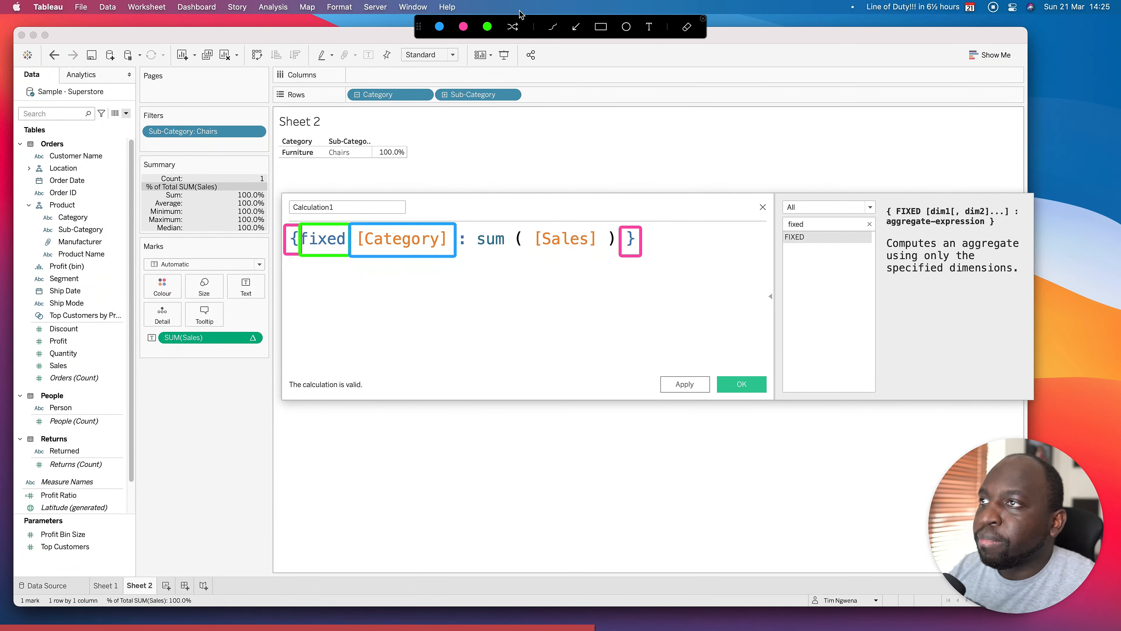
- Outline the sum ( [Sales] ) aggregation with a pink rectangle, and clear all annotations from the formula
click(463, 27)
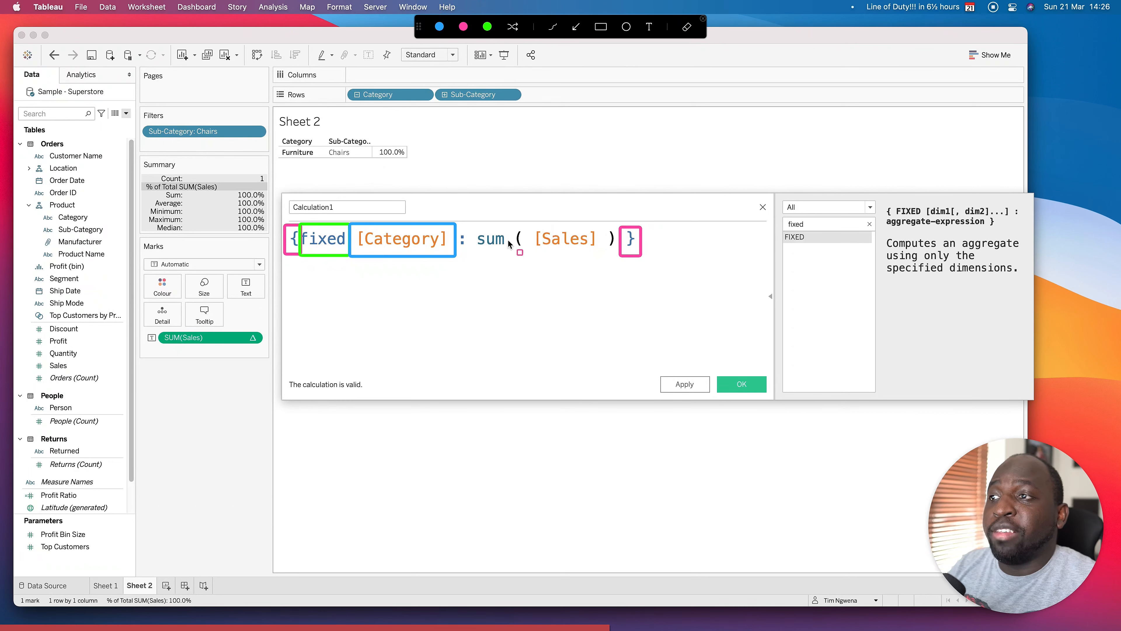
mouse_move(471, 224)
mouse_down()
mouse_move(488, 240)
mouse_move(617, 258)
mouse_up()
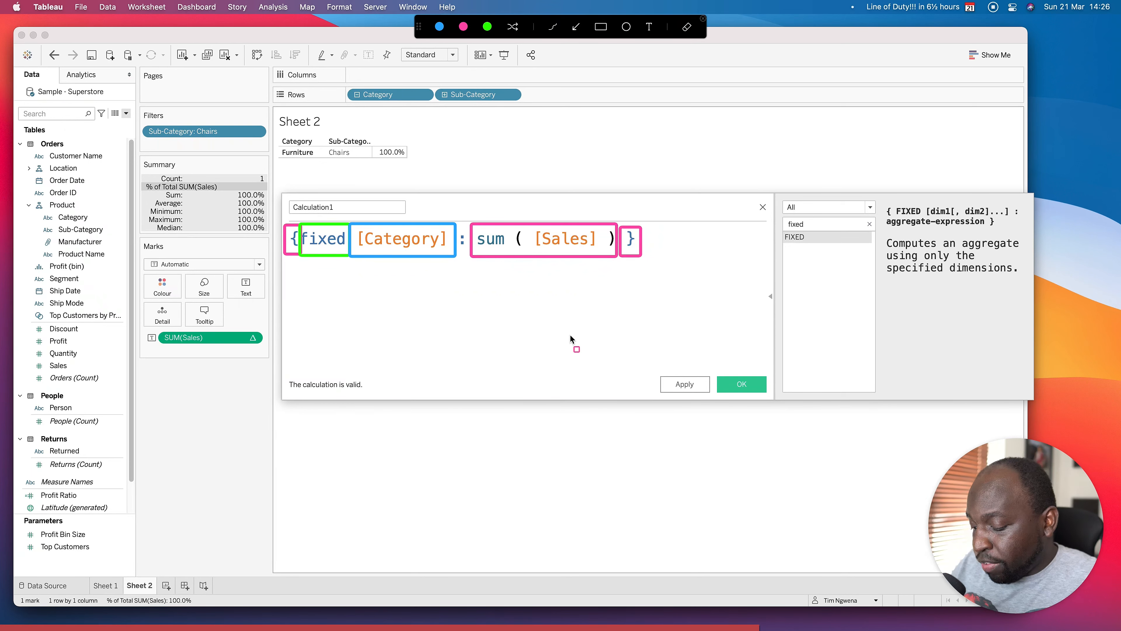
key(ctrl+a)
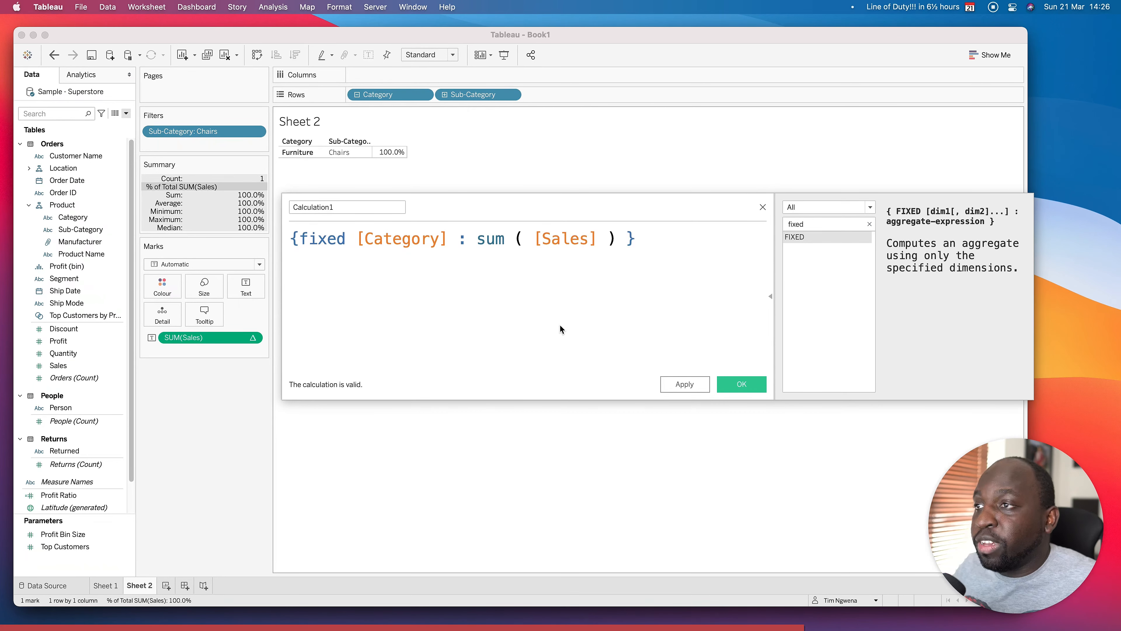
- Draw a pink arrow from the fixed keyword to the Sub-Category: Chairs filter, and clear it
key(ctrl+a)
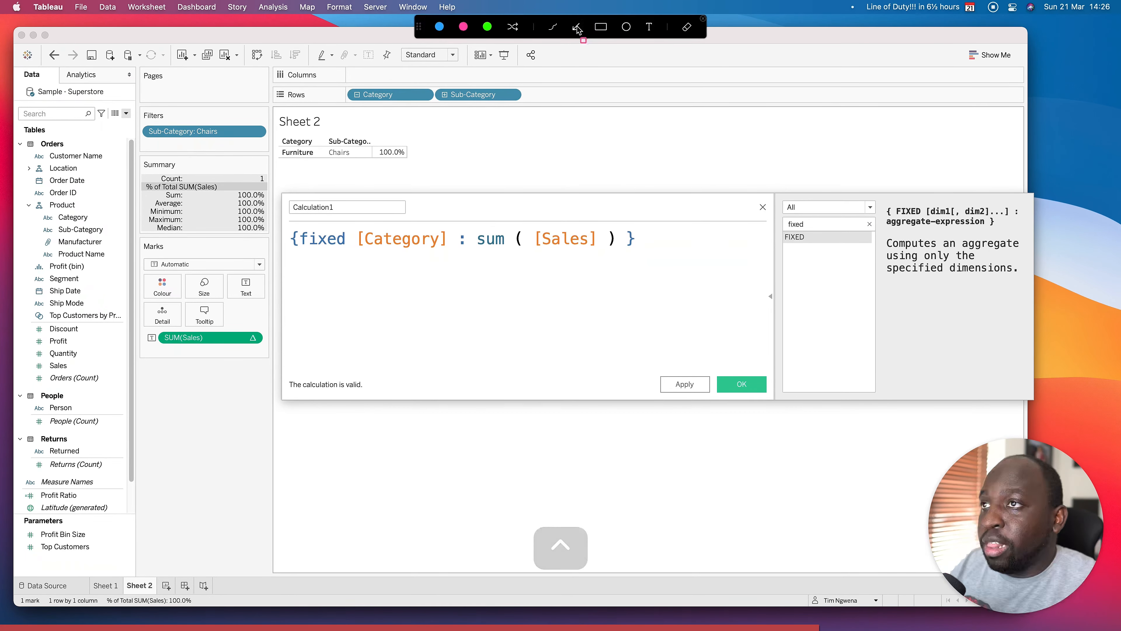
drag(314, 265, 182, 139)
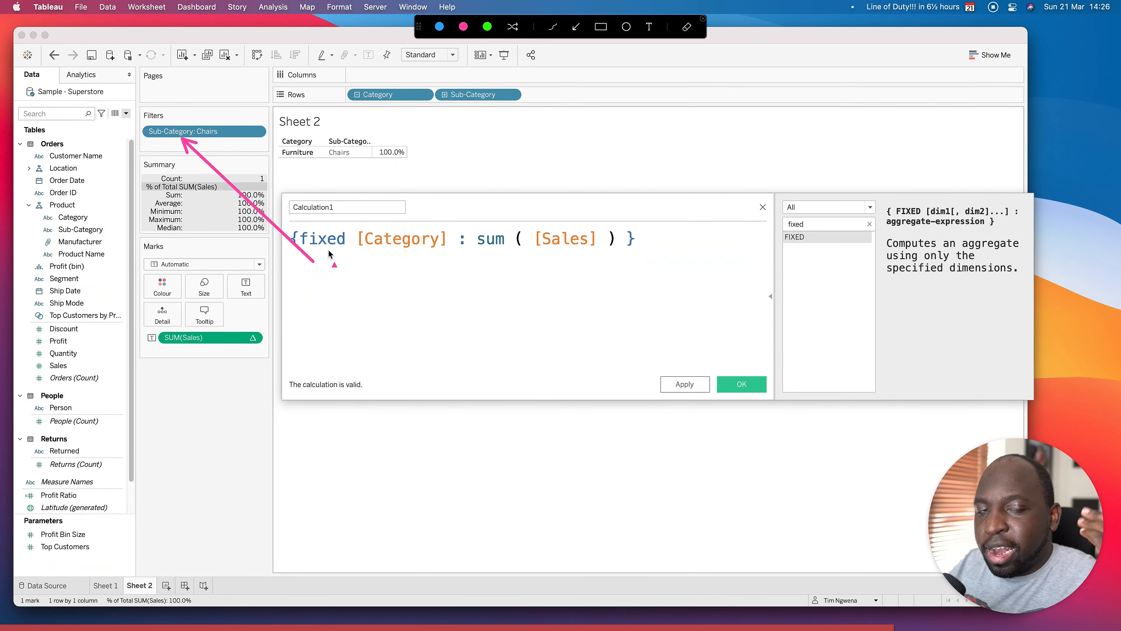
key(Escape)
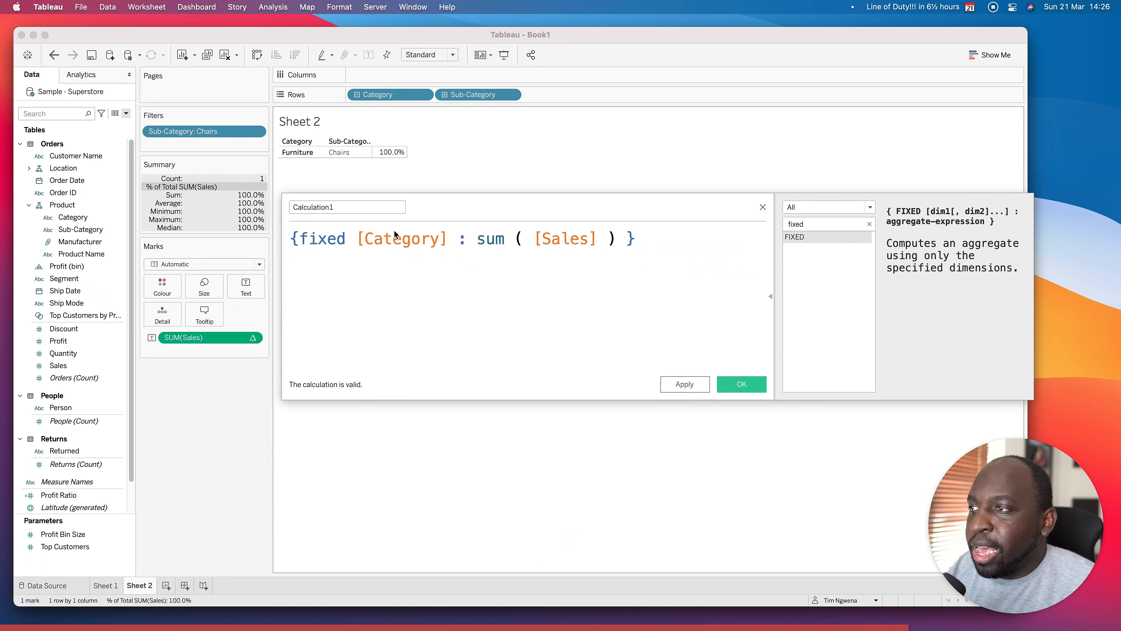
- Name the calculation Fixed LOD and save it
click(357, 206)
text(F)
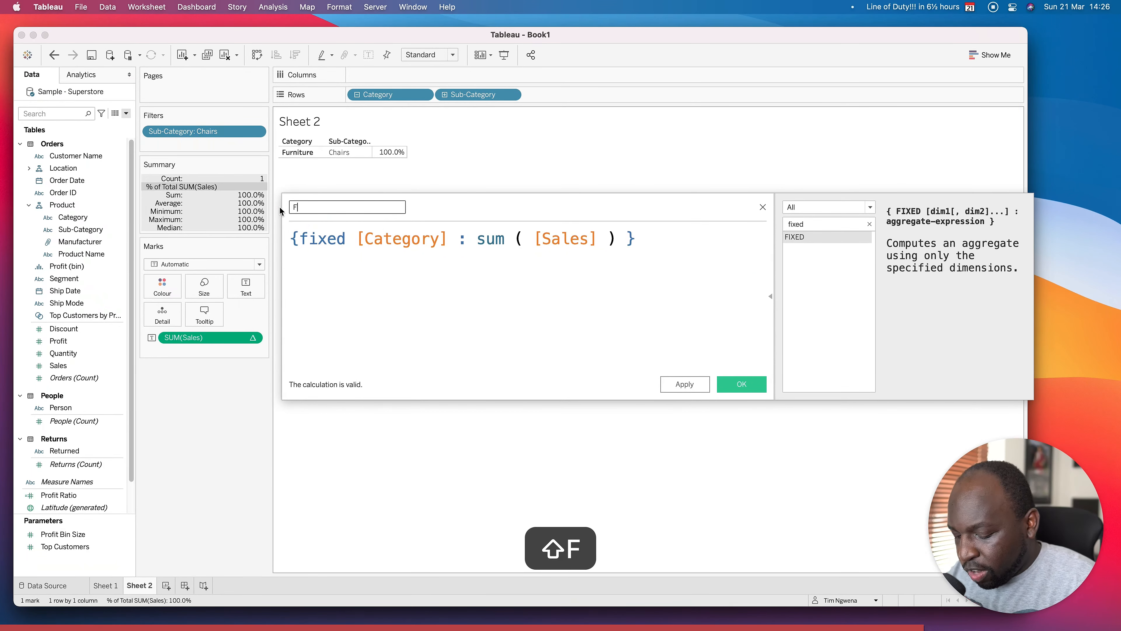
text(ixed LO)
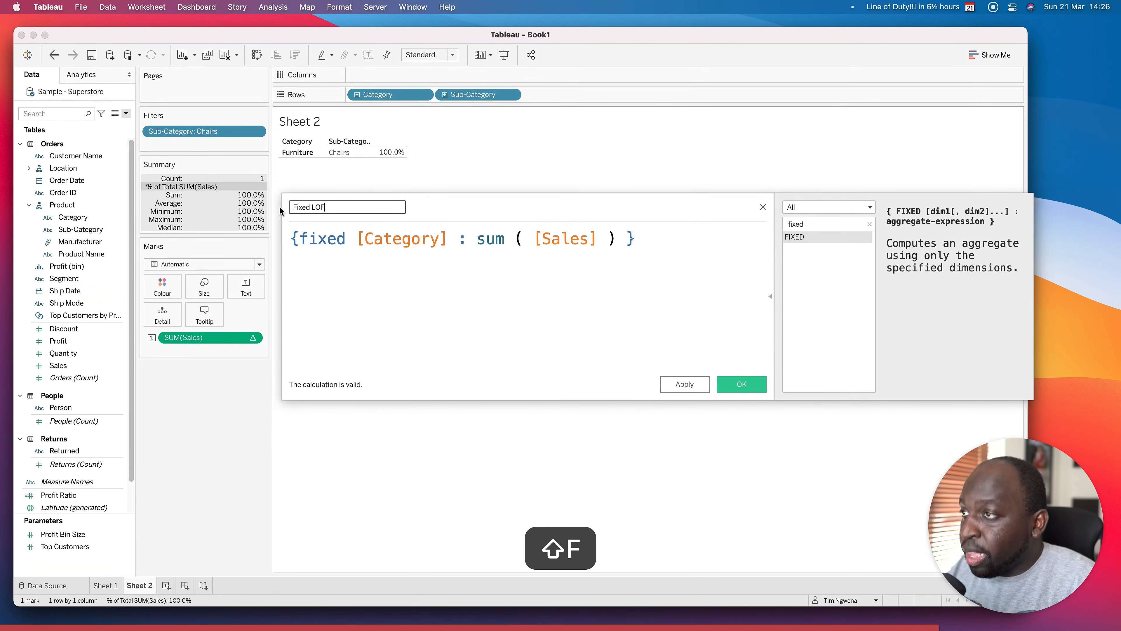
text(D)
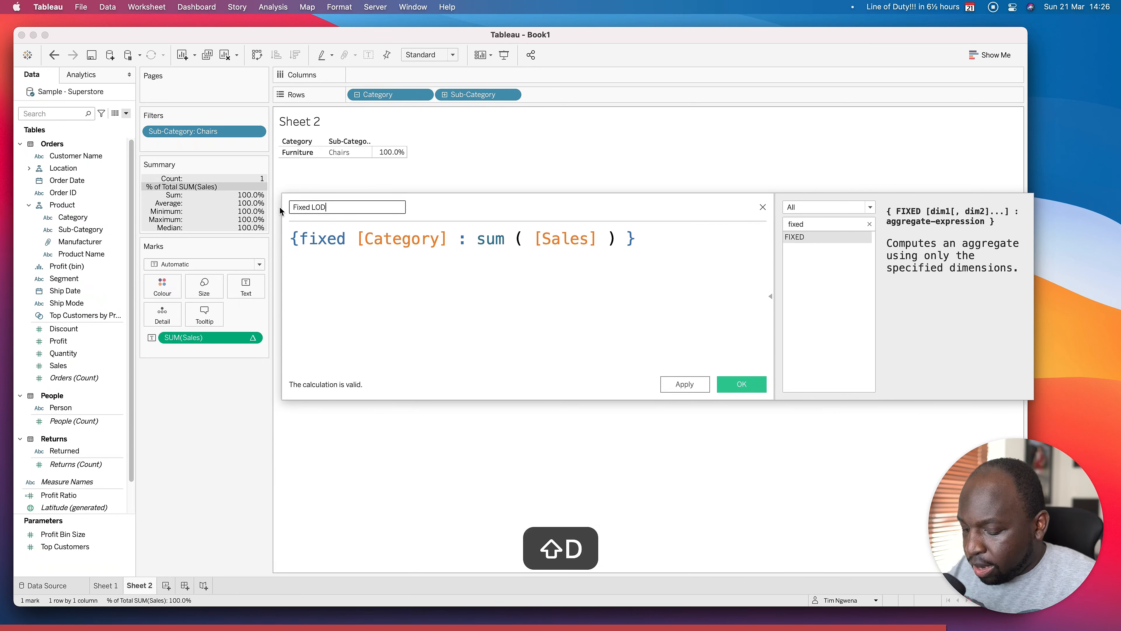
click(682, 384)
click(745, 387)
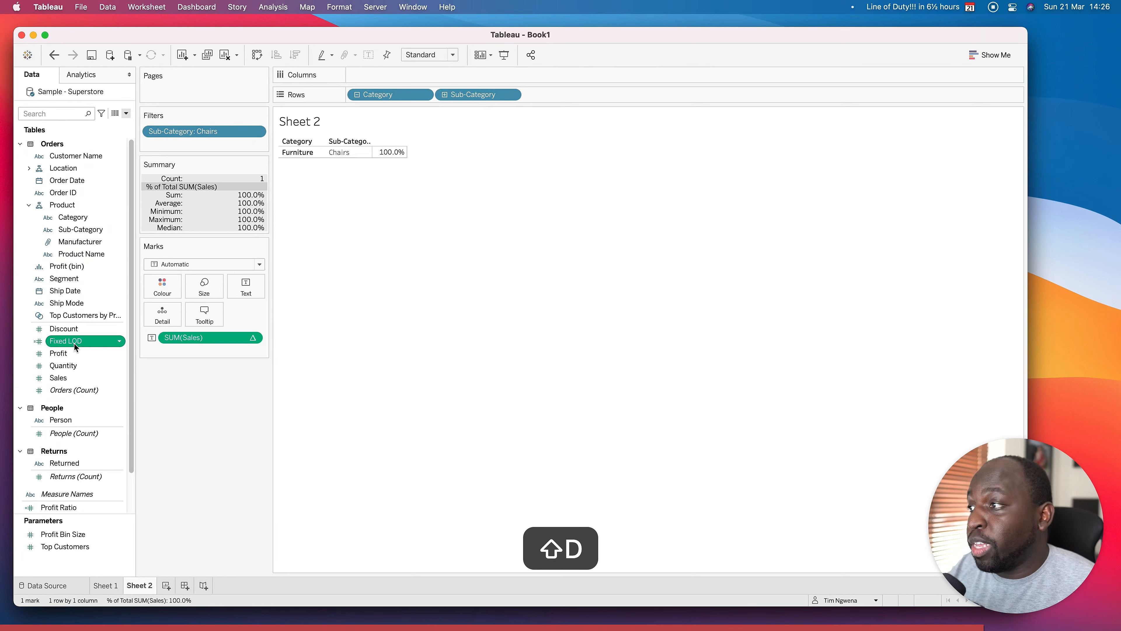
- Add the Fixed LOD measure to the table beside the sales percentages, and remove the Sub-Category: Chairs filter
drag(72, 342, 414, 160)
mouse_move(424, 167)
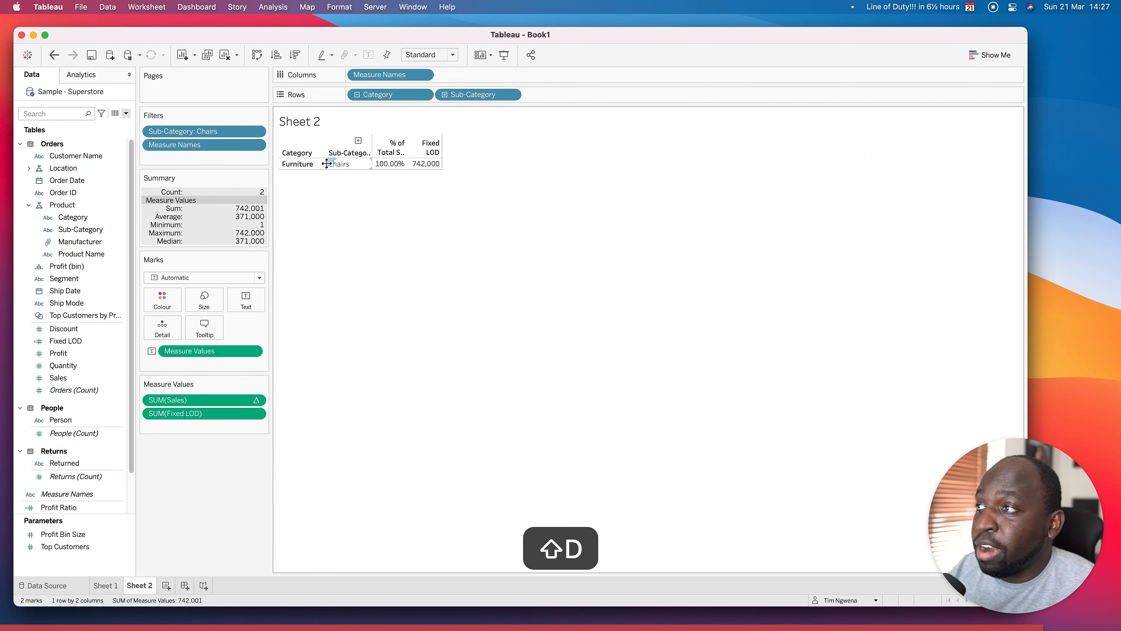
drag(213, 132, 226, 467)
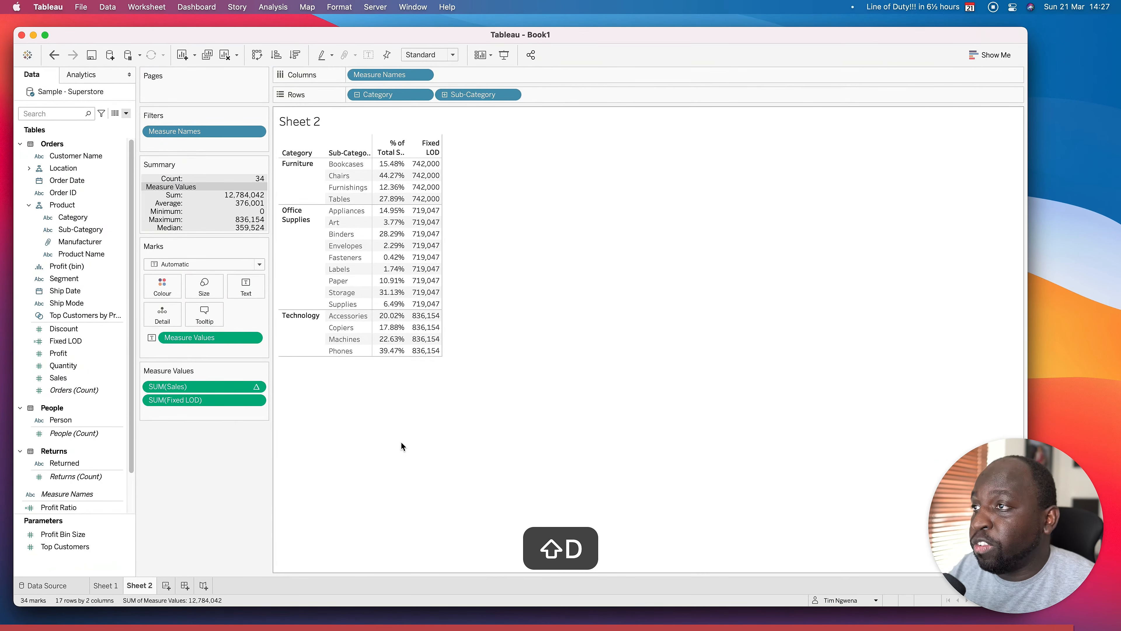
- Highlight the Furniture rows to inspect their values, and clear the table calculation from SUM(Sales)
click(303, 179)
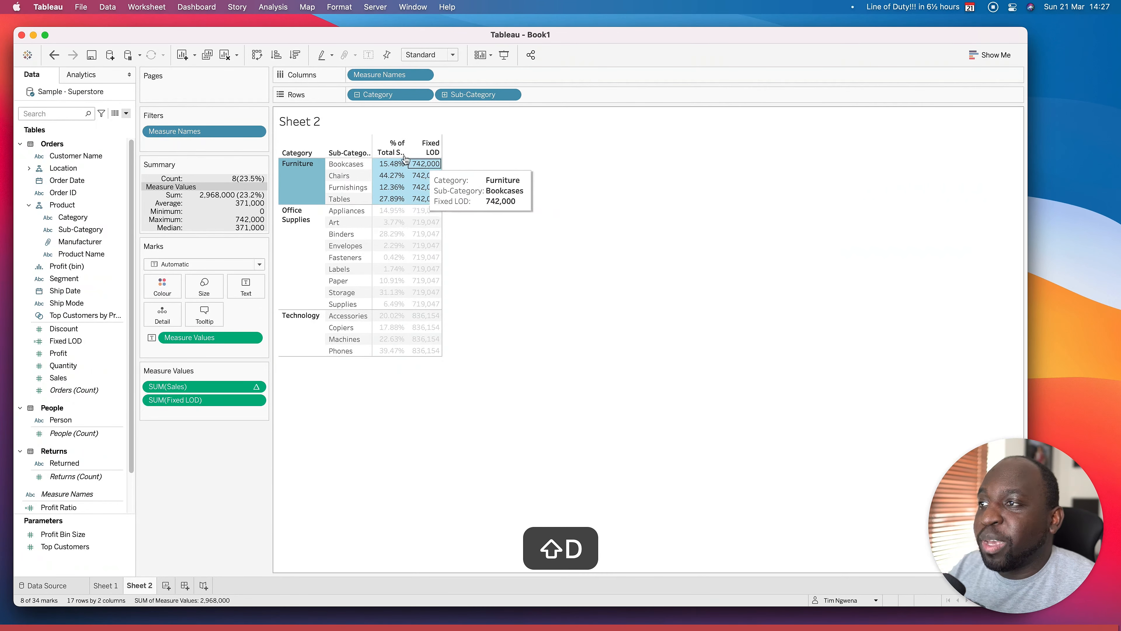
mouse_move(406, 189)
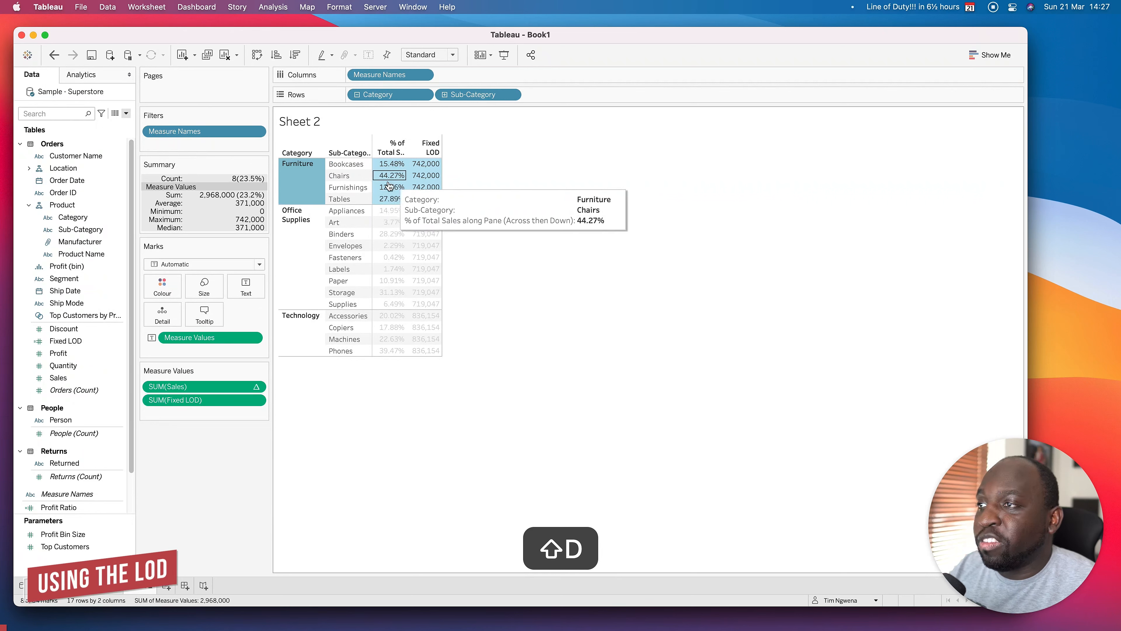
click(256, 387)
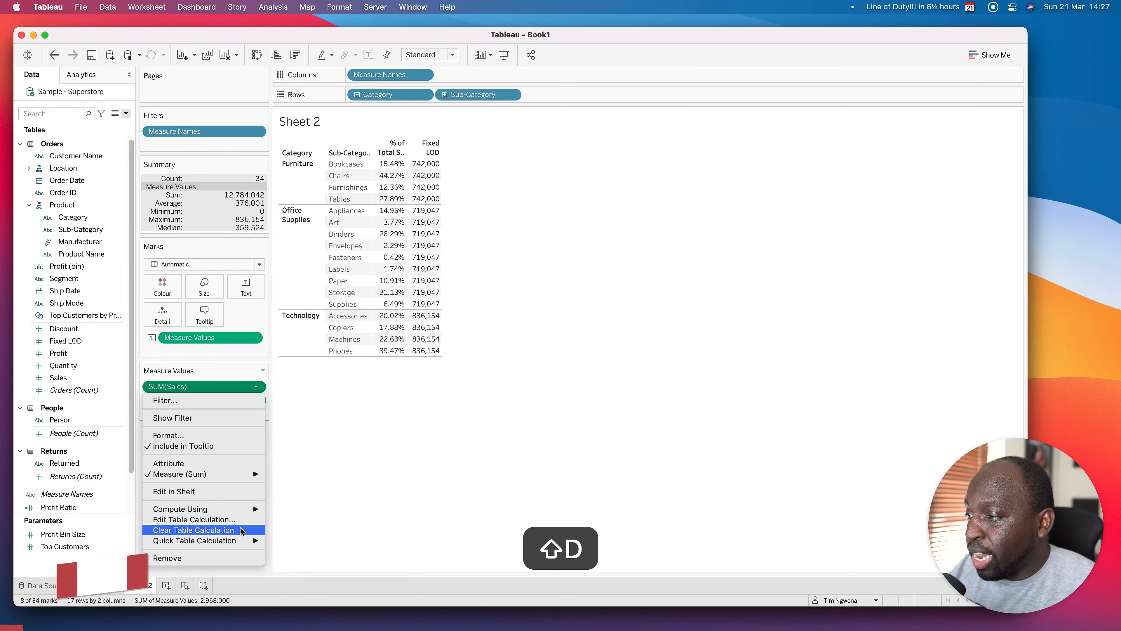
click(239, 530)
click(422, 486)
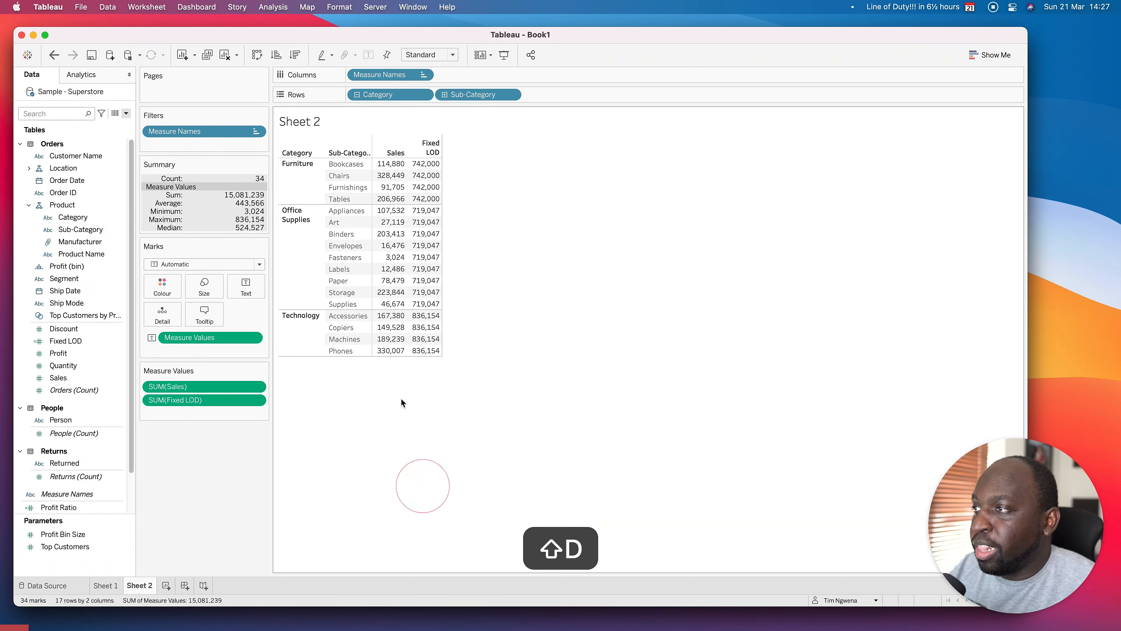
- Select the four Furniture sales values, compare their sum with the Fixed LOD column, and clear the selection
super+click(385, 165)
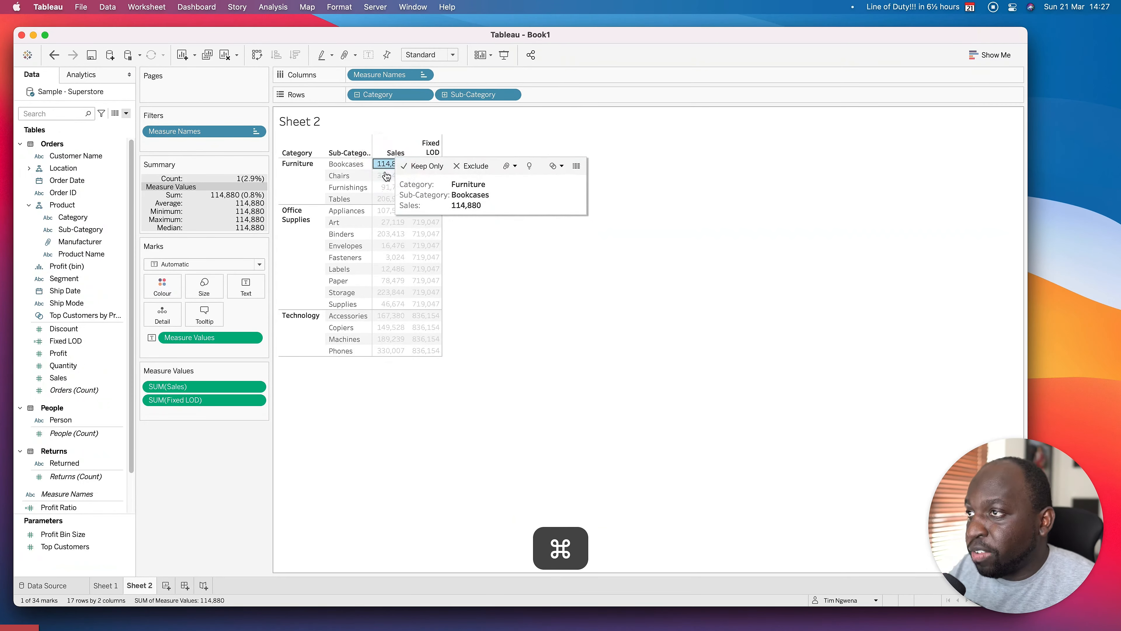
super+click(385, 177)
super+click(384, 200)
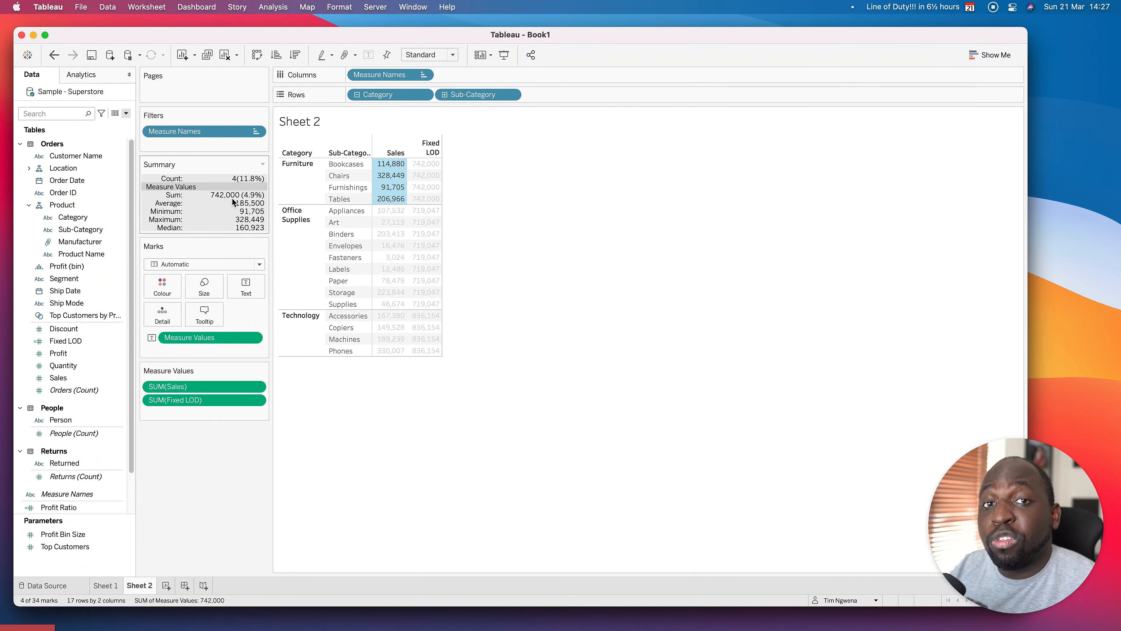
mouse_move(431, 194)
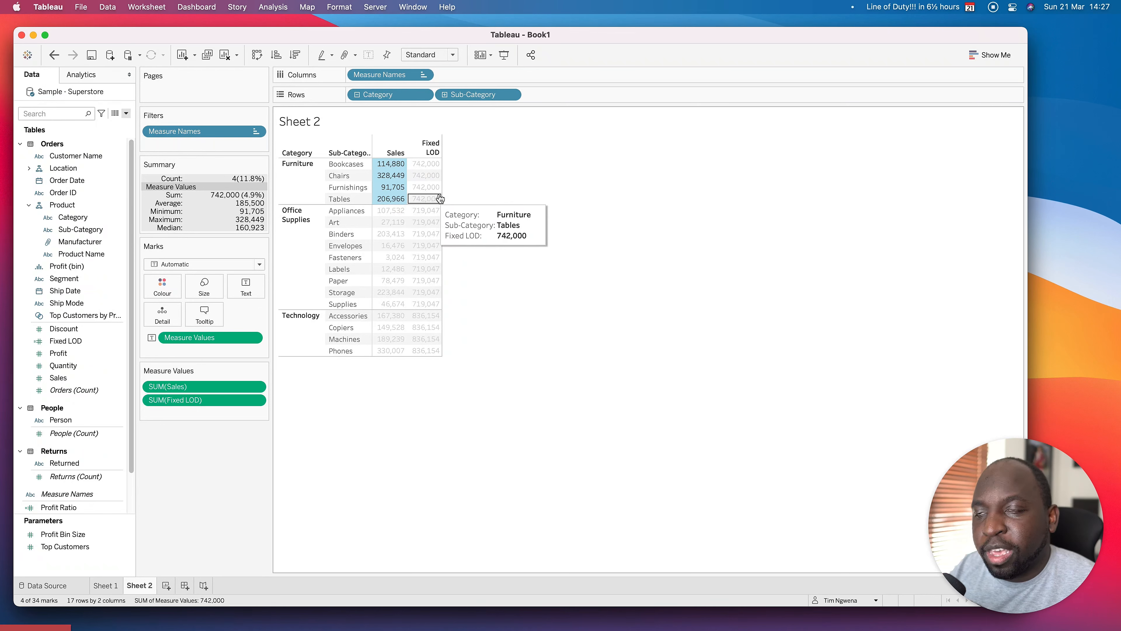
click(507, 193)
- Filter the table to keep only the Chairs sub-category, and check its Fixed LOD value
click(349, 177)
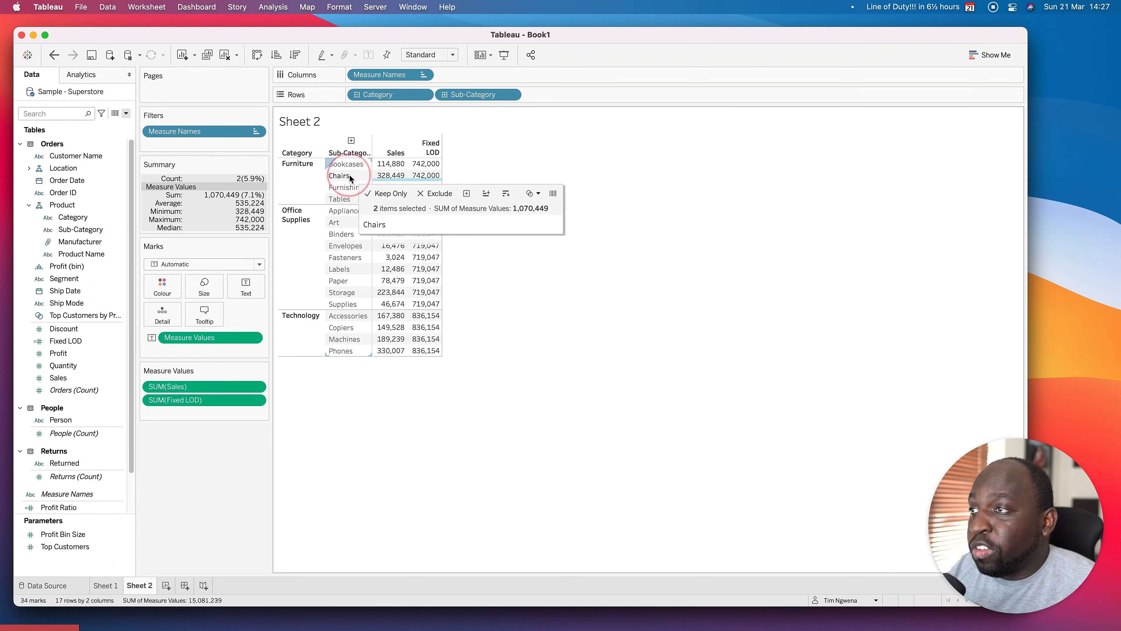
click(396, 194)
mouse_move(426, 172)
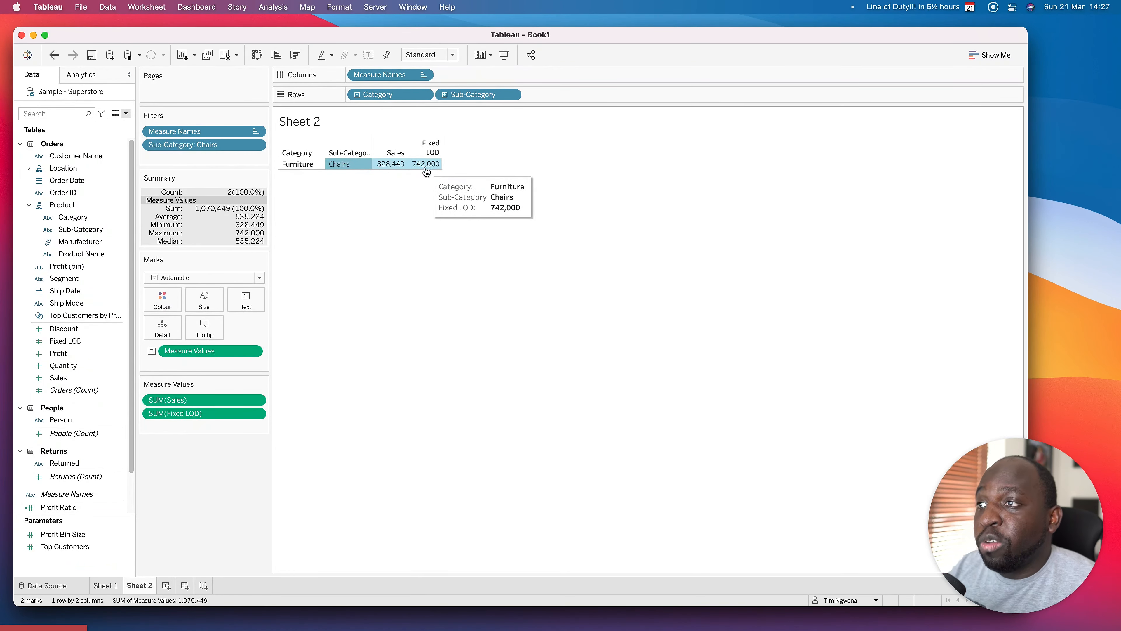
click(467, 234)
mouse_move(430, 171)
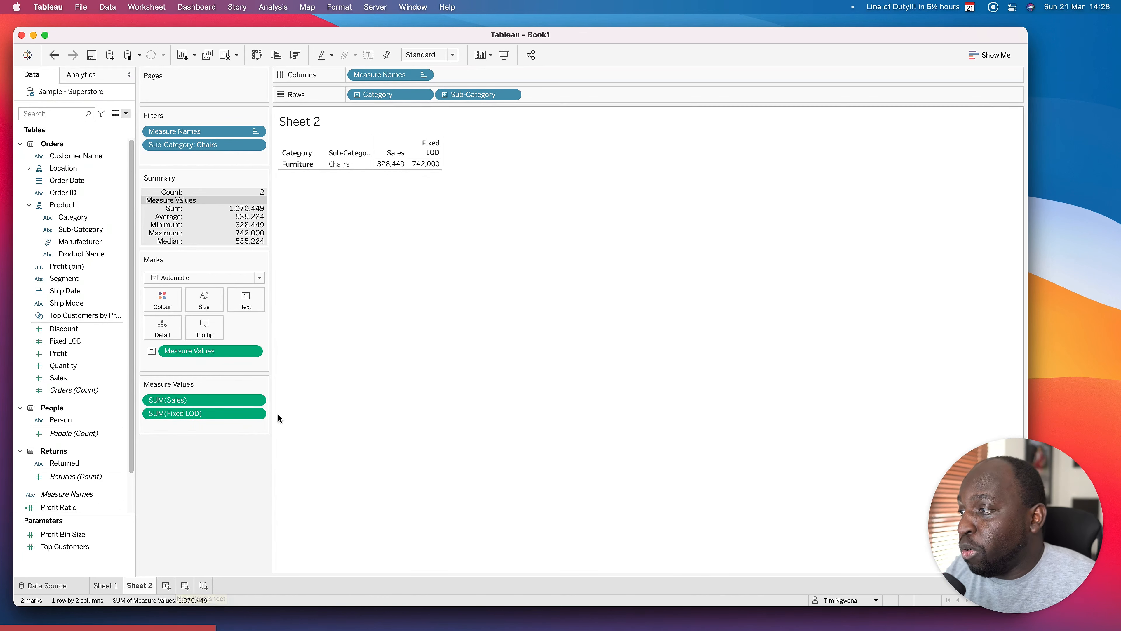
- Apply a Percent of Total quick table calculation to SUM(Sales) and compute it using Pane (down)
click(255, 400)
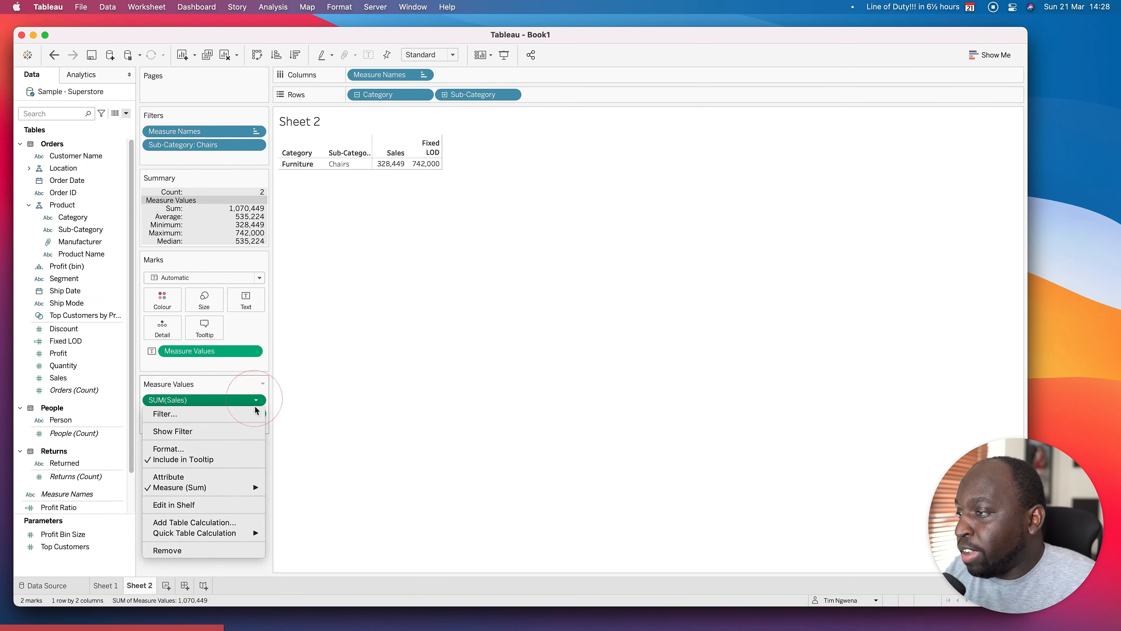
mouse_move(246, 534)
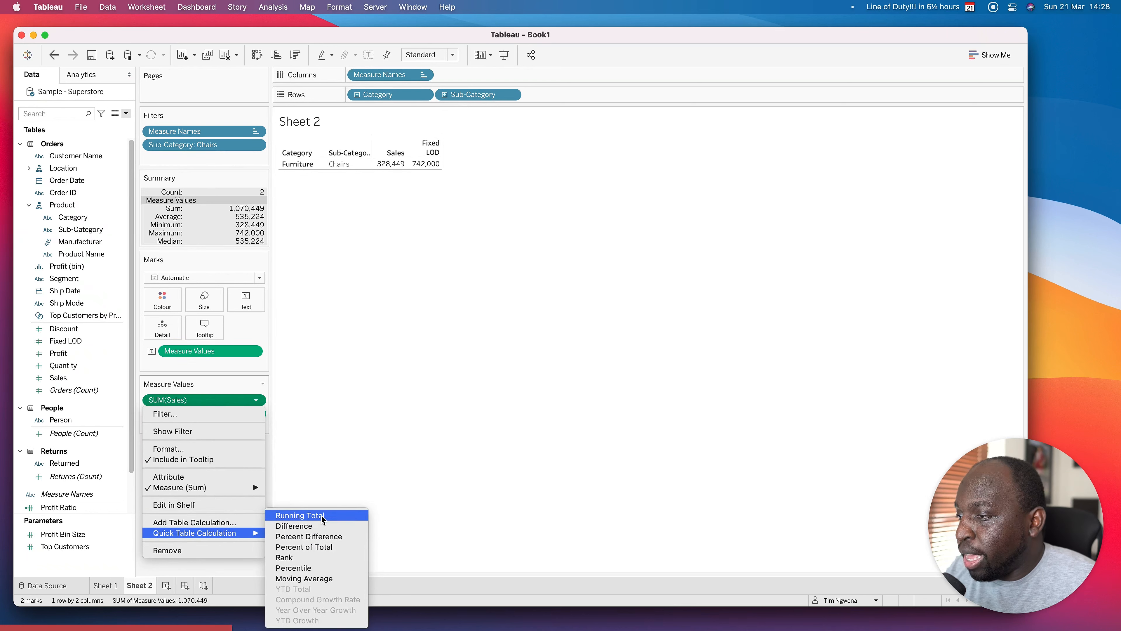
click(328, 548)
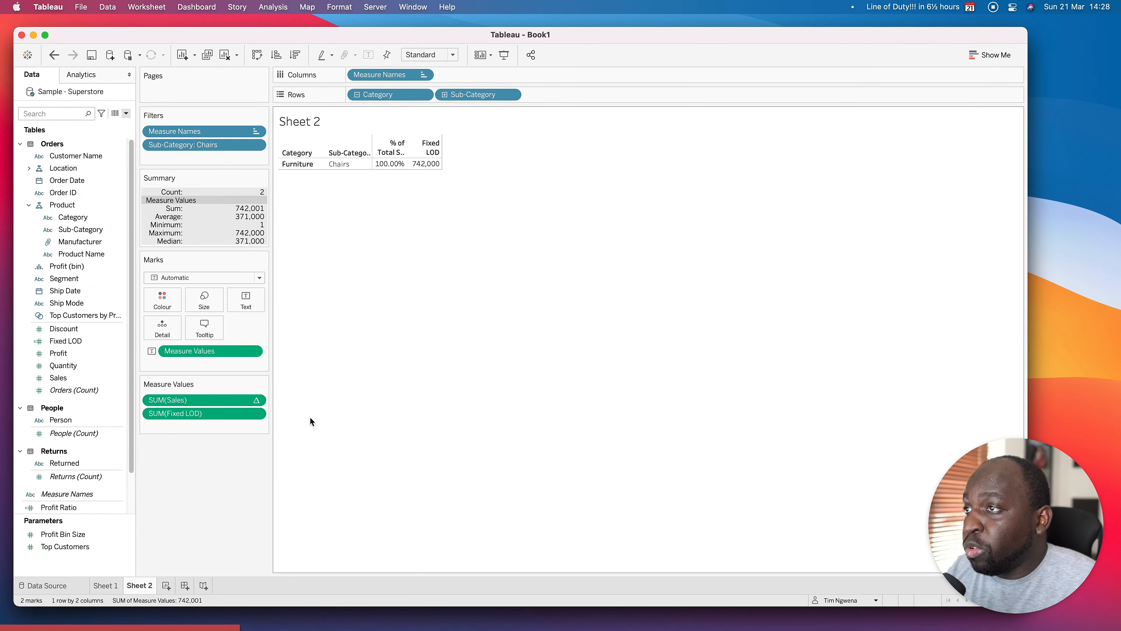
mouse_move(396, 169)
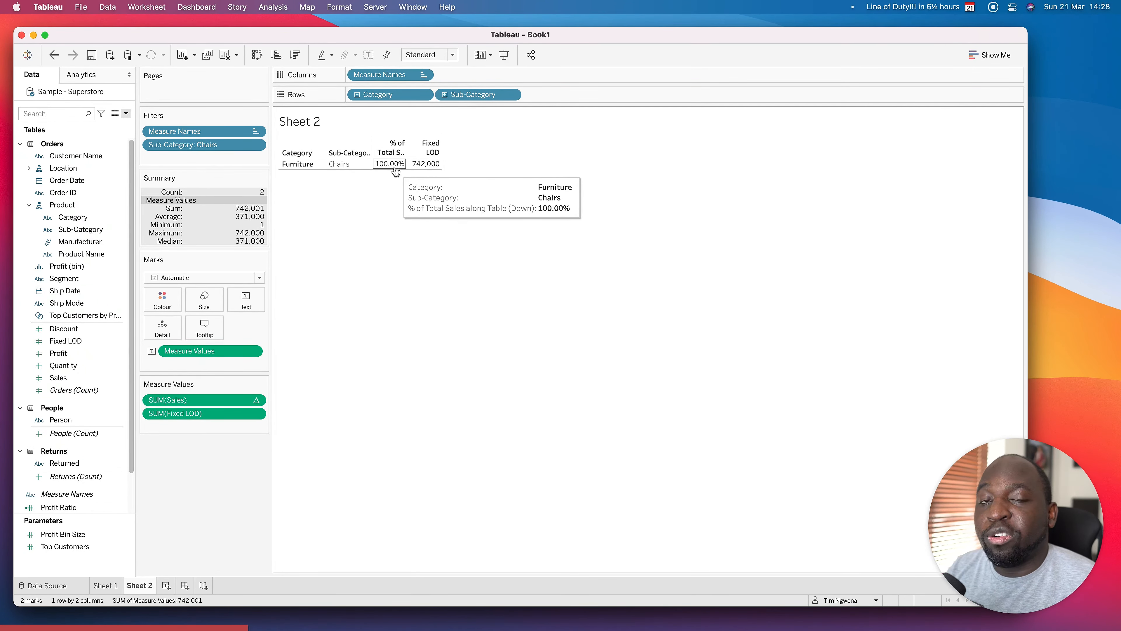
click(256, 400)
mouse_move(241, 526)
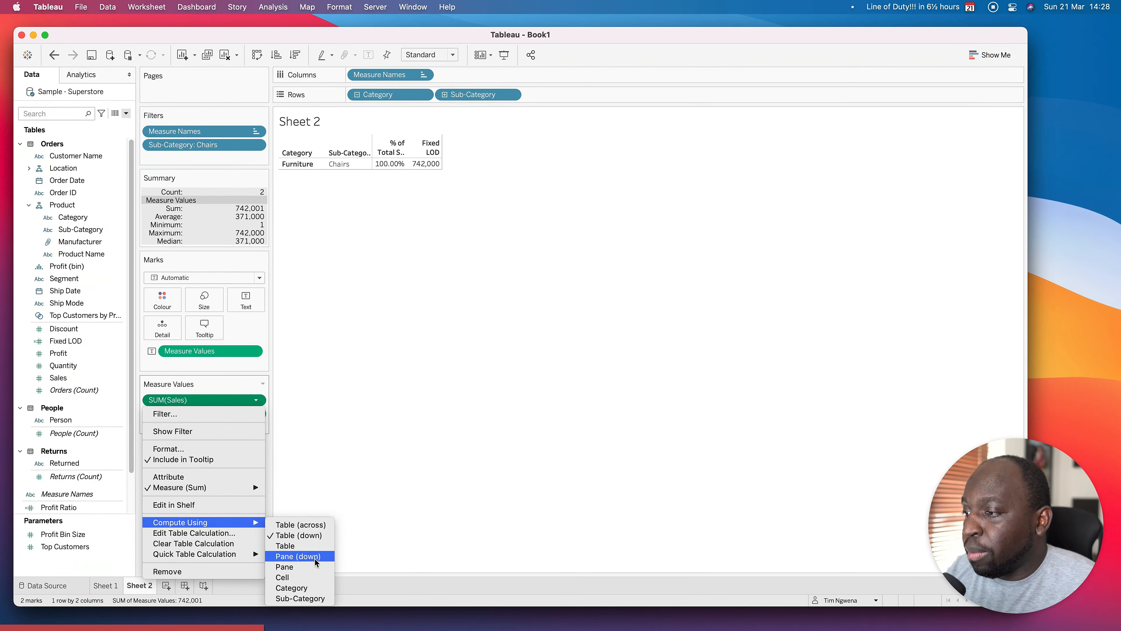
click(298, 555)
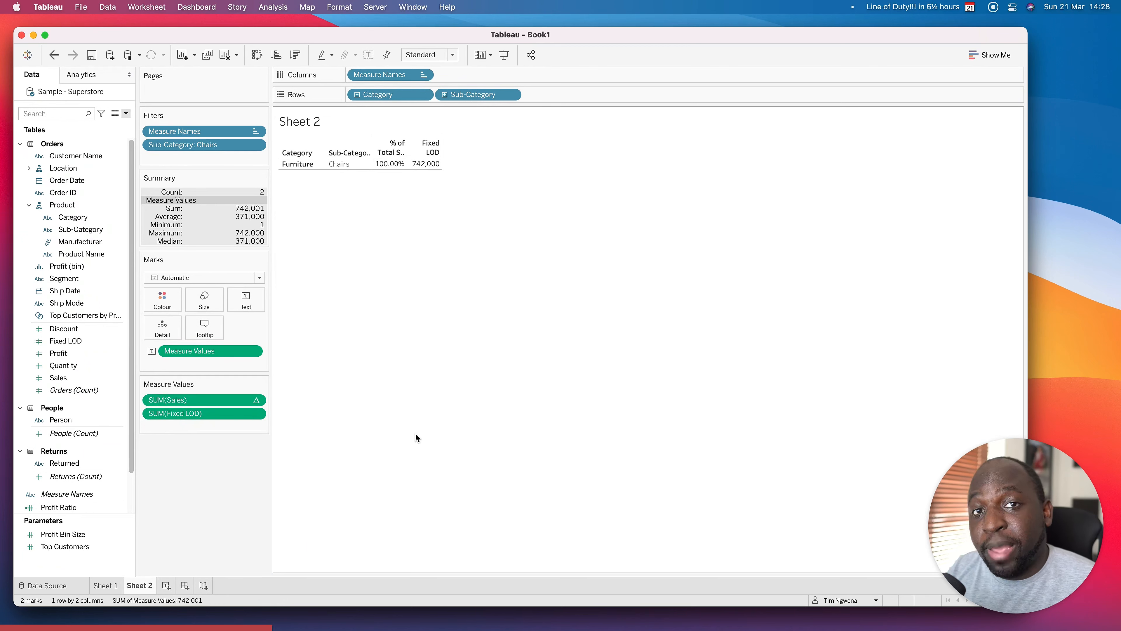
click(340, 366)
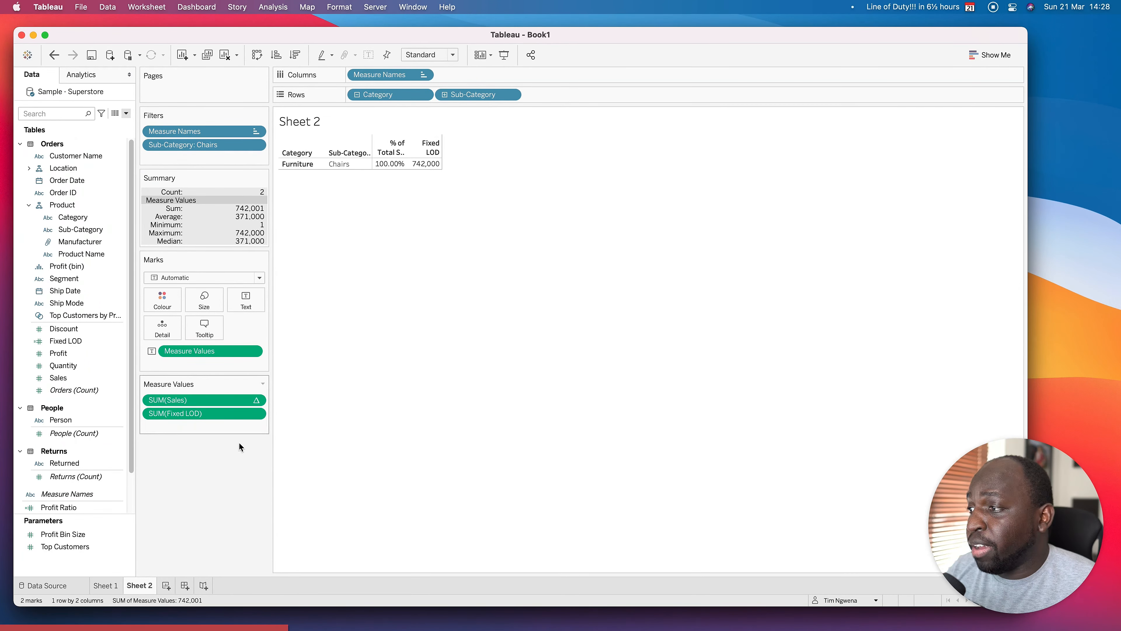
- Create a new calculated field, position its editor below the table, and enter SUM([Sales]) as the formula
click(126, 114)
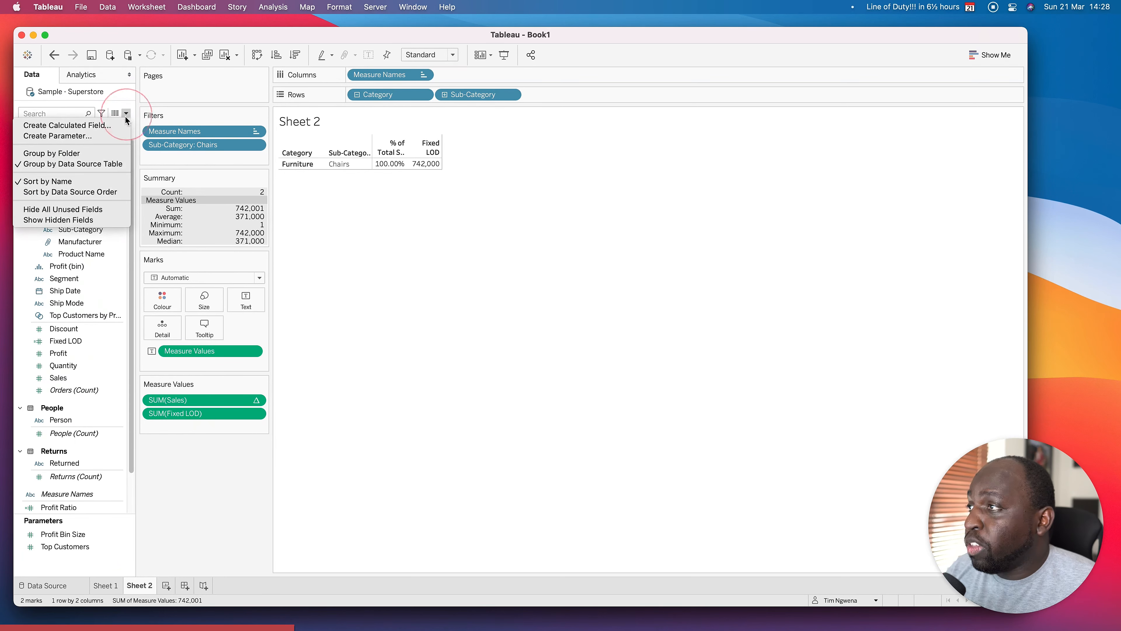
click(113, 126)
drag(482, 207, 515, 277)
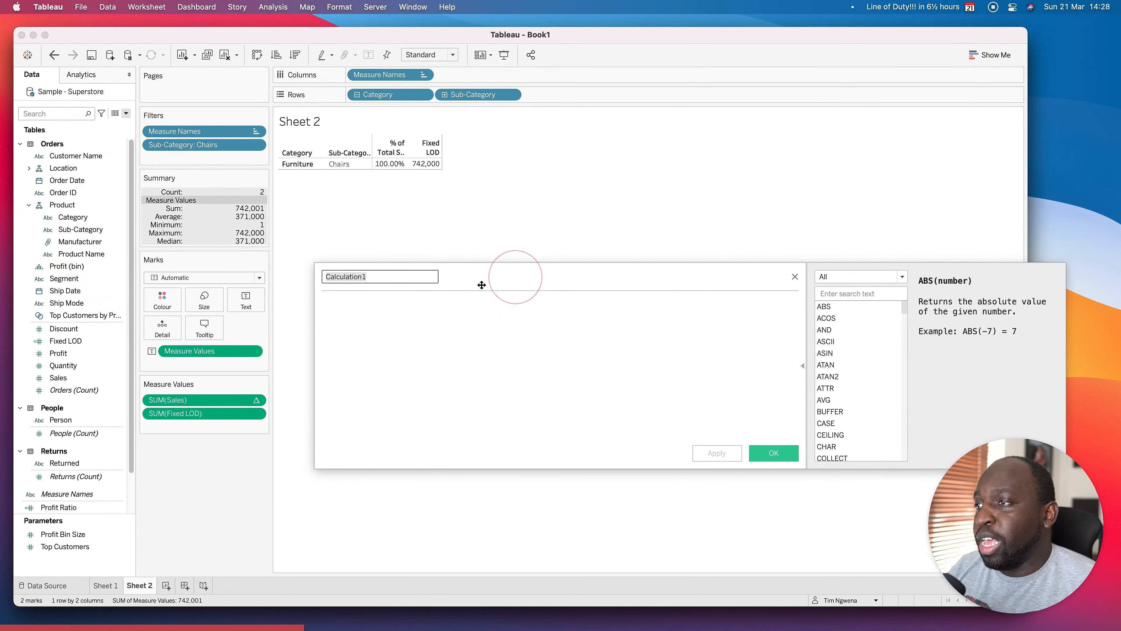
click(356, 330)
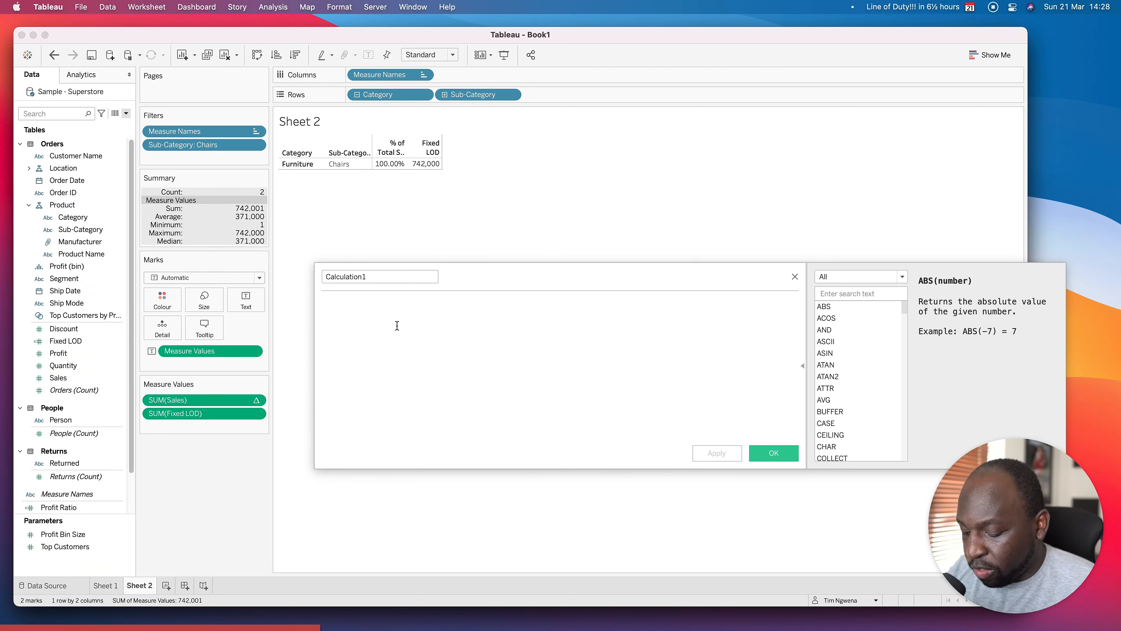
text(sum)
key(Return)
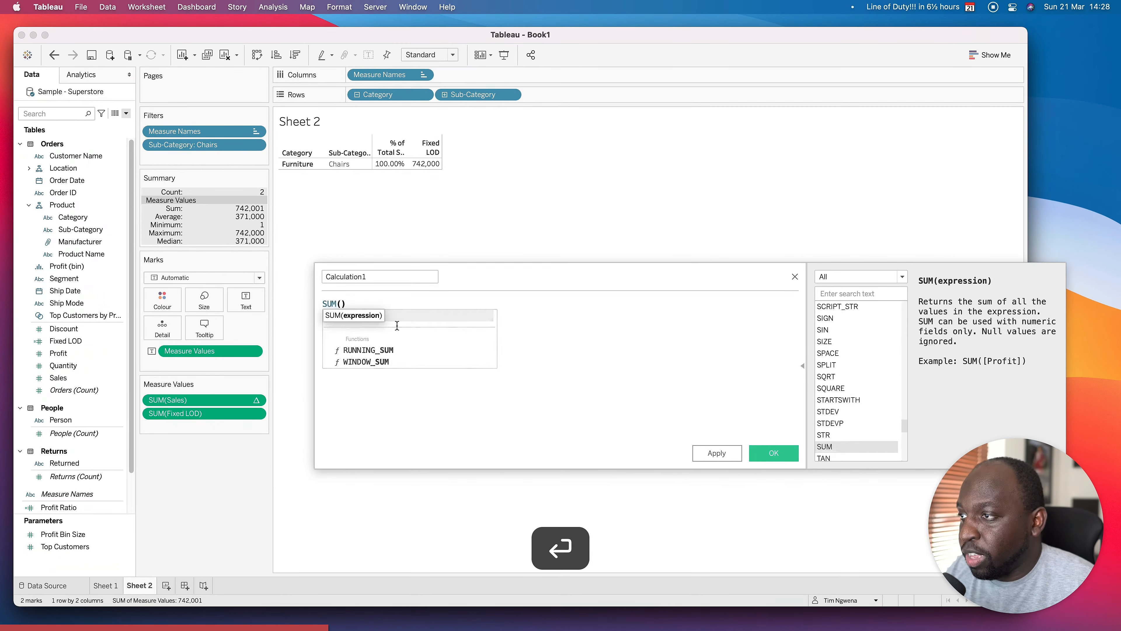
text(sale\)
key(Return)
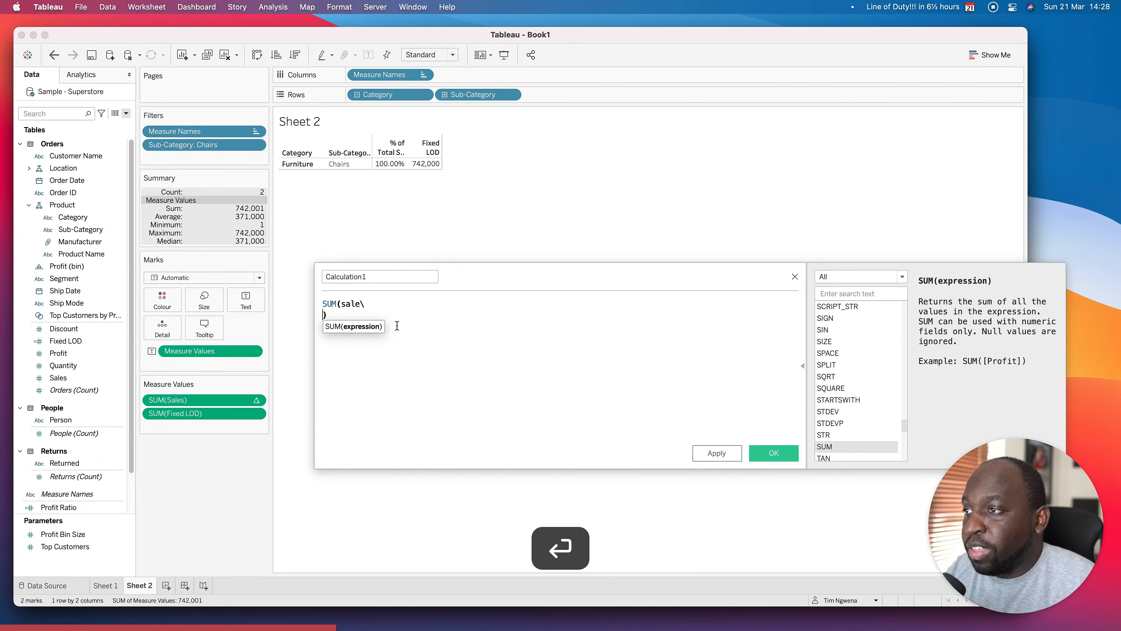
key(BackSpace)
key(BackSpace)
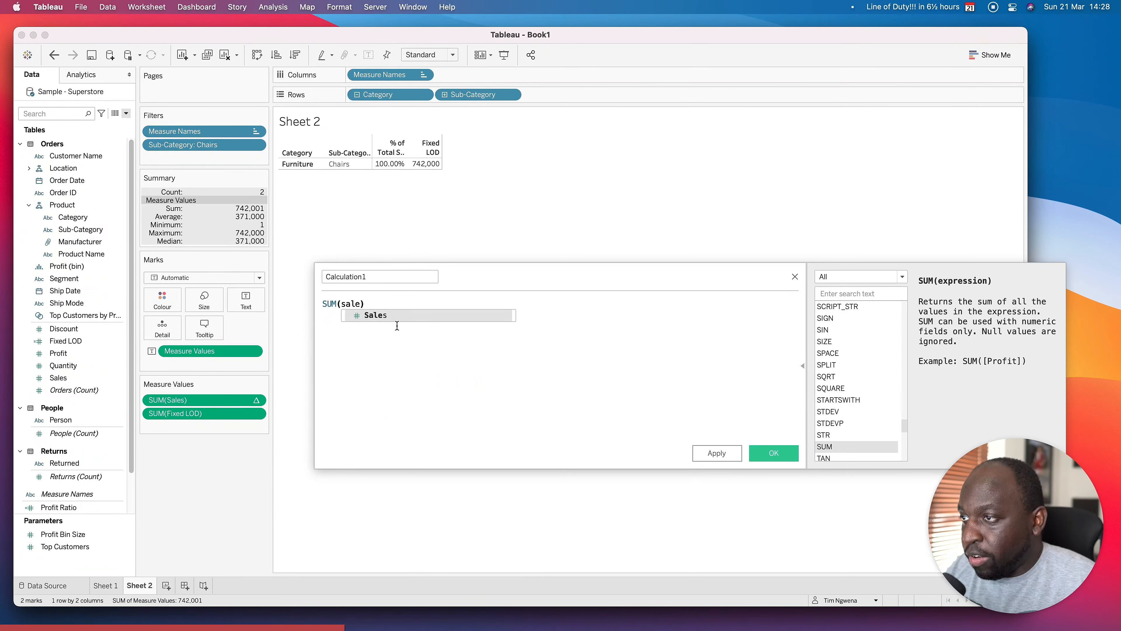
key(Return)
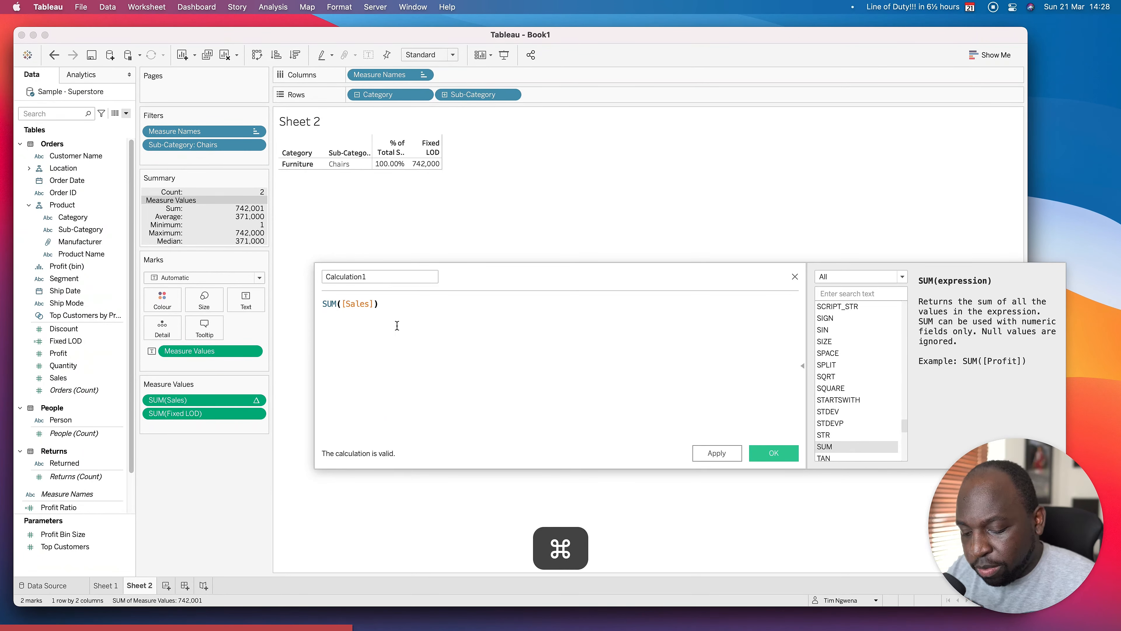
- Enlarge the formula text and extend the formula to SUM([Sales]) / SUM([Fixed LOD])
key(super+equal)
text(/)
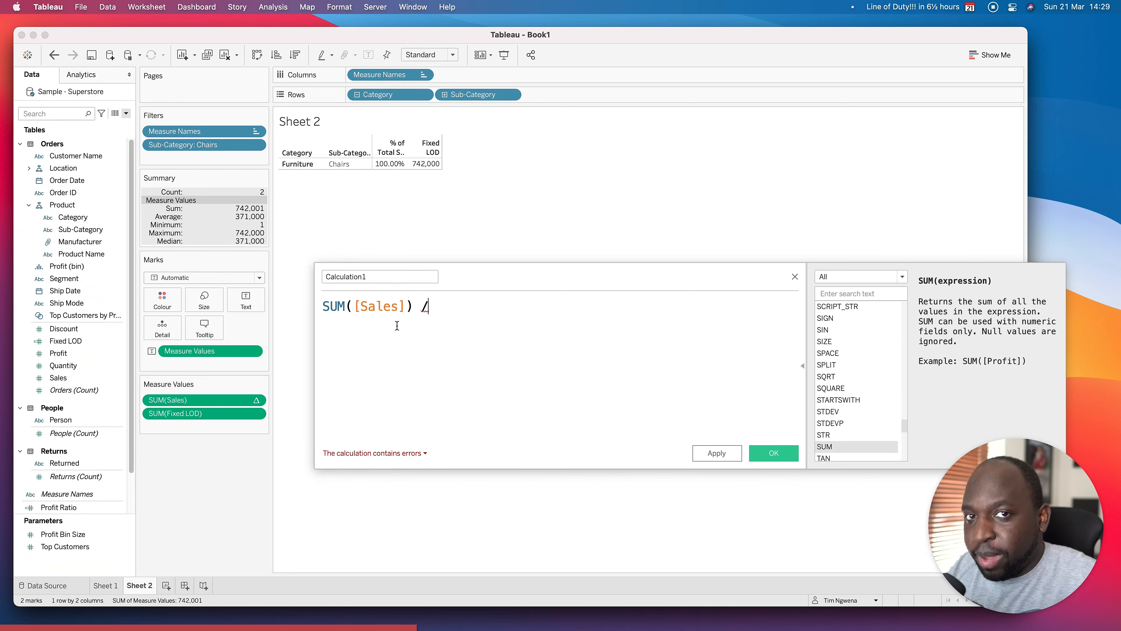
drag(203, 413, 517, 323)
click(427, 306)
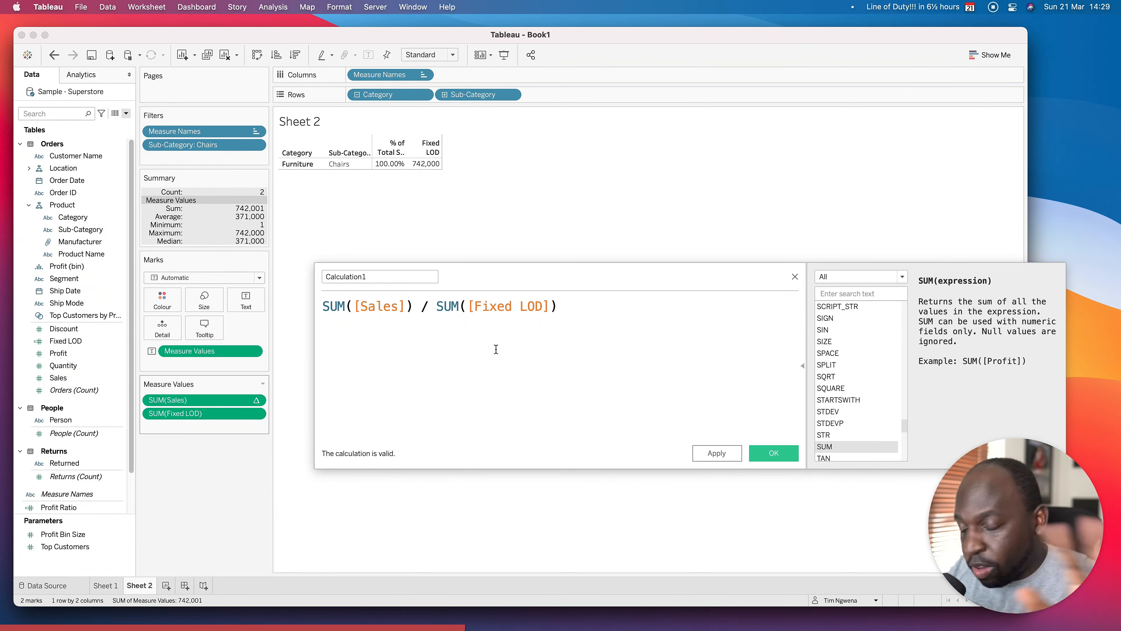
- Show the definition of [Fixed LOD] and draw a pink arrow from the field in the formula to its fixed expression
click(507, 305)
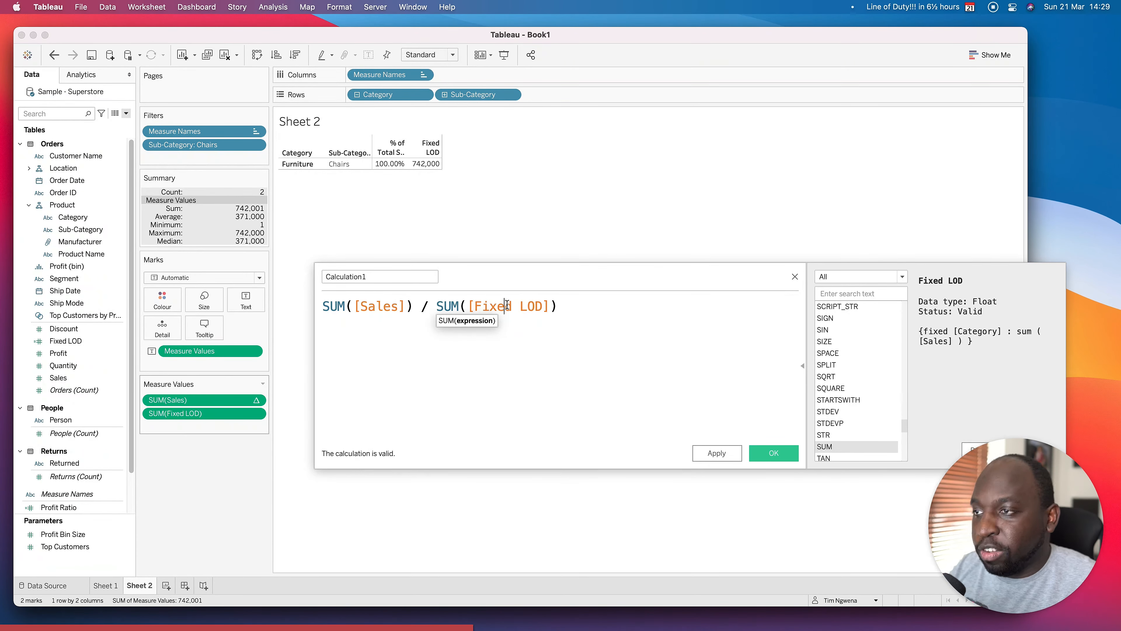
key(ctrl)
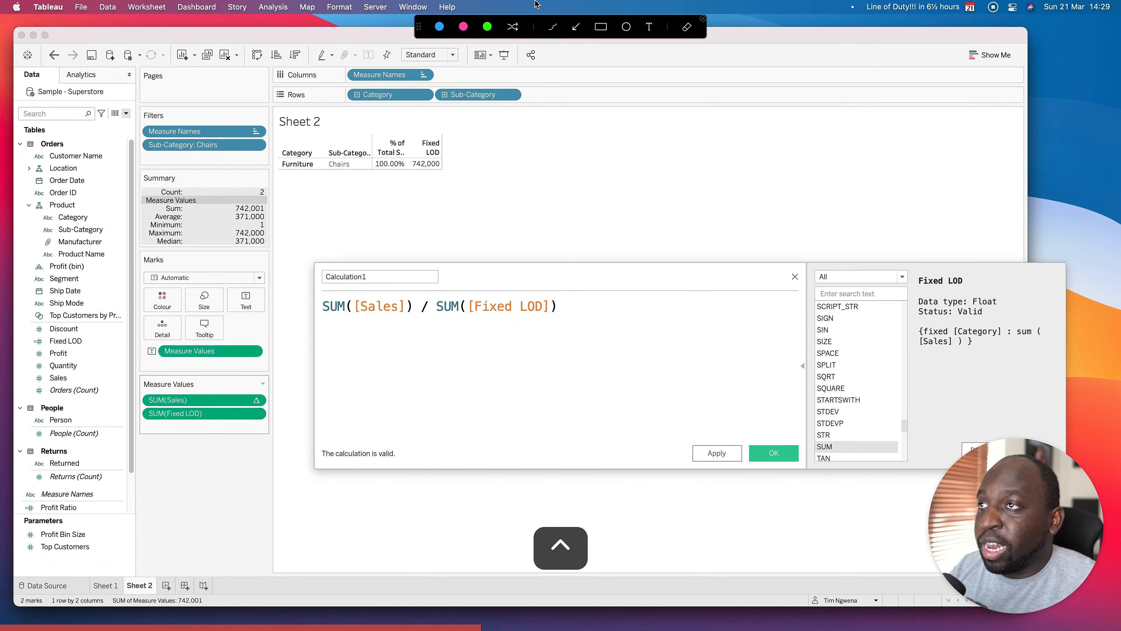
click(576, 28)
drag(524, 317, 911, 332)
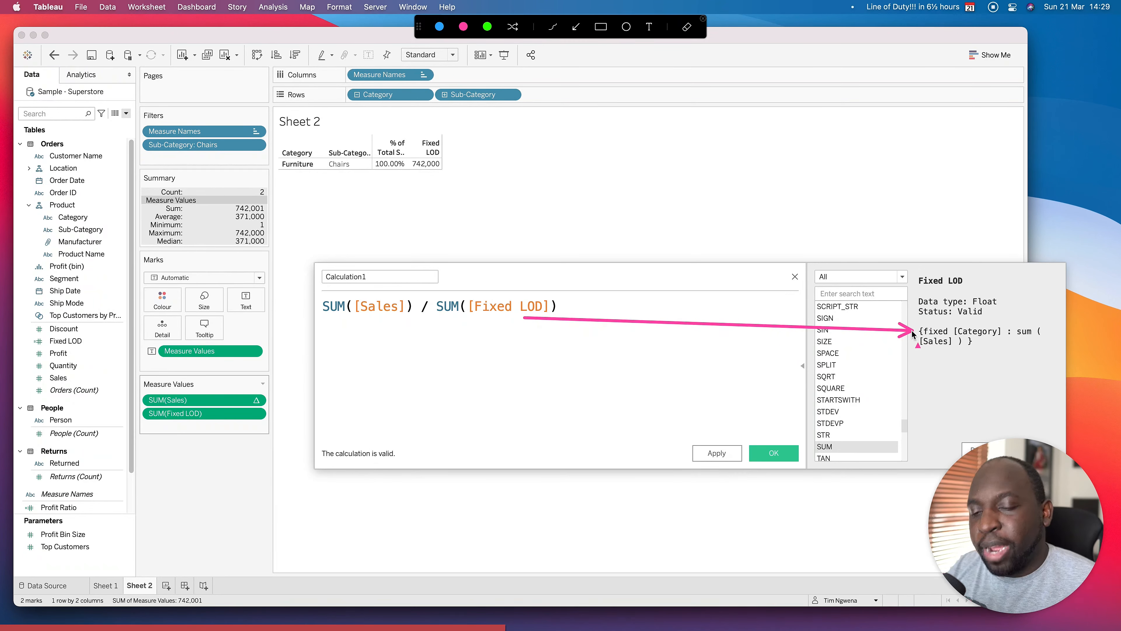
- Clear the drawn arrow, name the calculated field "Viz Lod sum sales / Category Sum sales", and apply it
key(super+a)
key(Escape)
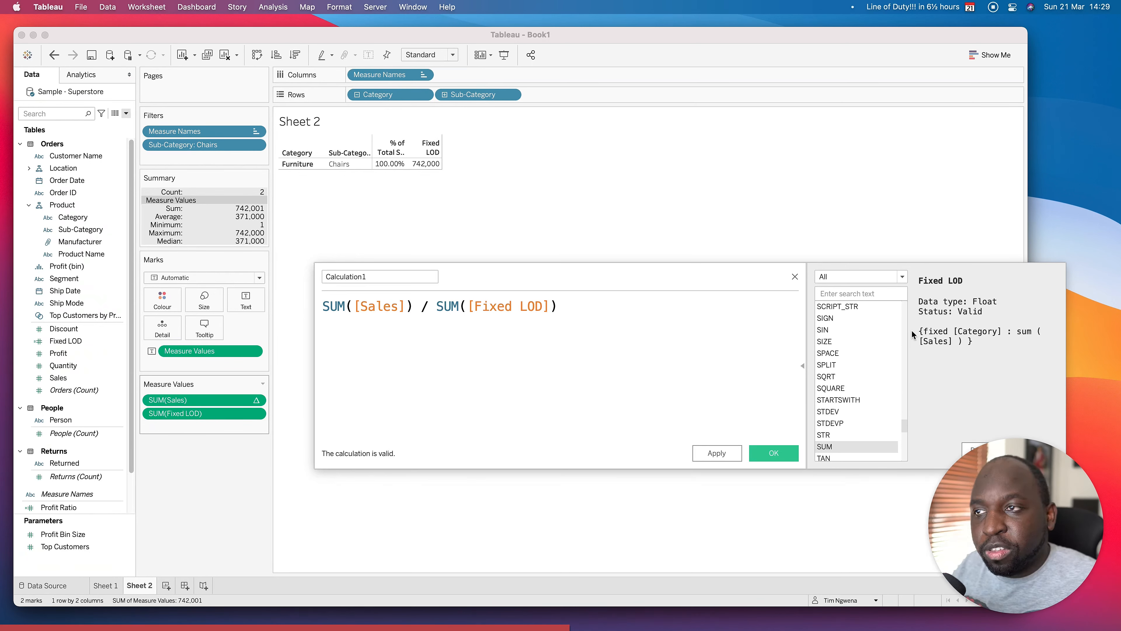
click(372, 276)
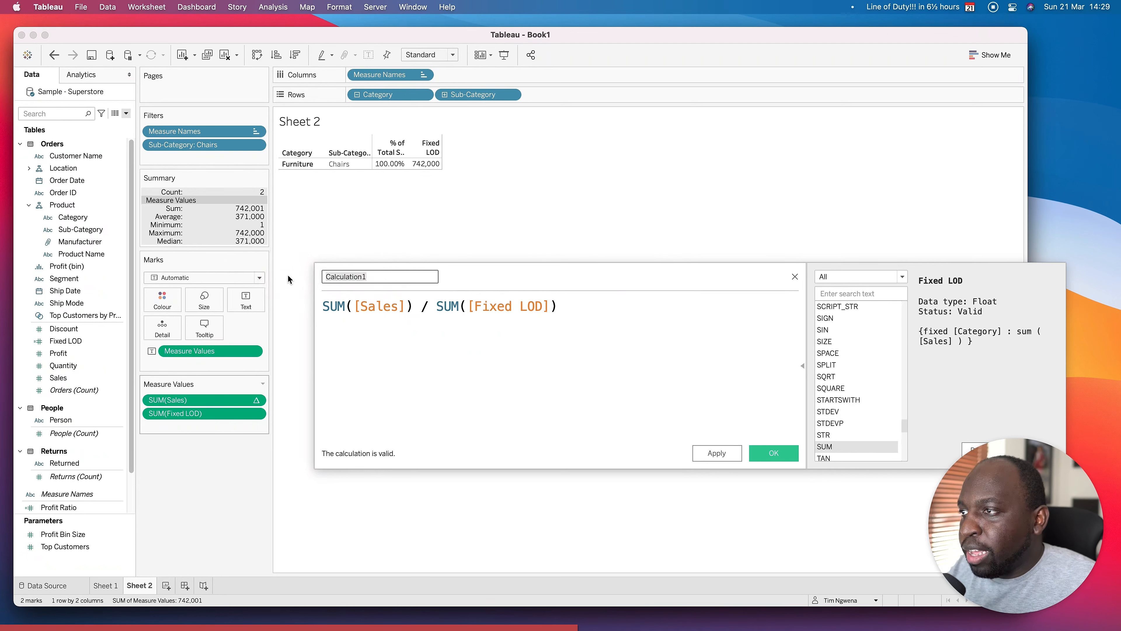
key(BackSpace)
key(shift)
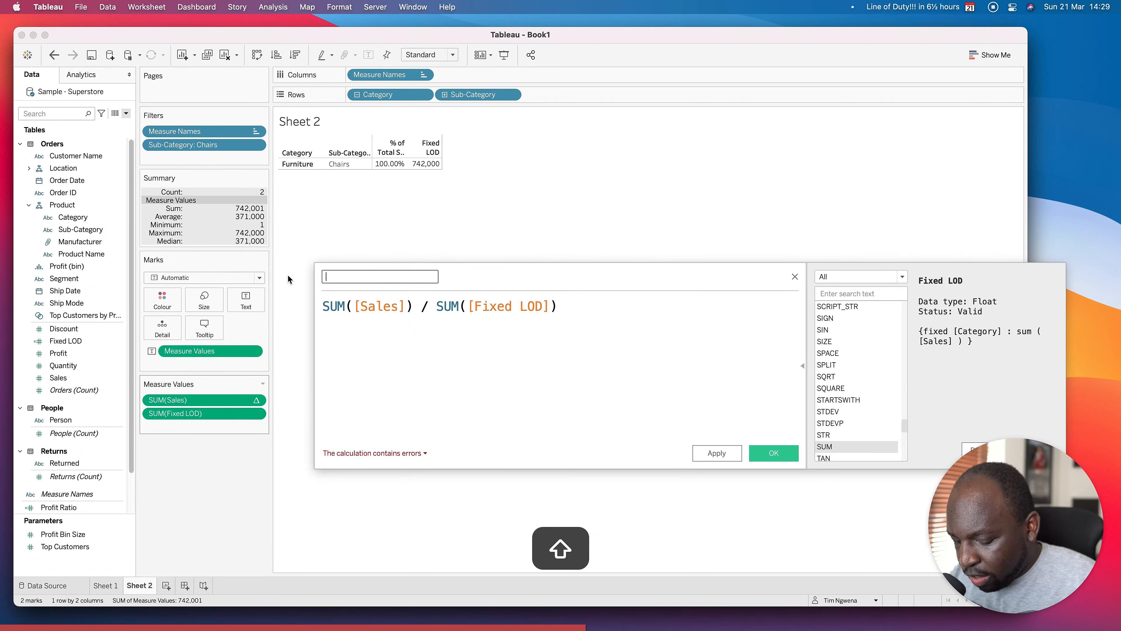
text(Viz )
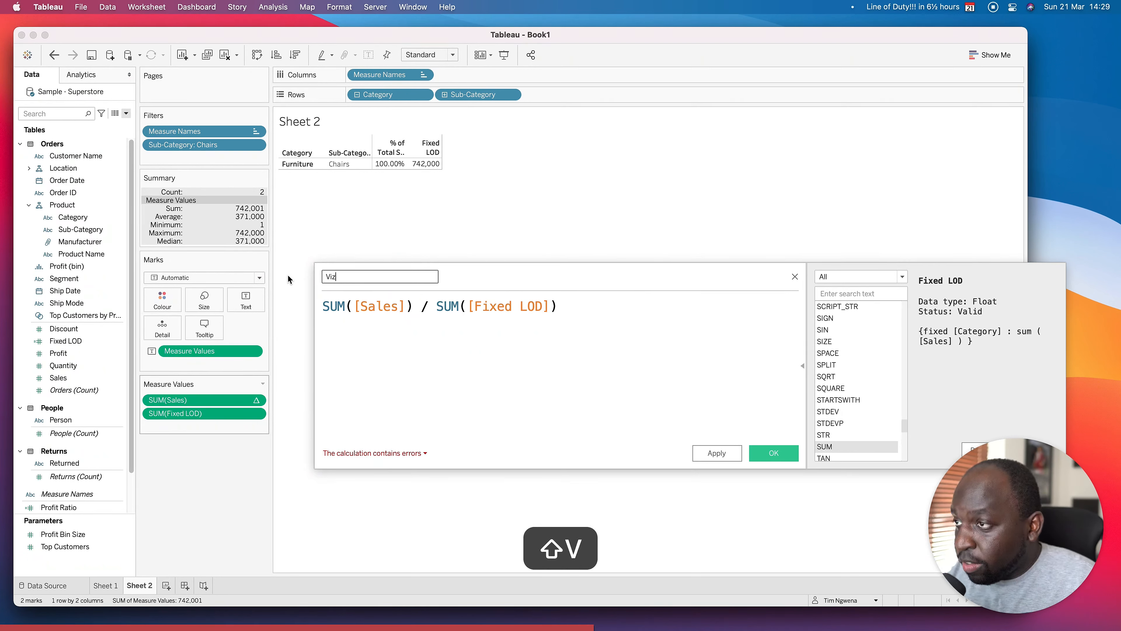
text(Lod s)
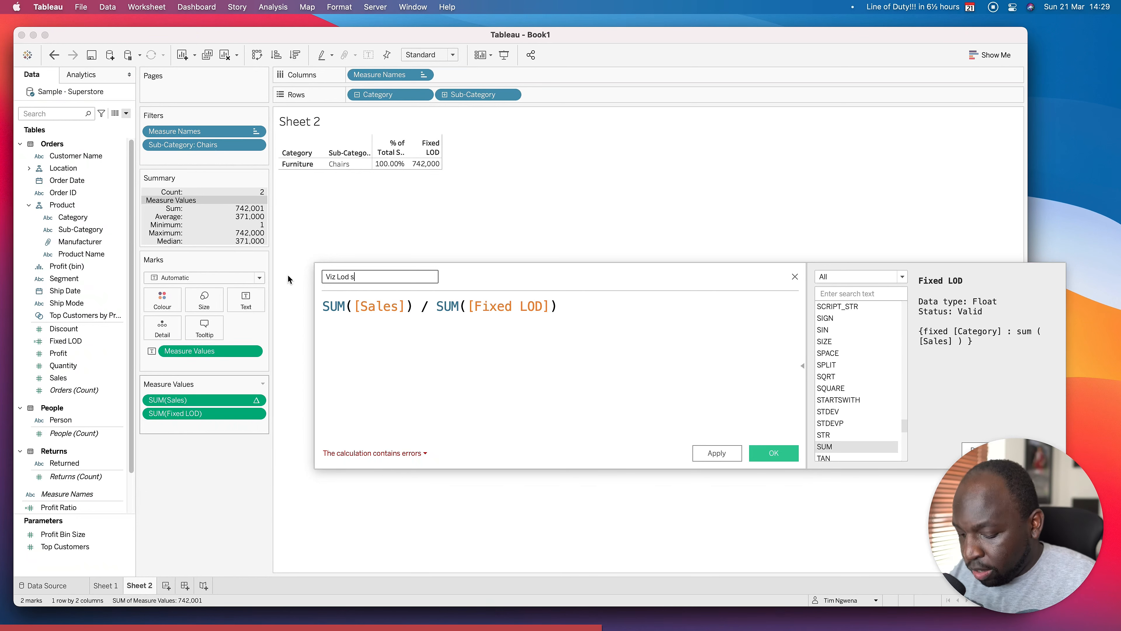
text(um sales / )
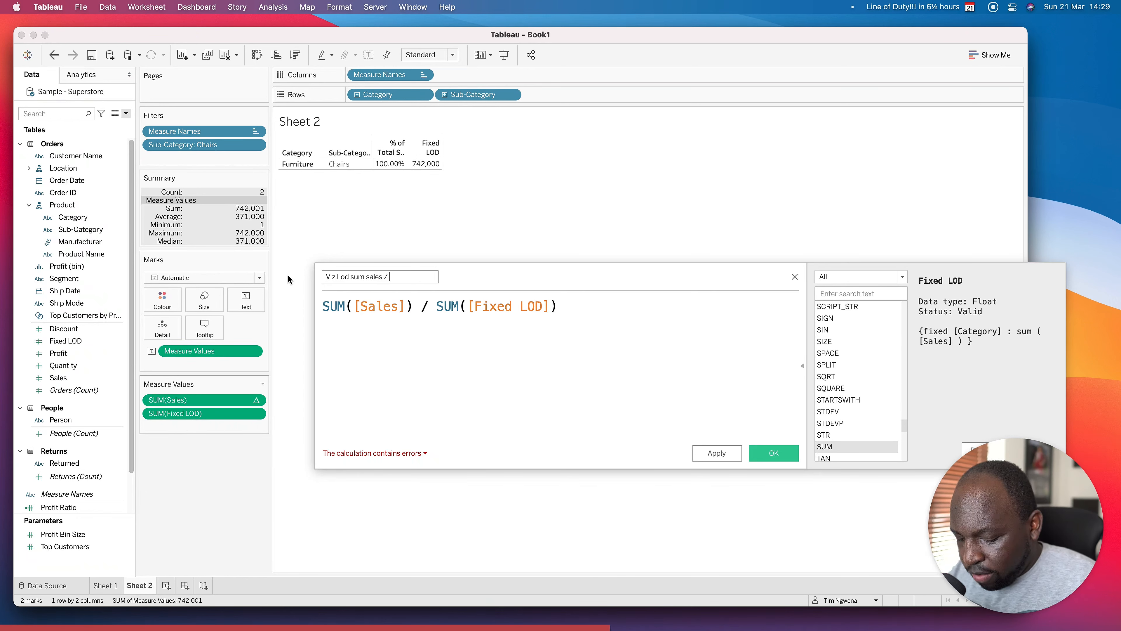
text(Category )
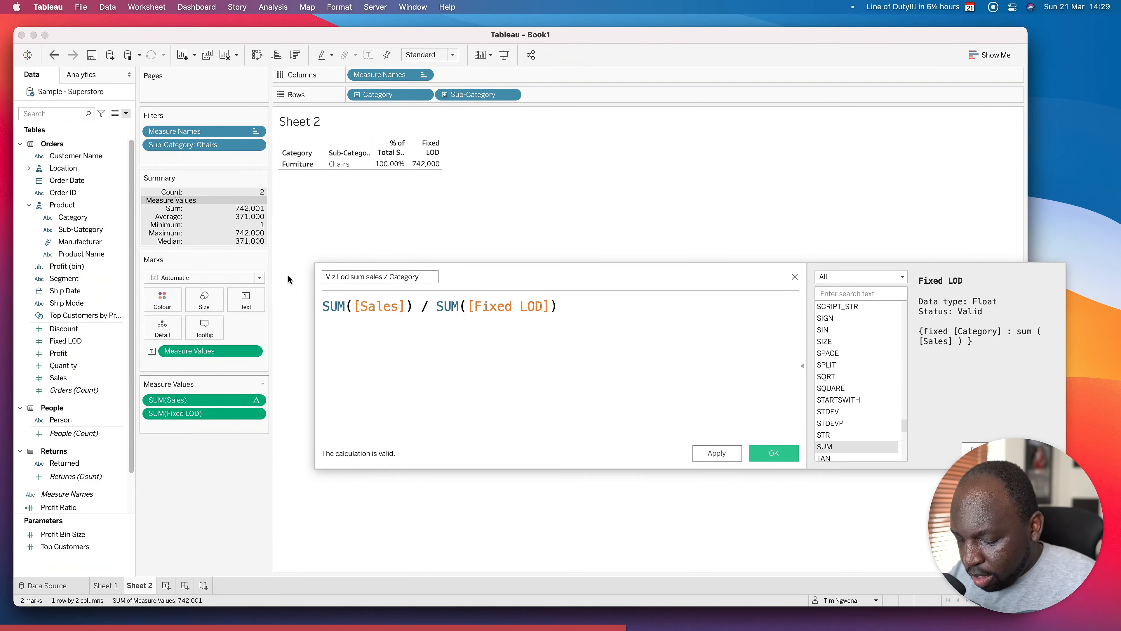
text(Sum sales)
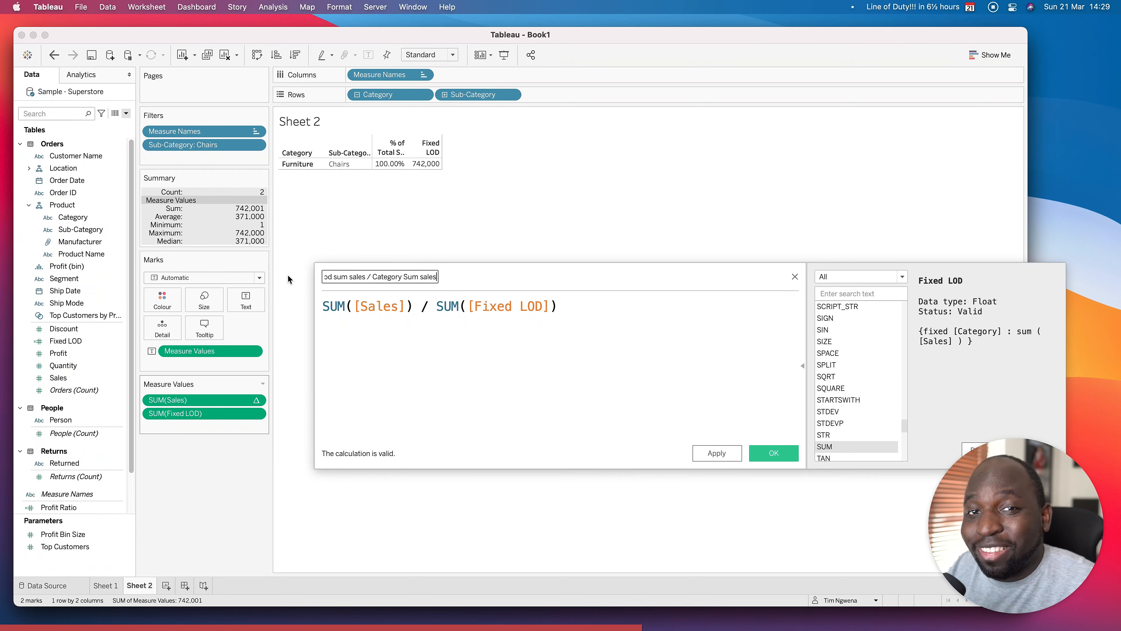
click(716, 452)
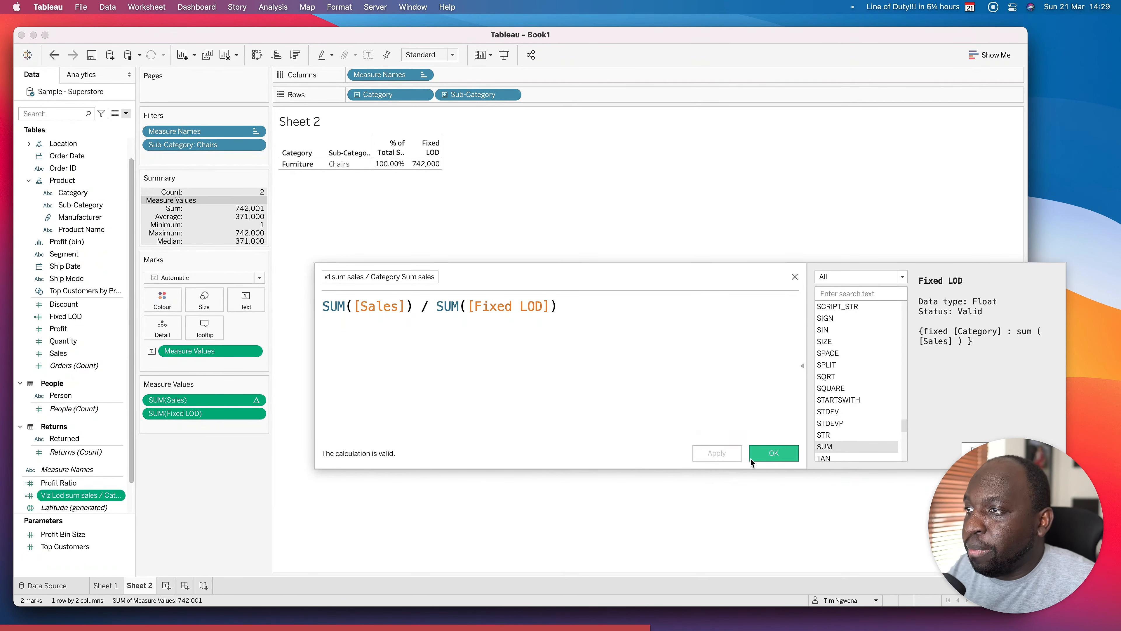
- Draw a pink arrow from below the table to the new calculated field in the field list, and clear the drawing
key(ctrl+a)
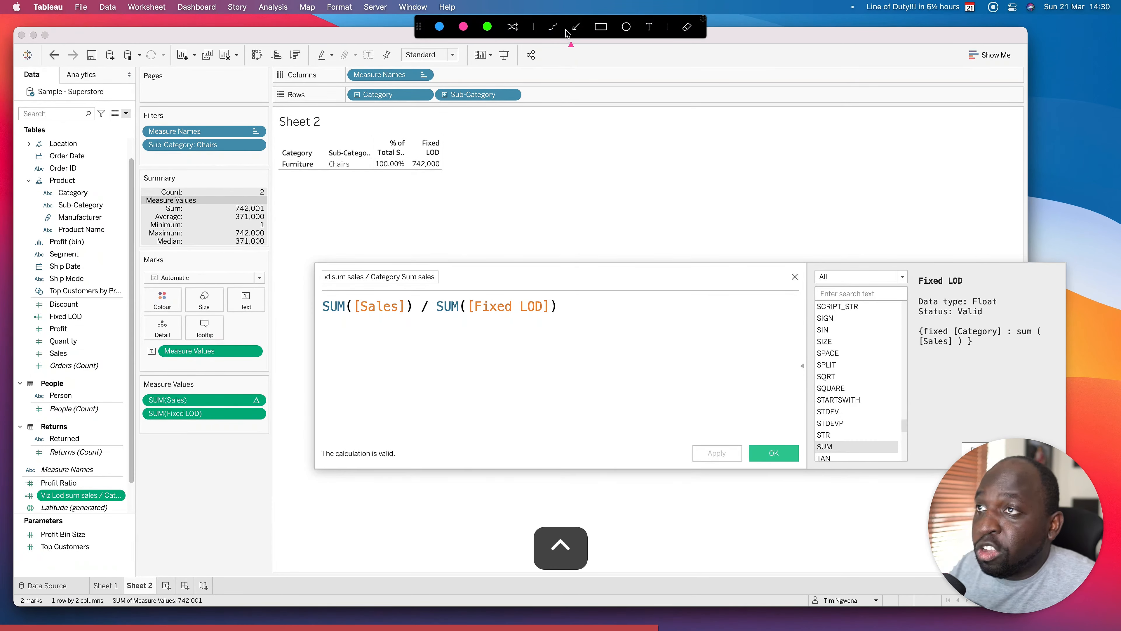
click(576, 27)
mouse_move(431, 193)
mouse_down()
mouse_move(203, 340)
mouse_move(92, 494)
mouse_up()
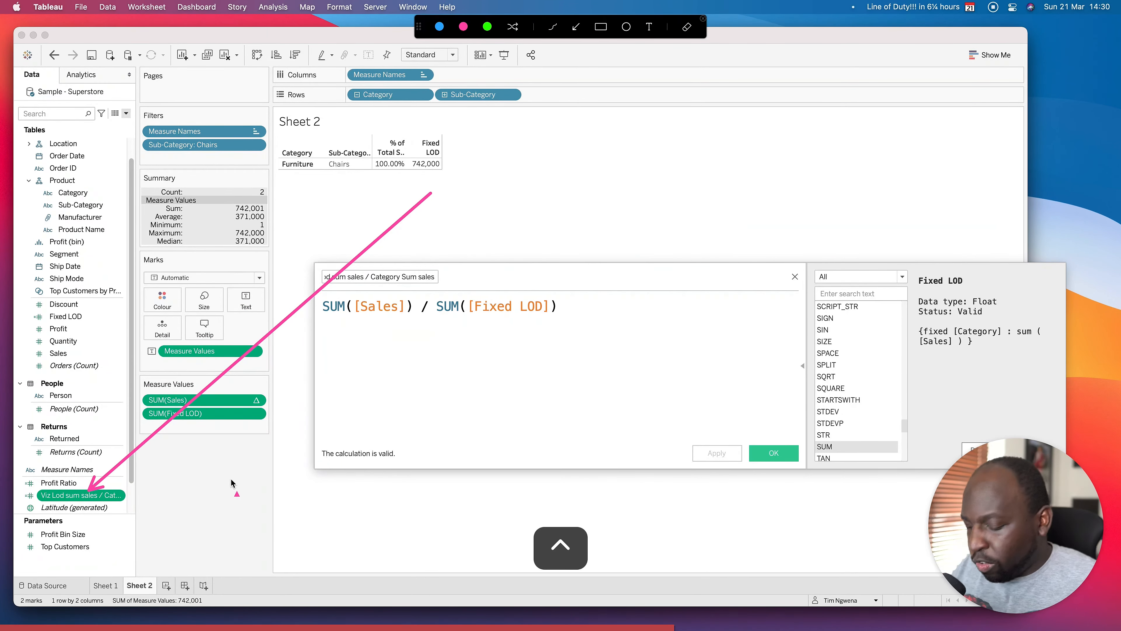
key(ctrl+a)
- Save the calculation and add Viz Lod sum sales / Category Sum sales to the table as another measure column
click(773, 453)
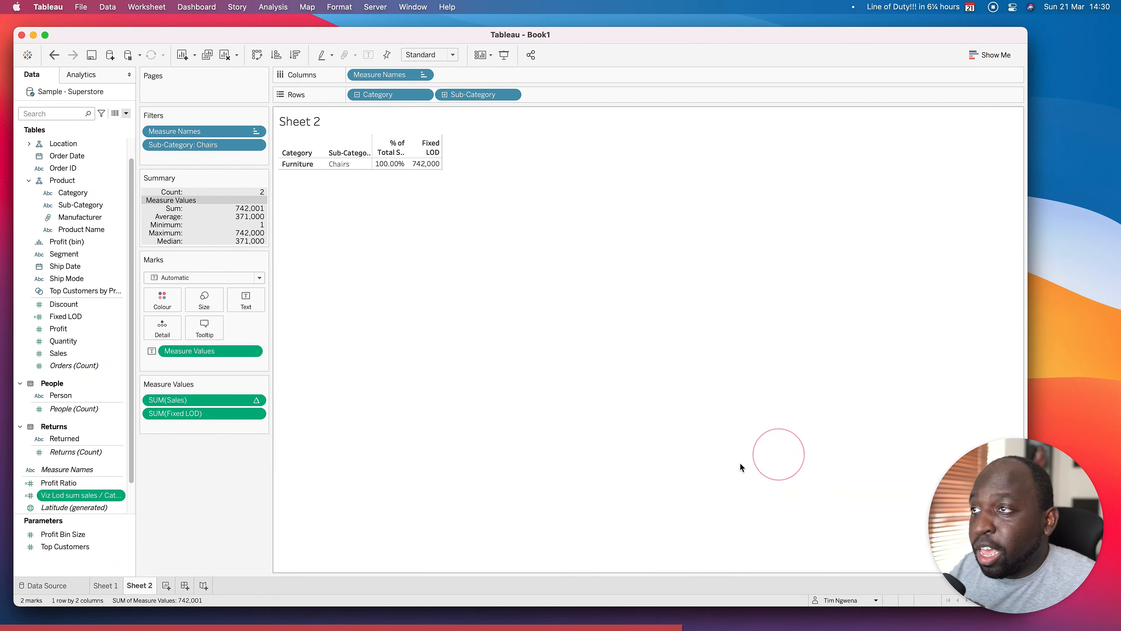
click(94, 497)
drag(93, 496, 424, 166)
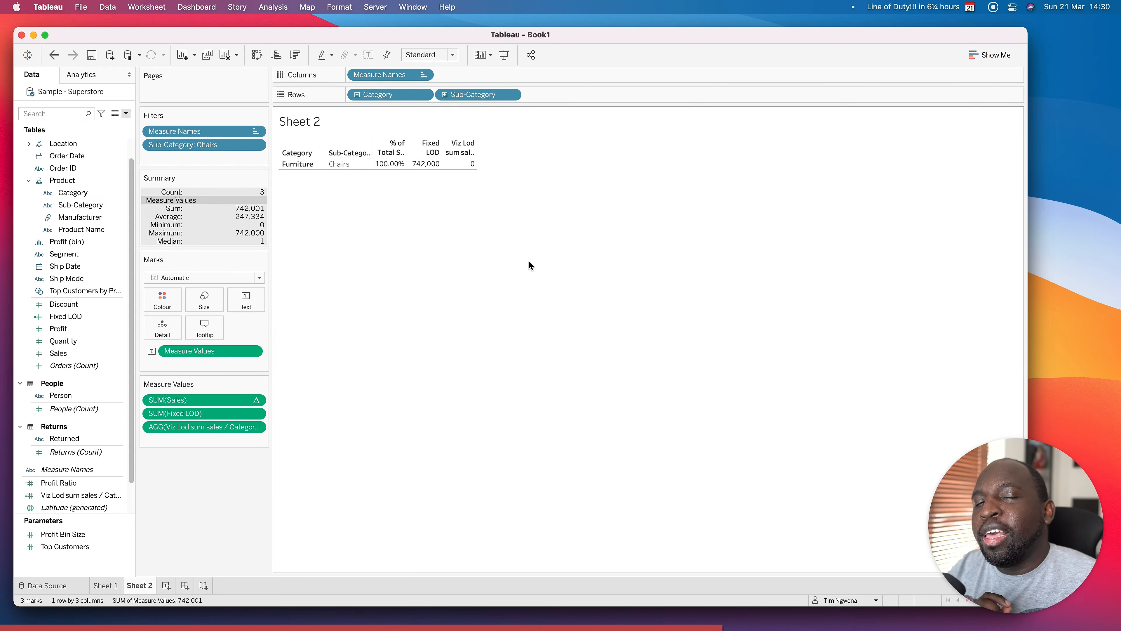
- Review the formula of Viz Lod sum sales / Category Sum sales in its editor, and close the editor
click(66, 496)
right_click(66, 495)
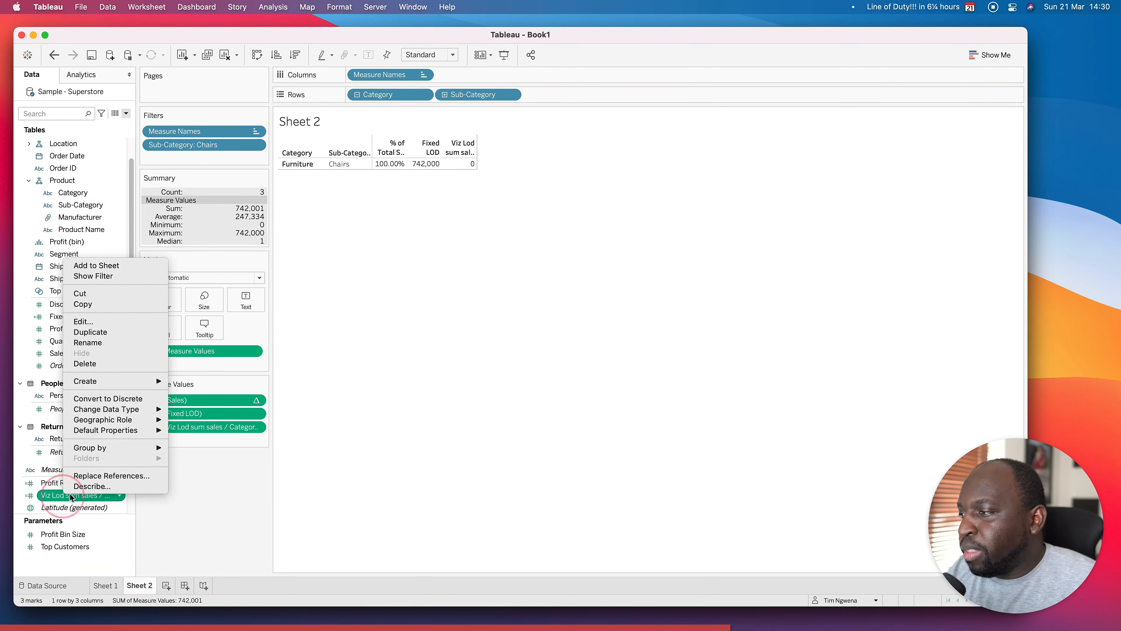
click(106, 322)
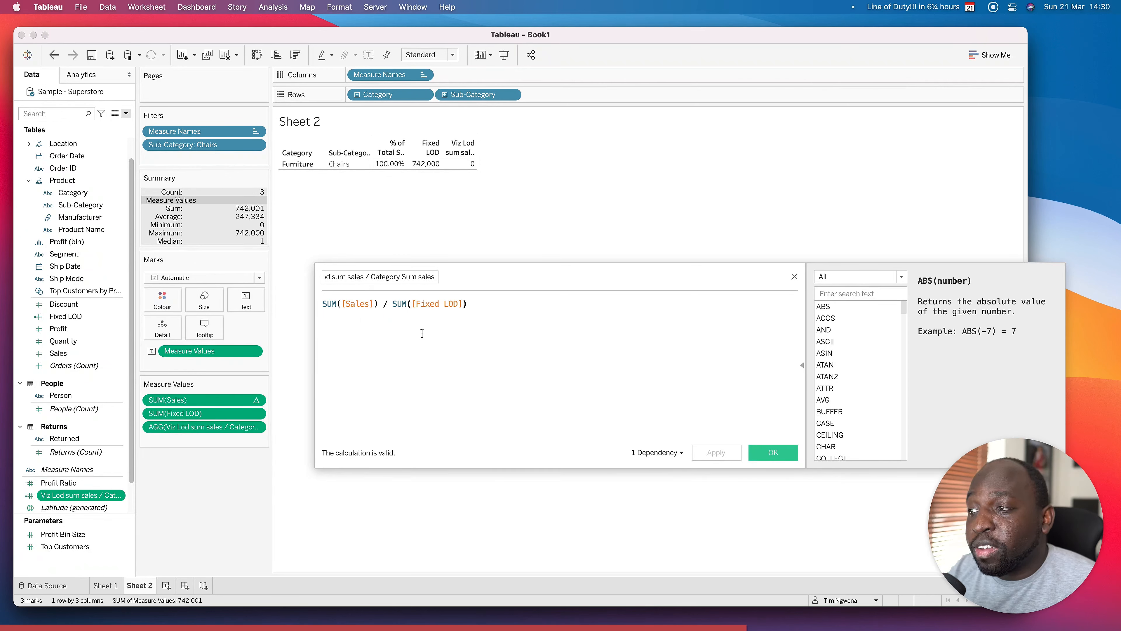
click(795, 277)
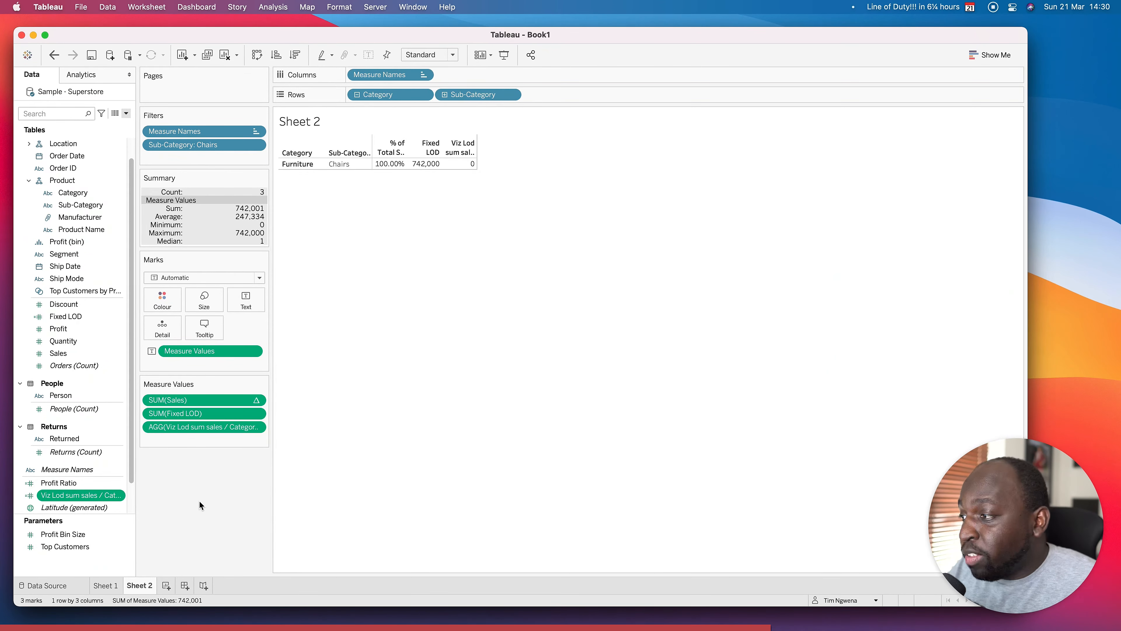
- Set the default number format of Viz Lod sum sales / Category Sum sales to Percentage with 1 decimal place
right_click(93, 495)
mouse_move(176, 430)
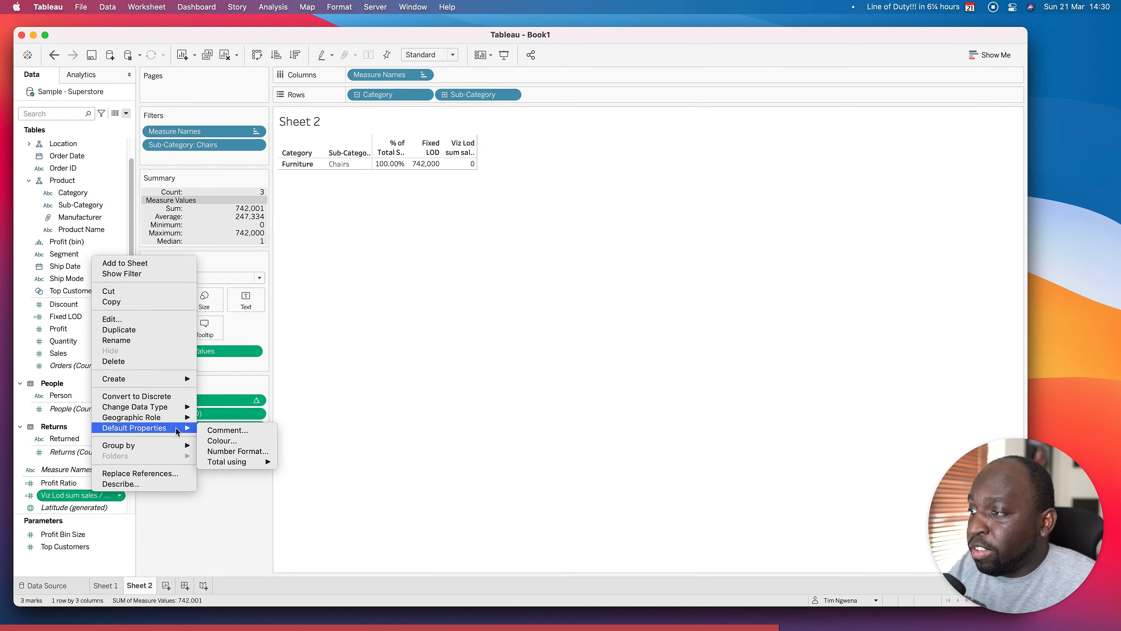
click(241, 450)
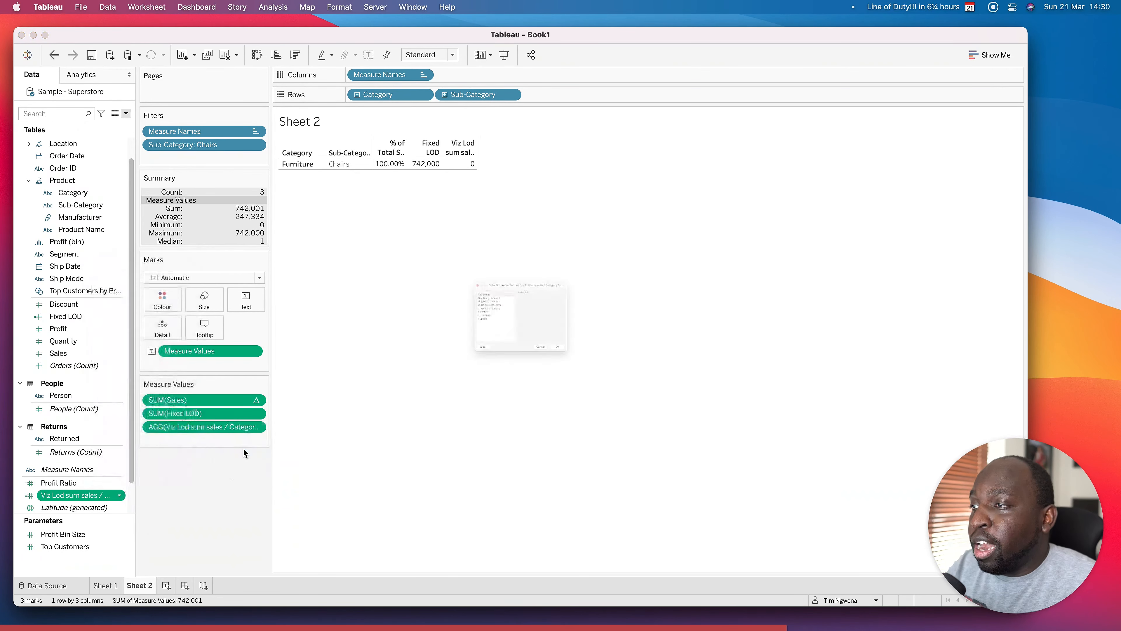
click(435, 311)
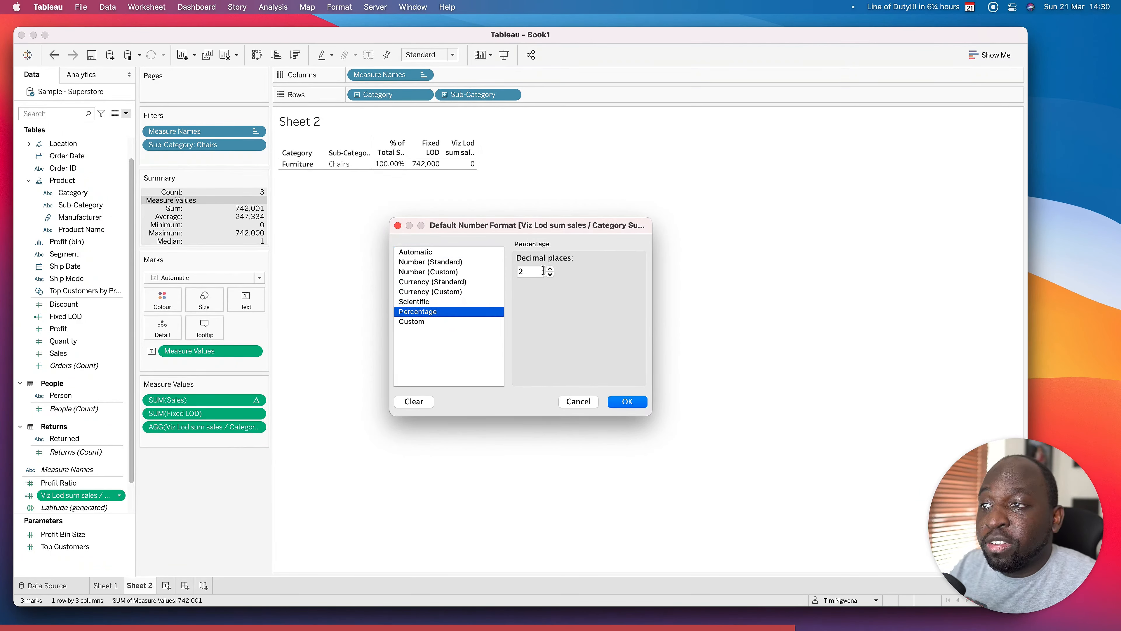
click(551, 274)
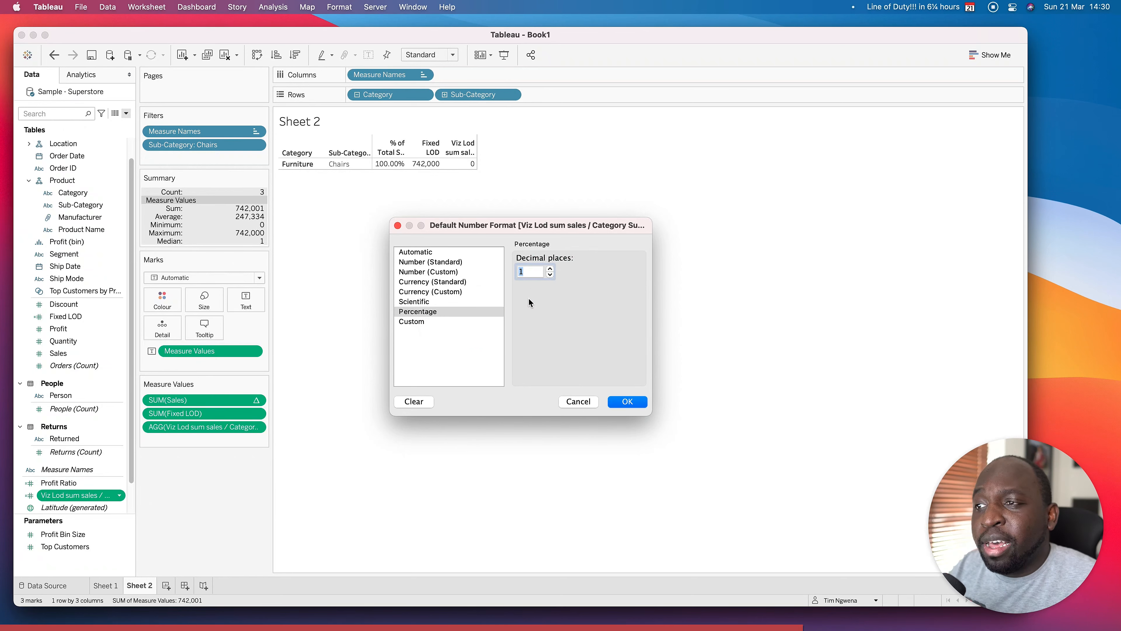
click(638, 402)
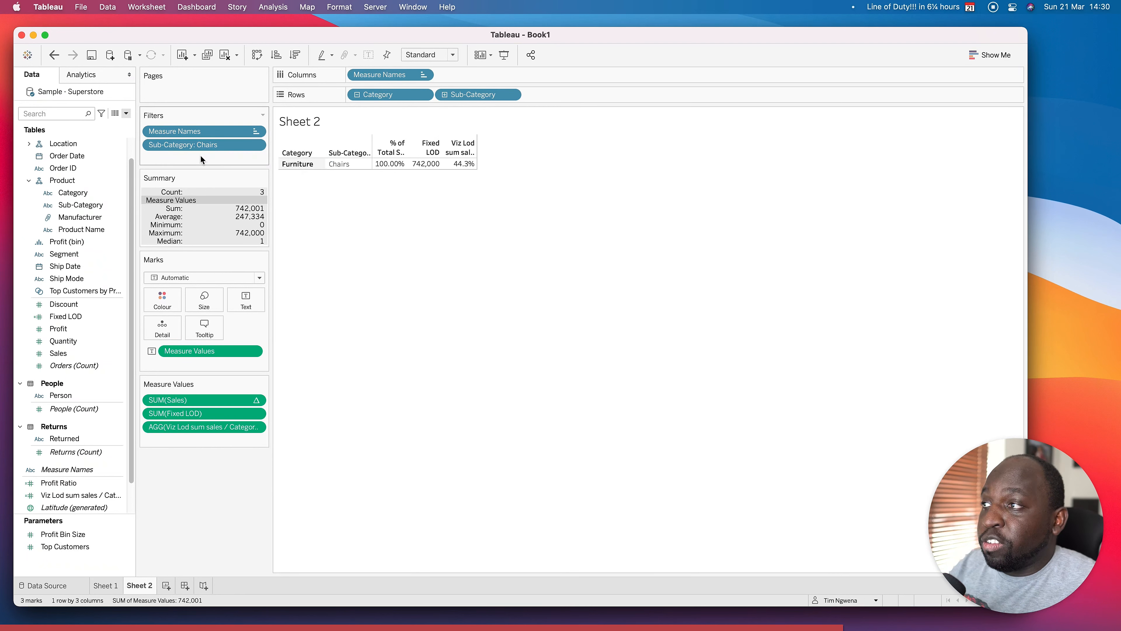
- Remove the Sub-Category filter for Chairs from the sheet
mouse_move(461, 170)
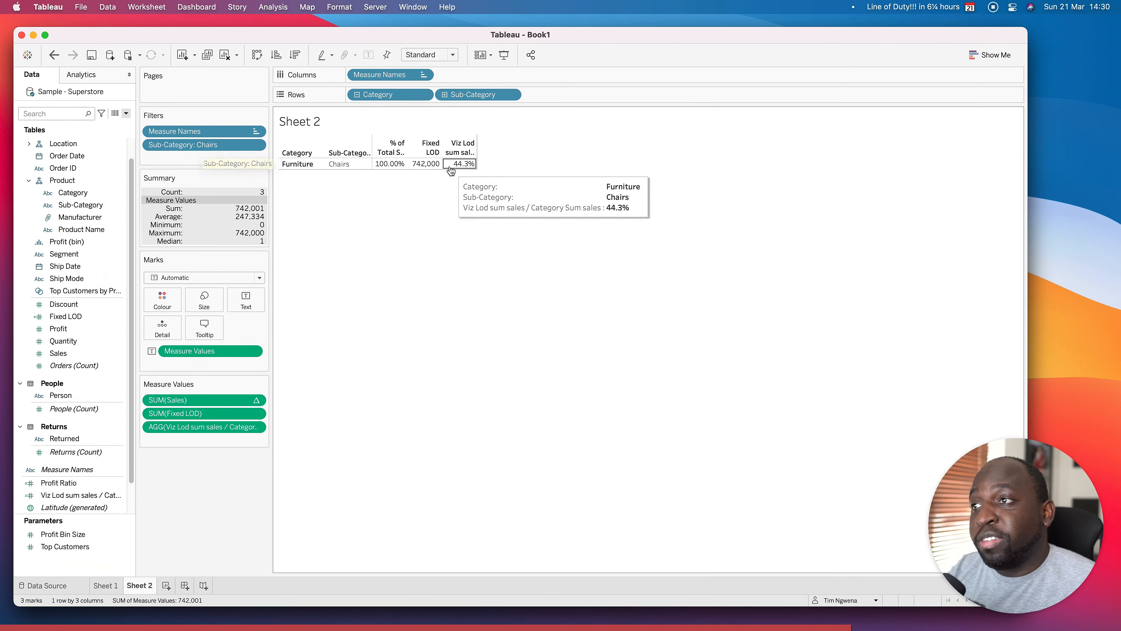
mouse_move(394, 170)
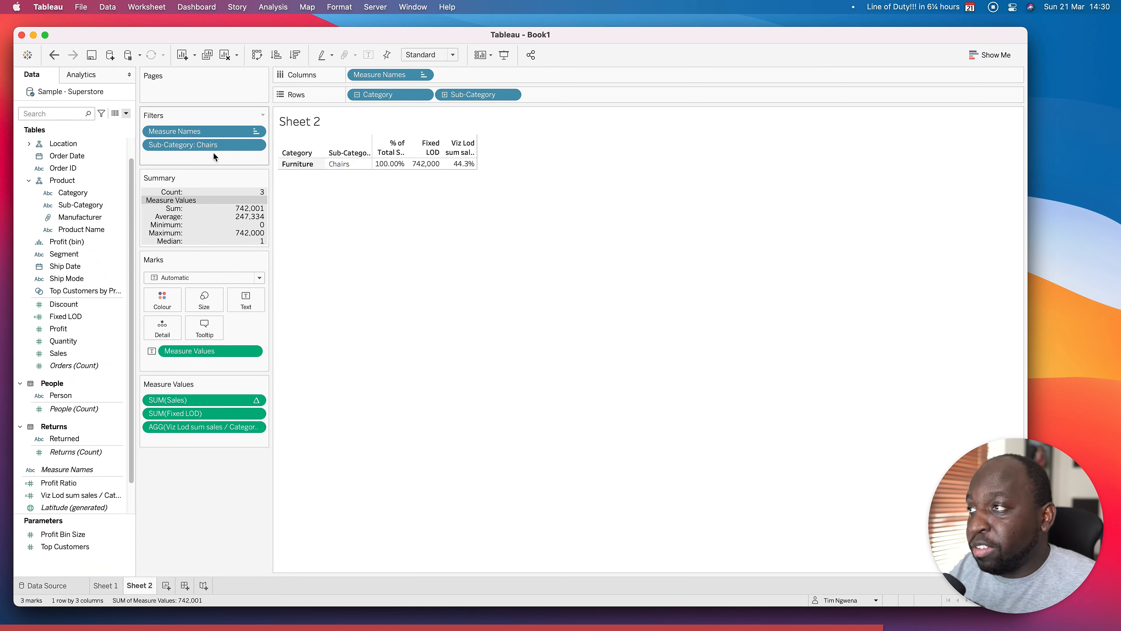
drag(213, 148, 213, 480)
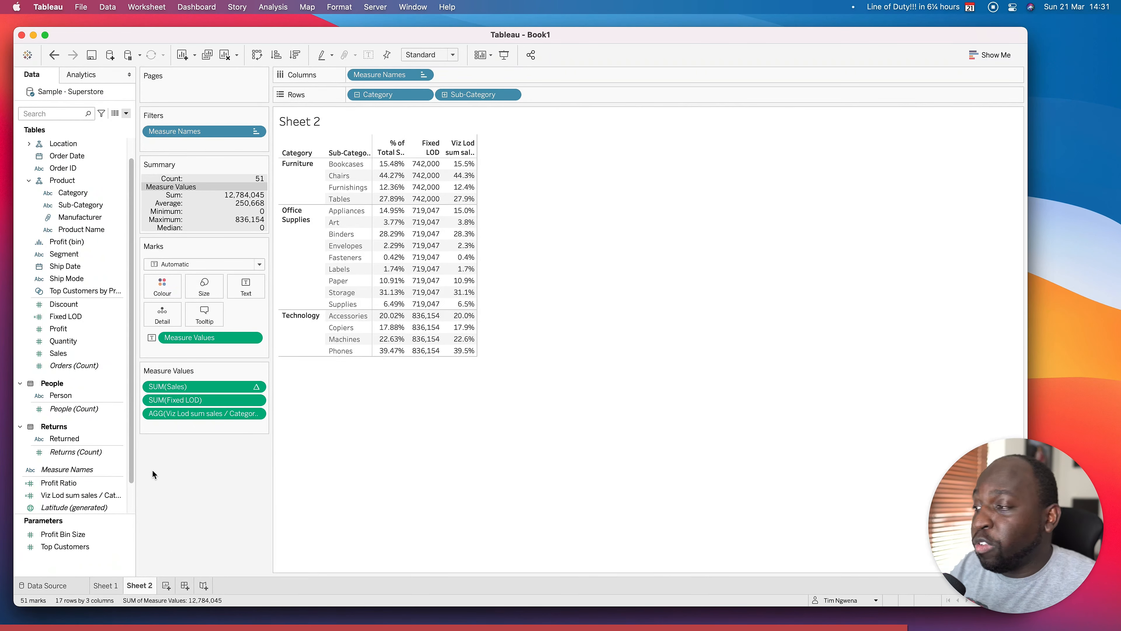
- Increase the default percentage format of Viz Lod sum sales / Category Sum sales to 2 decimal places
right_click(78, 495)
mouse_move(132, 429)
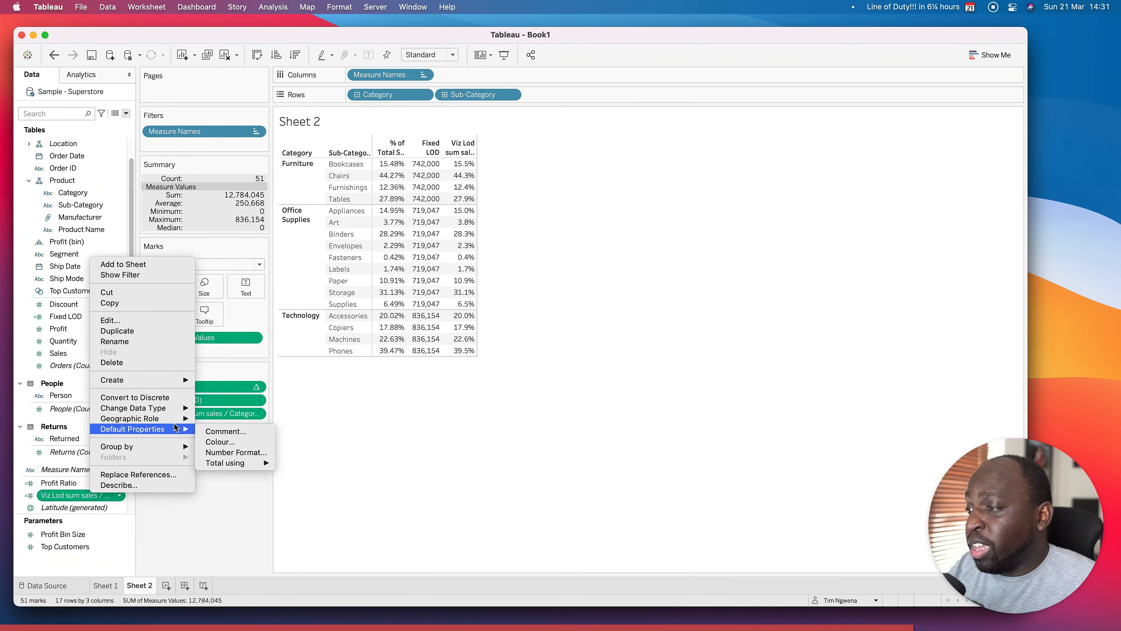
click(254, 451)
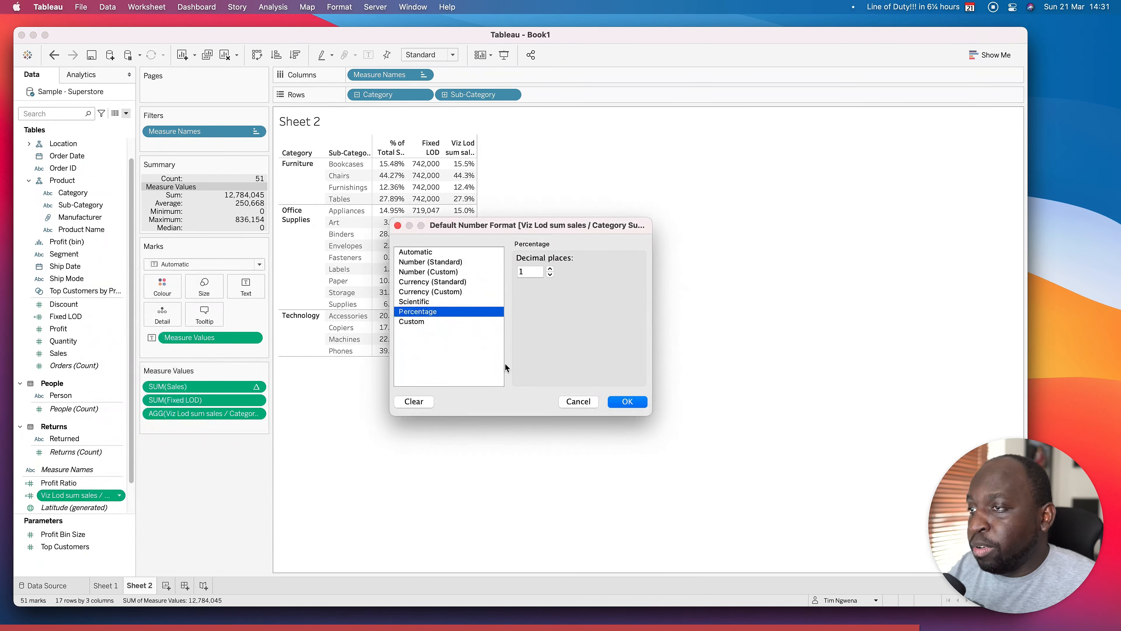
click(550, 268)
click(627, 402)
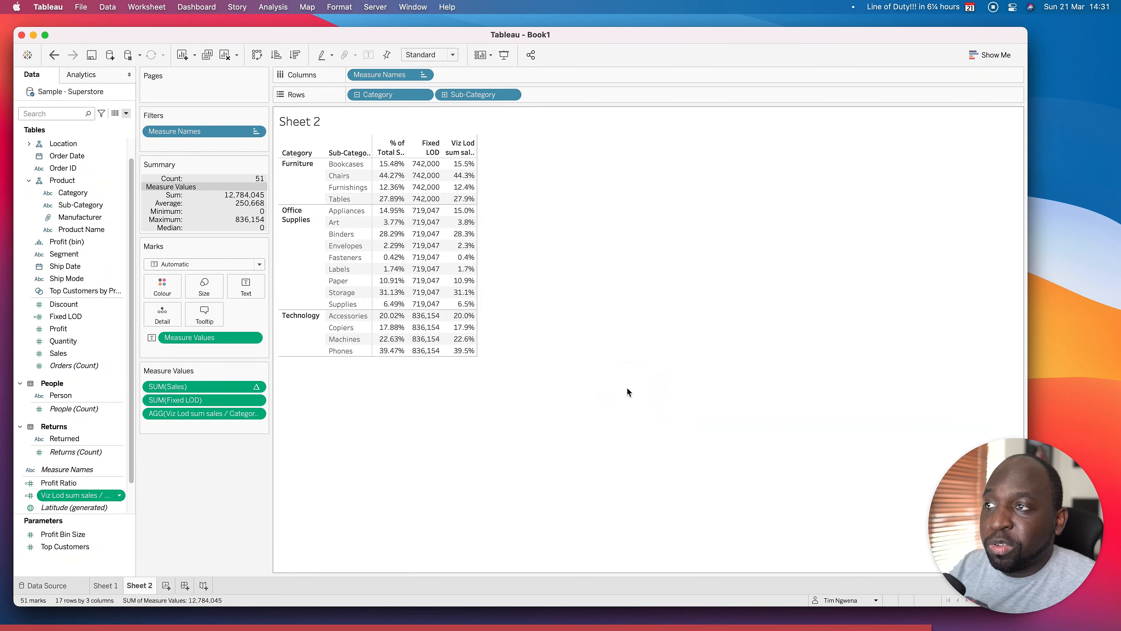
mouse_move(460, 181)
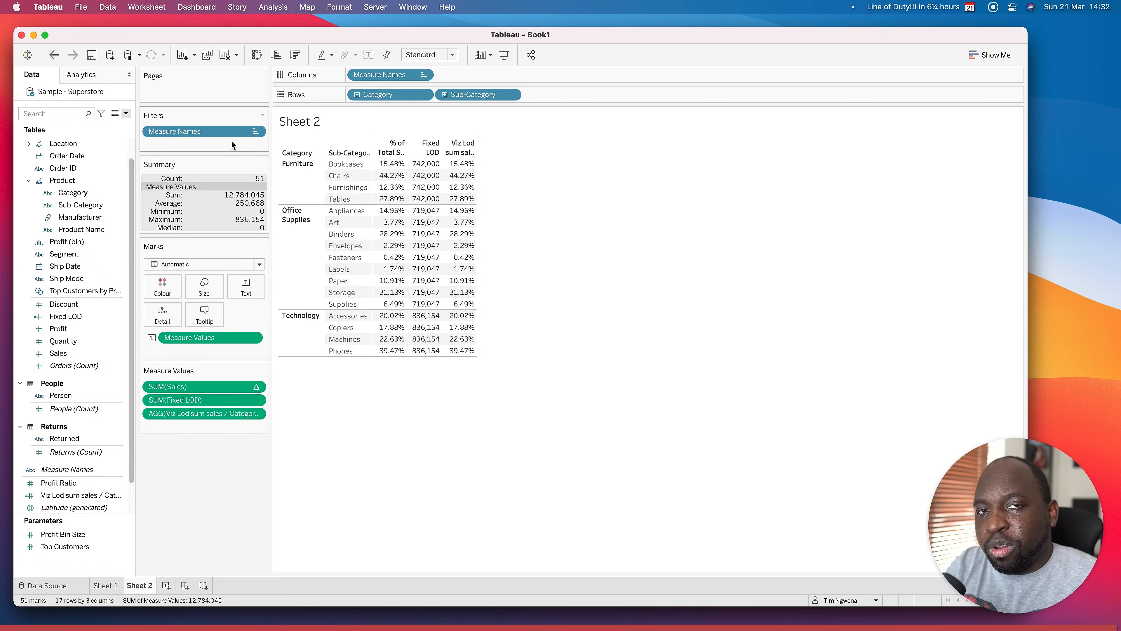
- Create a new worksheet with Order ID on Rows, and slightly widen the field list
click(170, 588)
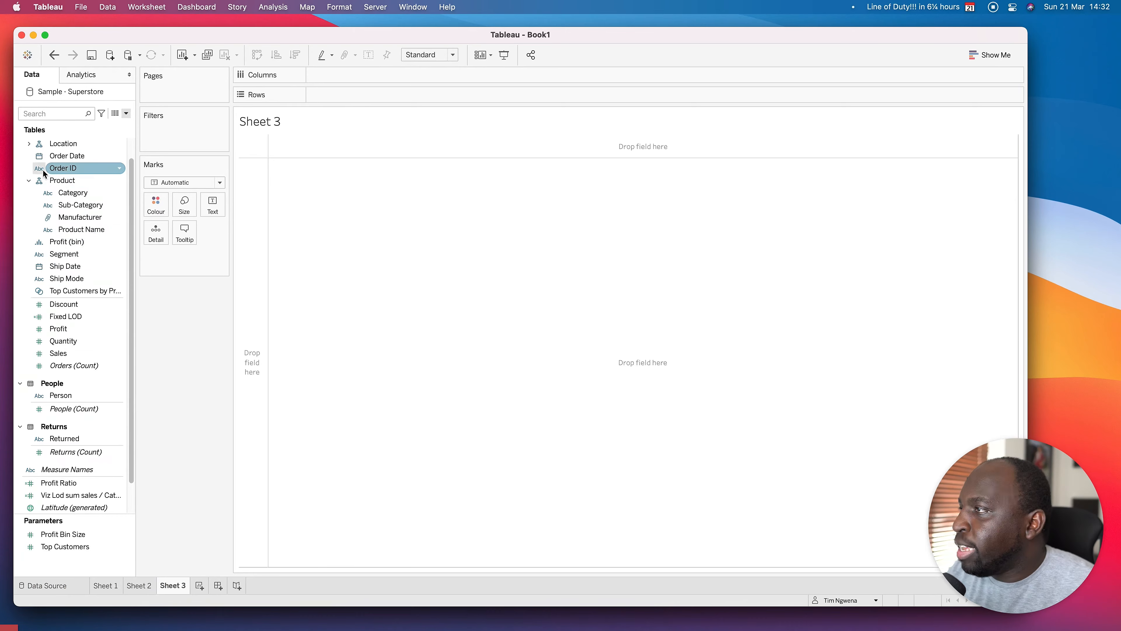
drag(66, 168, 331, 98)
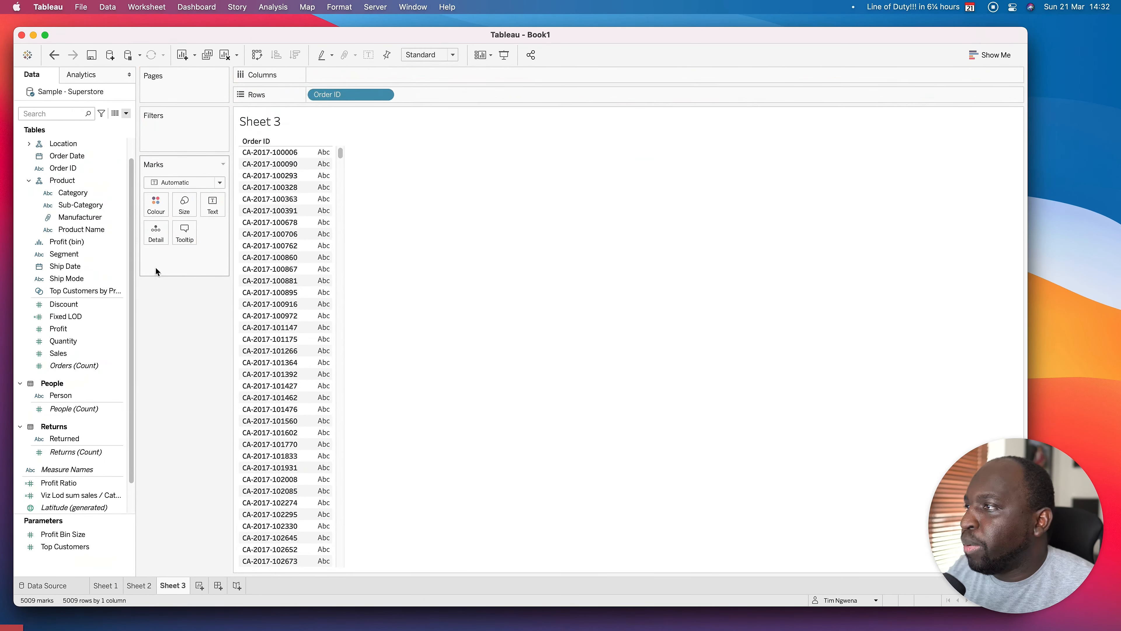
click(96, 230)
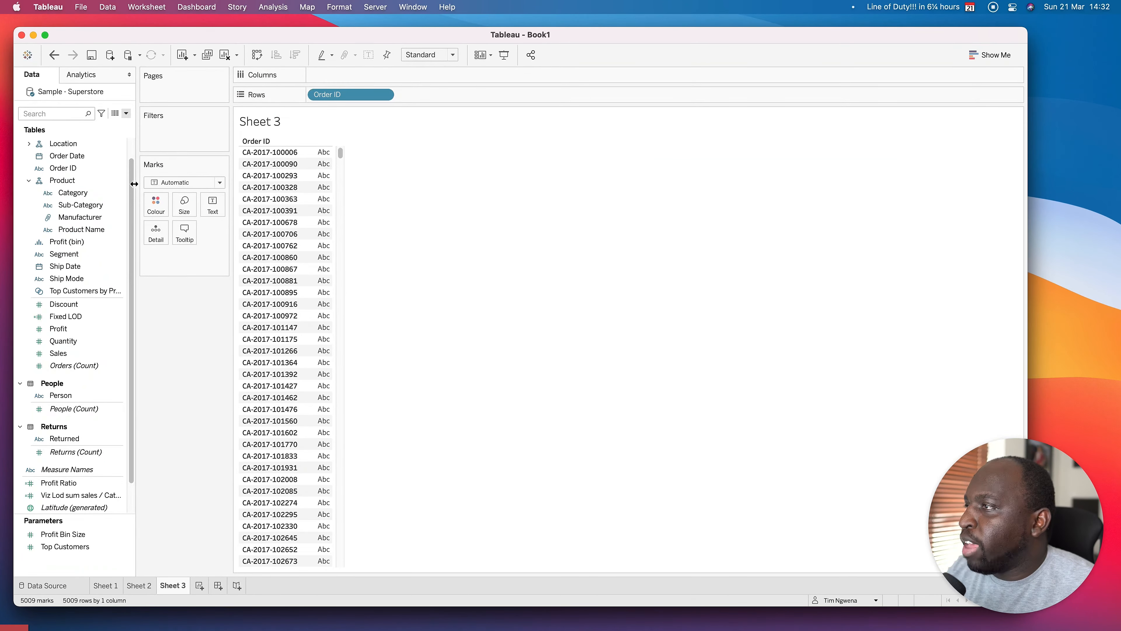
drag(134, 185, 145, 185)
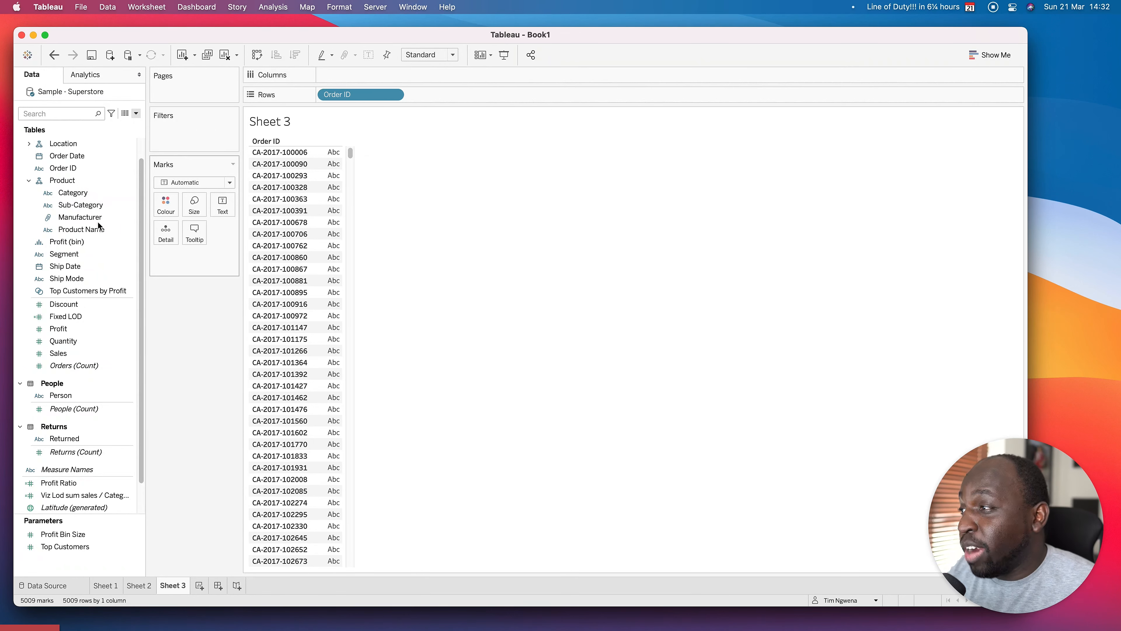
- Add all members of Product Name to Rows after Order ID, and show Orders (Count) as the table's values
drag(102, 228, 443, 98)
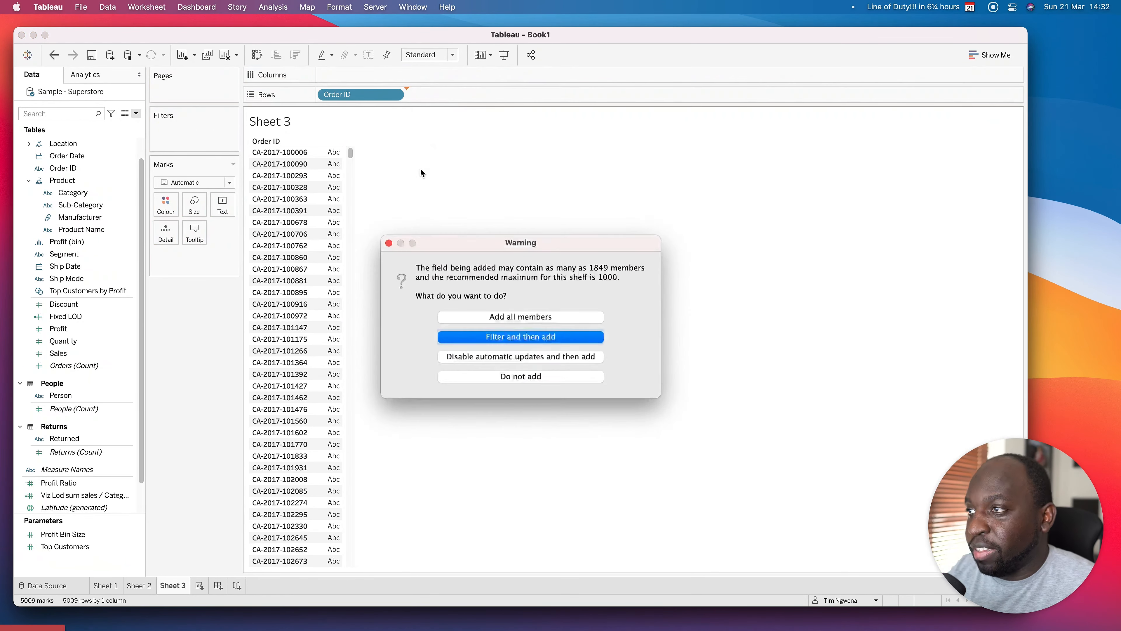
click(534, 318)
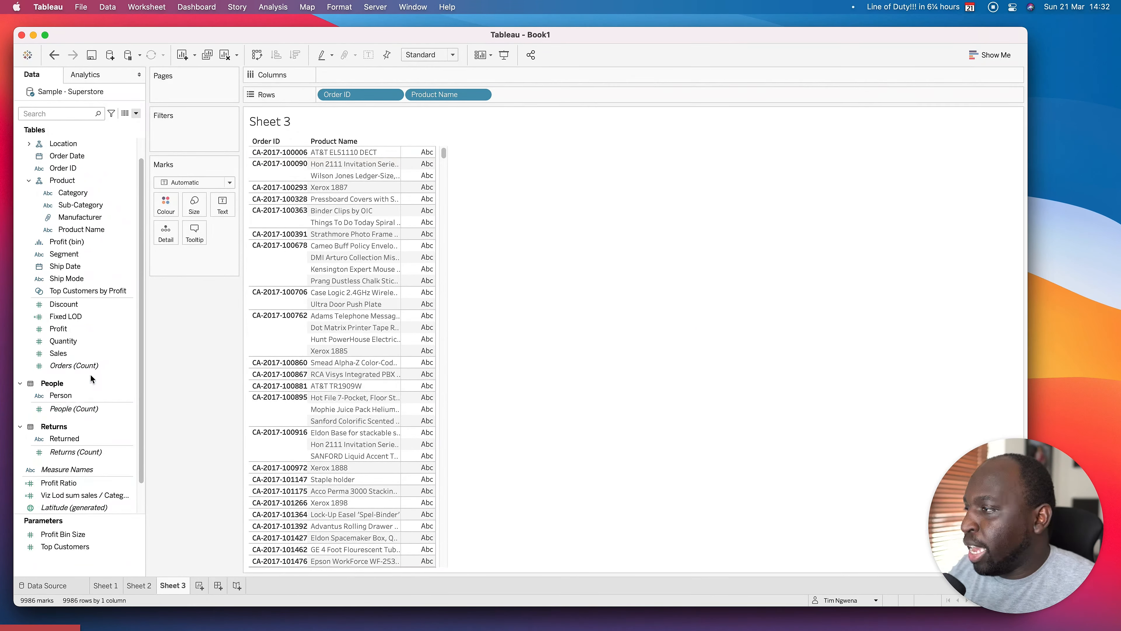
drag(88, 366, 437, 237)
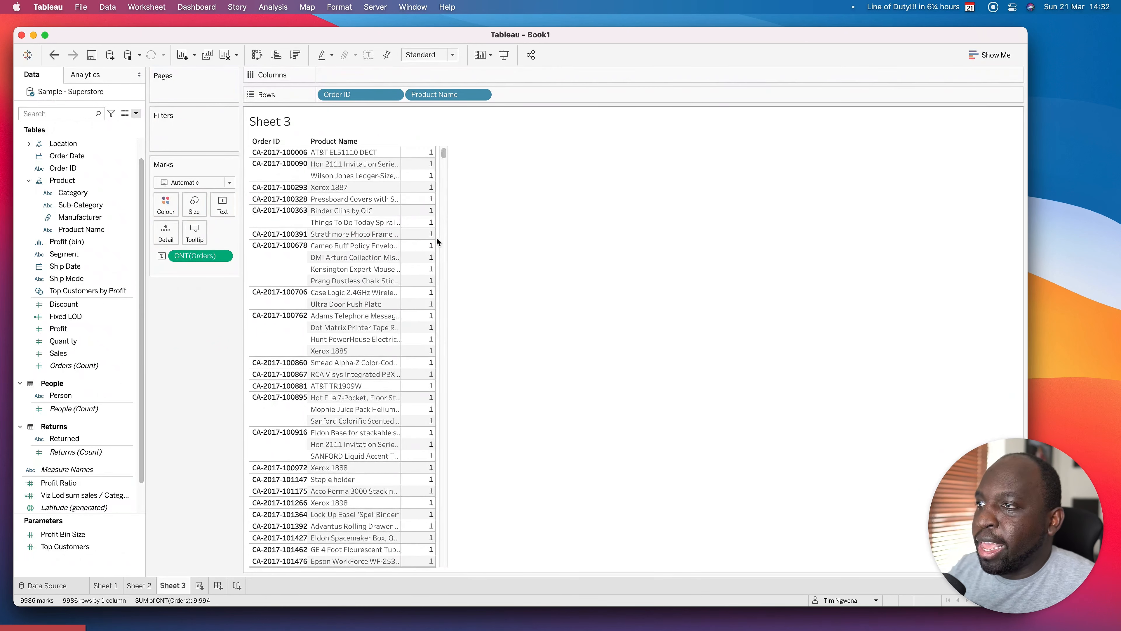
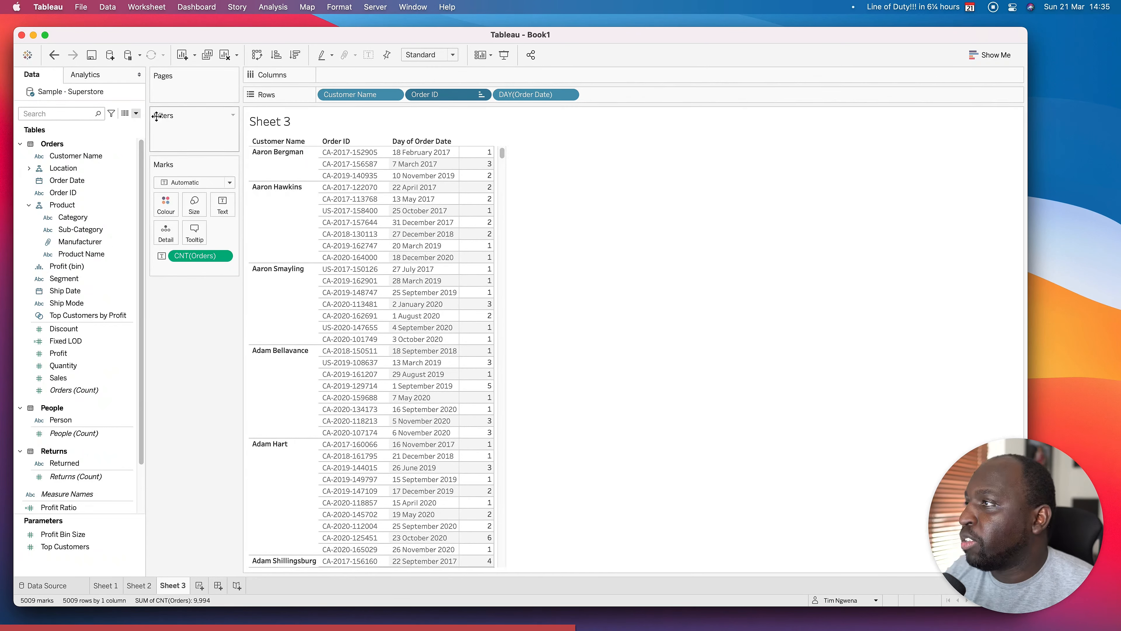
- Create a calculated field with the formula { FIXED [Customer Name]: min([Order Date])} and enlarge the formula text
click(136, 112)
click(125, 128)
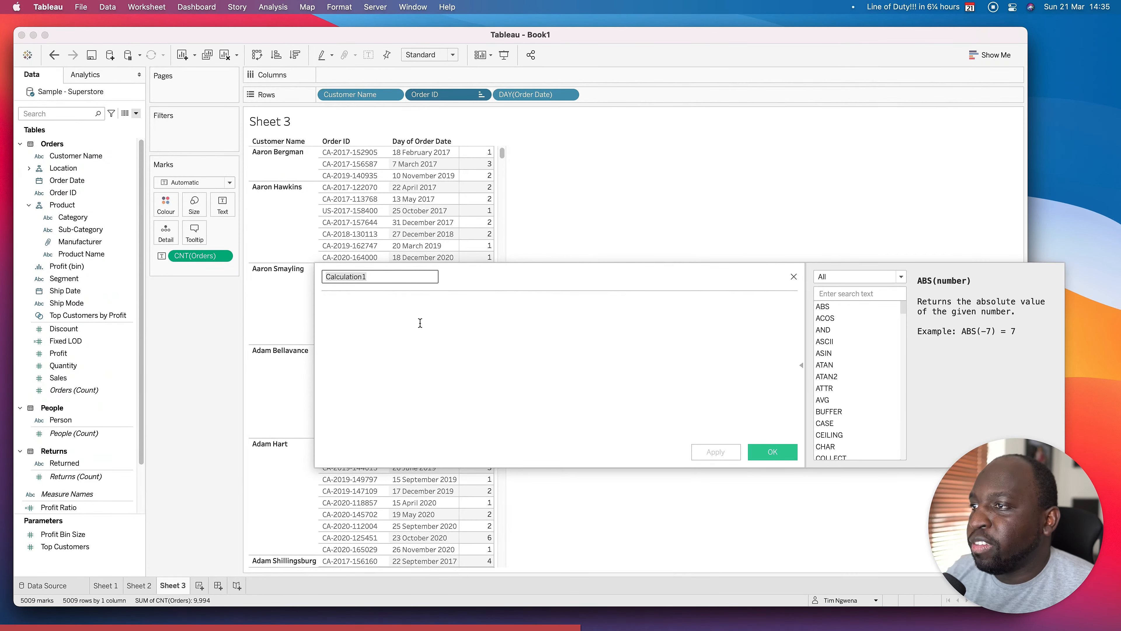
text({ FIXED)
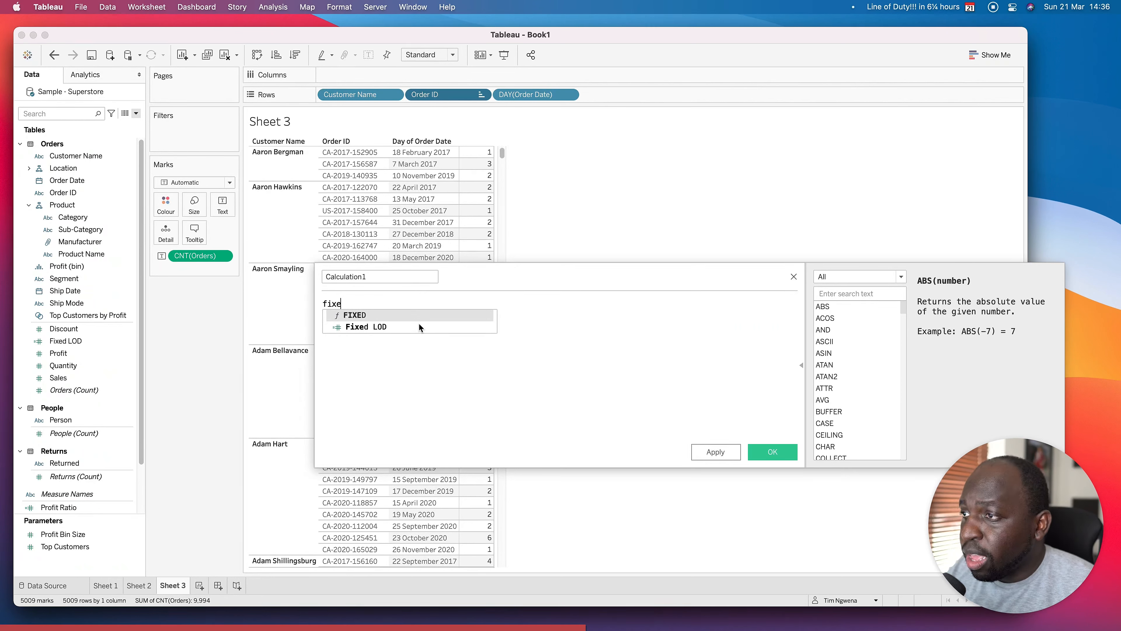
key(Return)
text(cust)
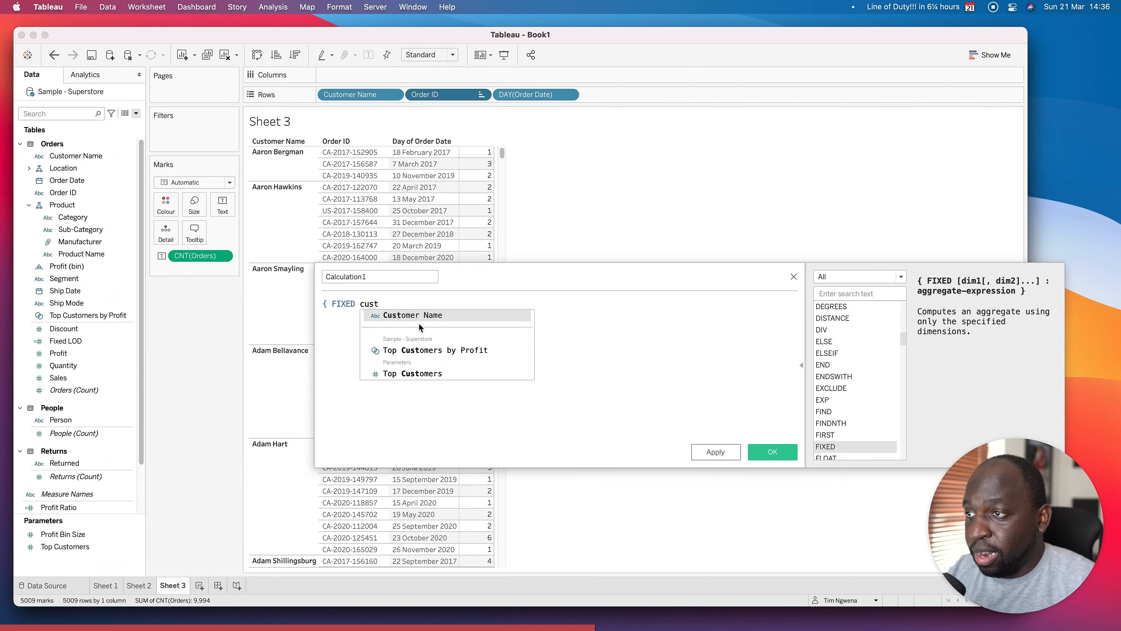
key(Return)
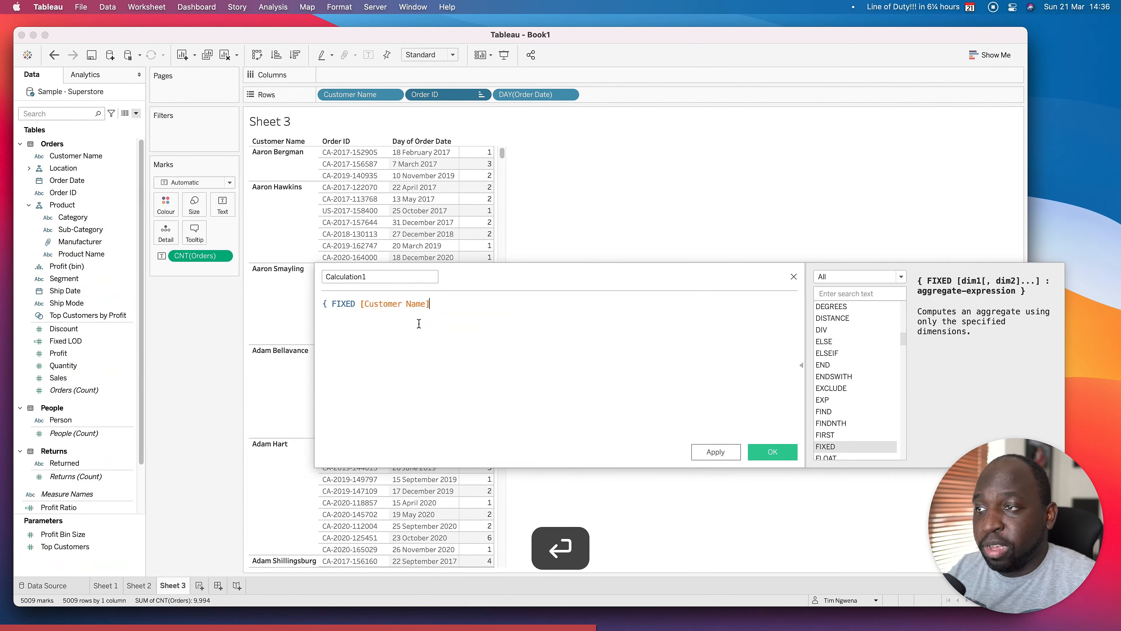
text(: )
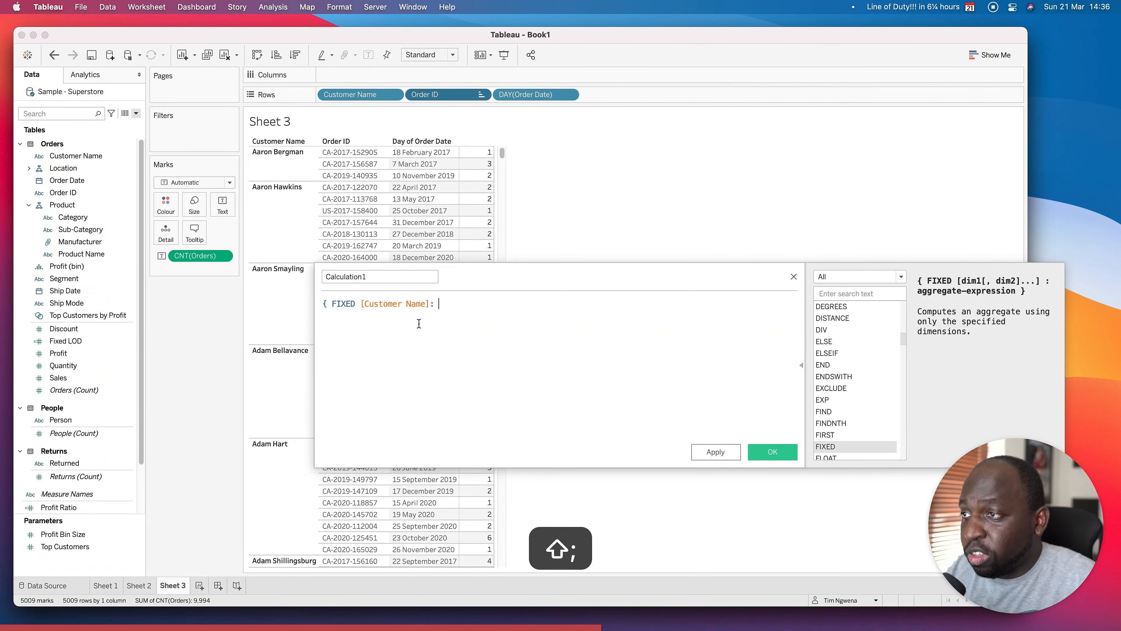
text(min)
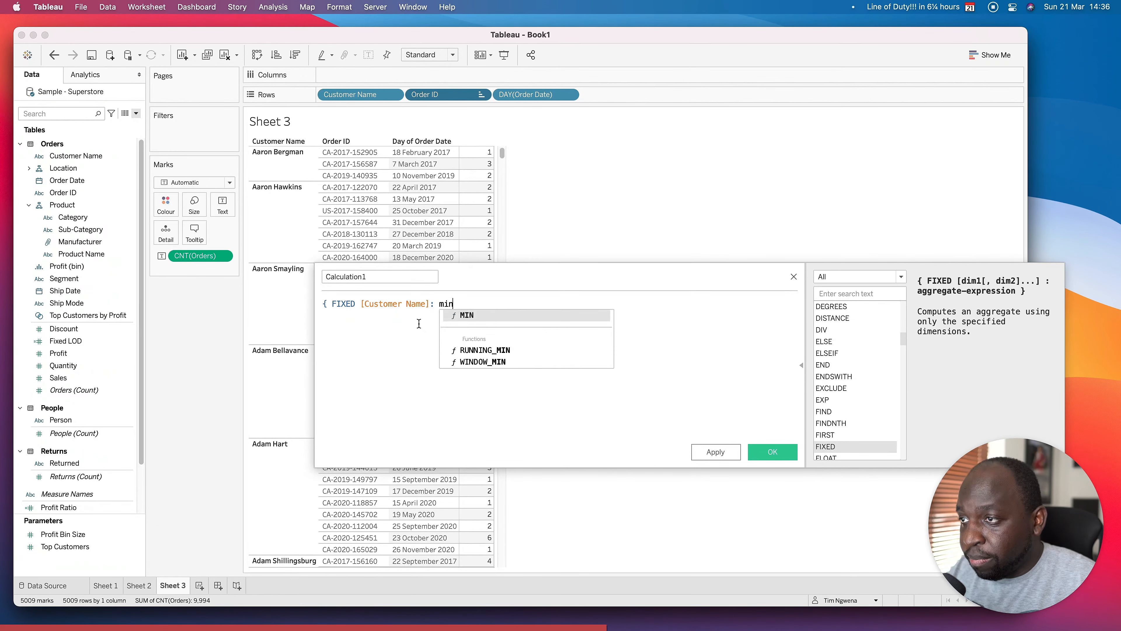
text((ored)
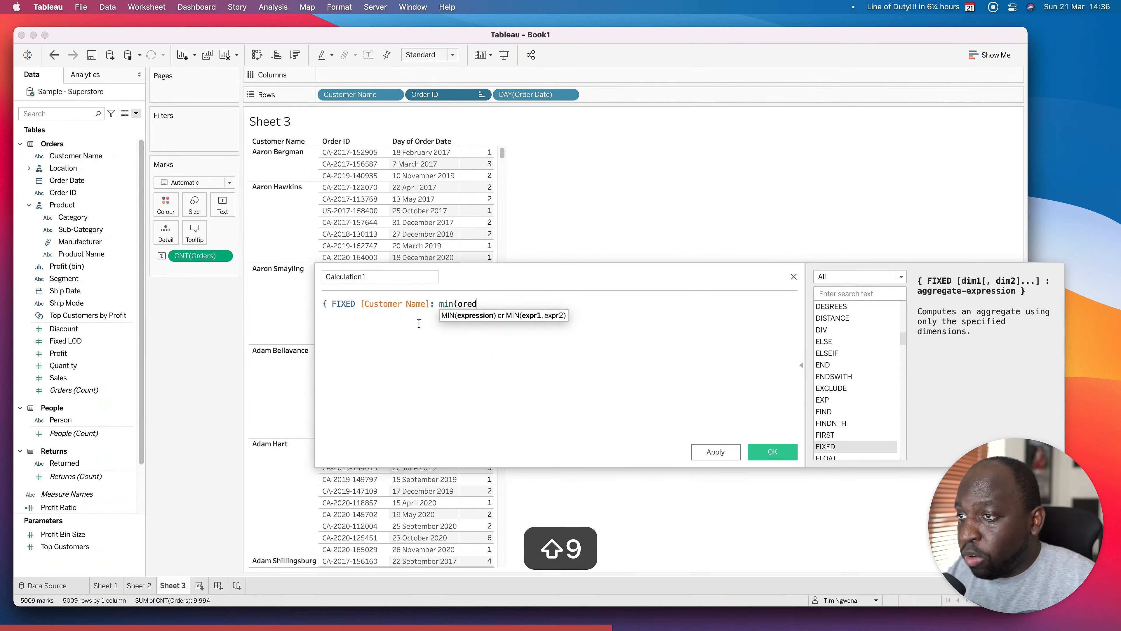
key(Down)
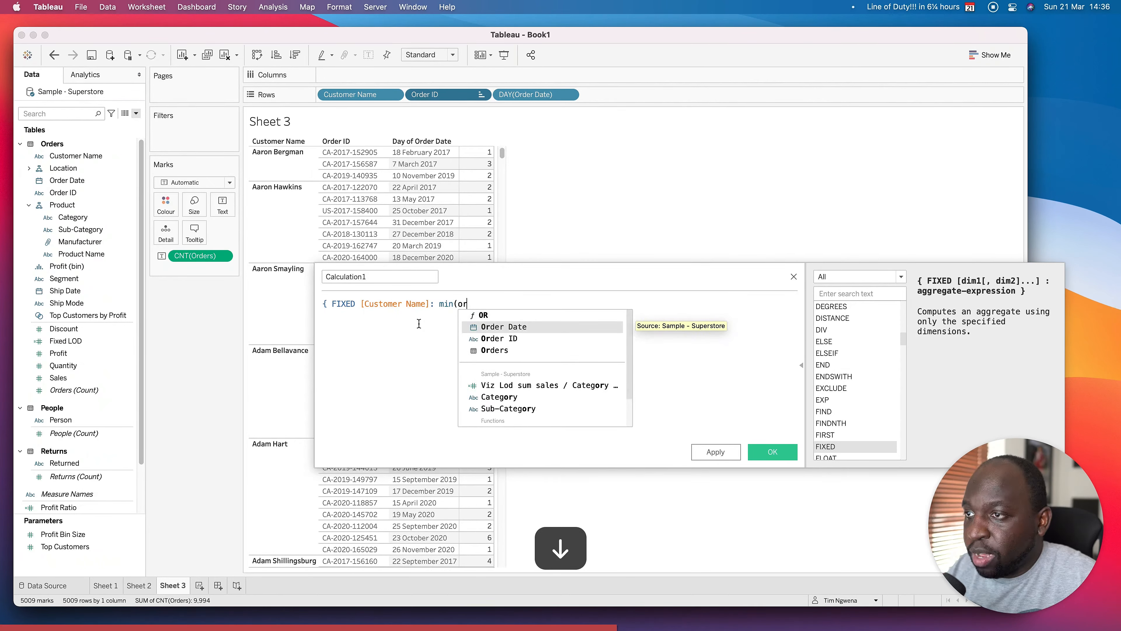
key(Return)
text()})
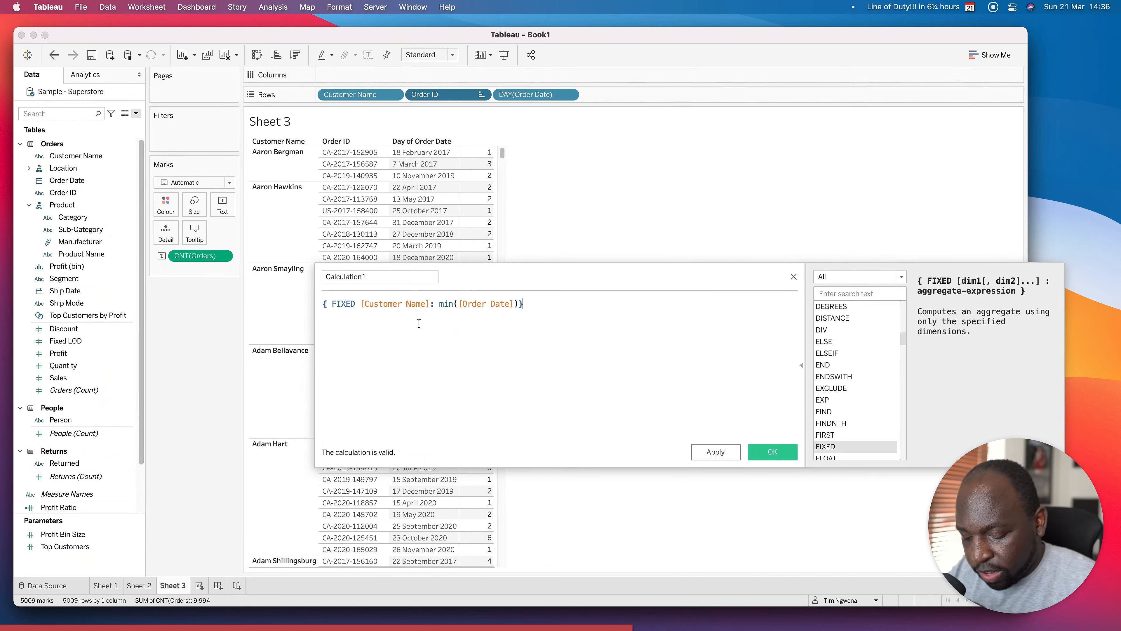
key(super+equal)
key(super+equal)
key(alt+d)
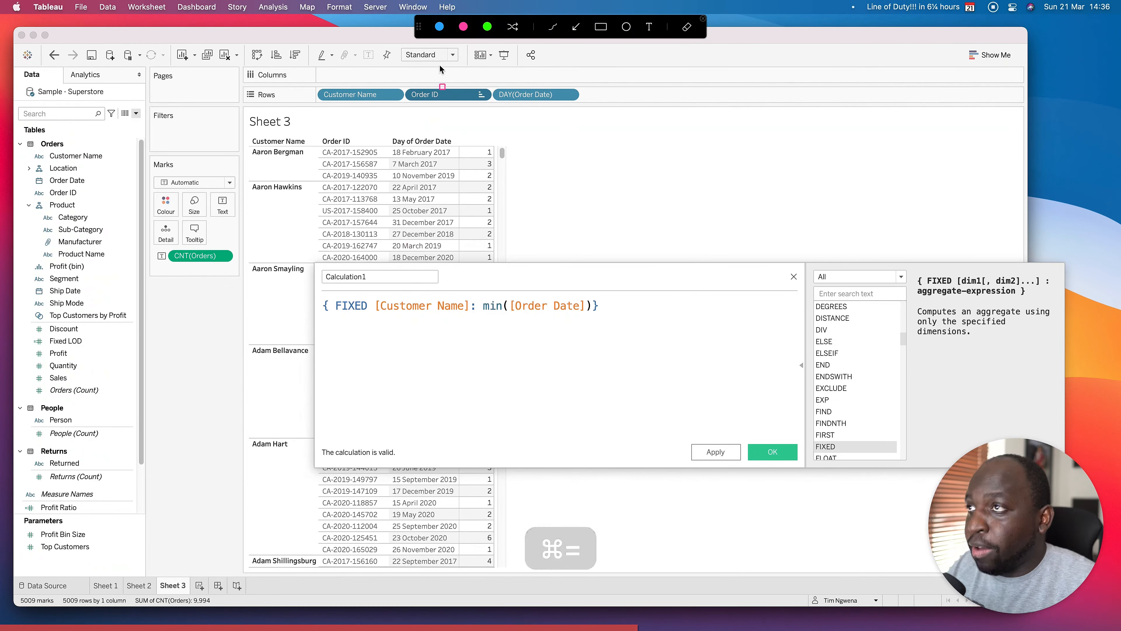
click(573, 30)
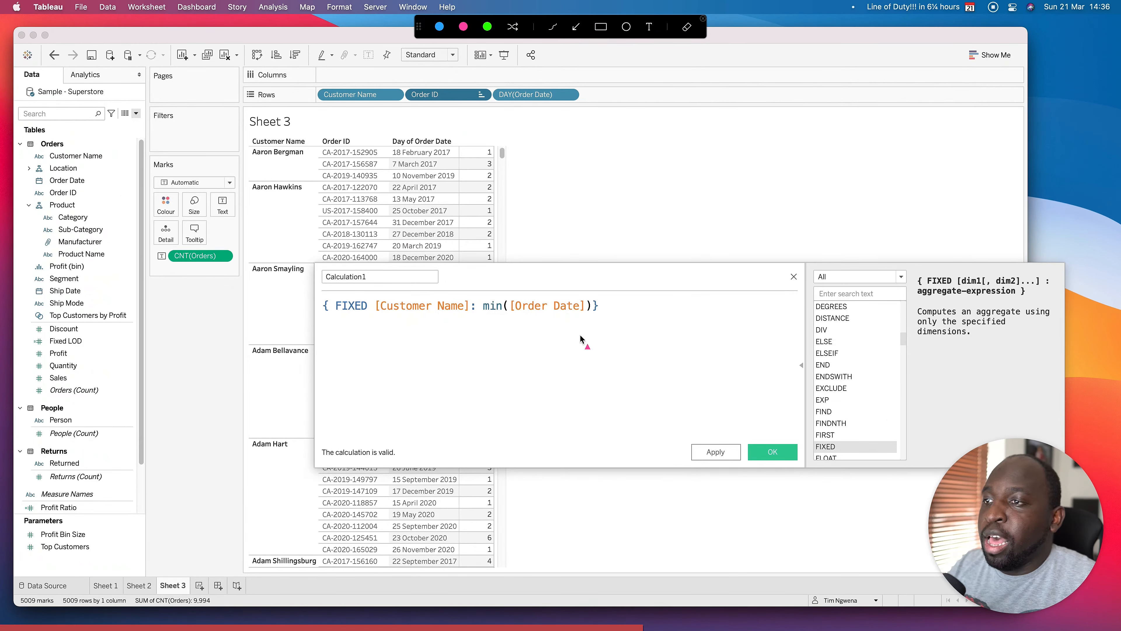
mouse_move(569, 353)
mouse_down()
mouse_move(415, 455)
mouse_move(402, 445)
mouse_up()
key(ctrl+a)
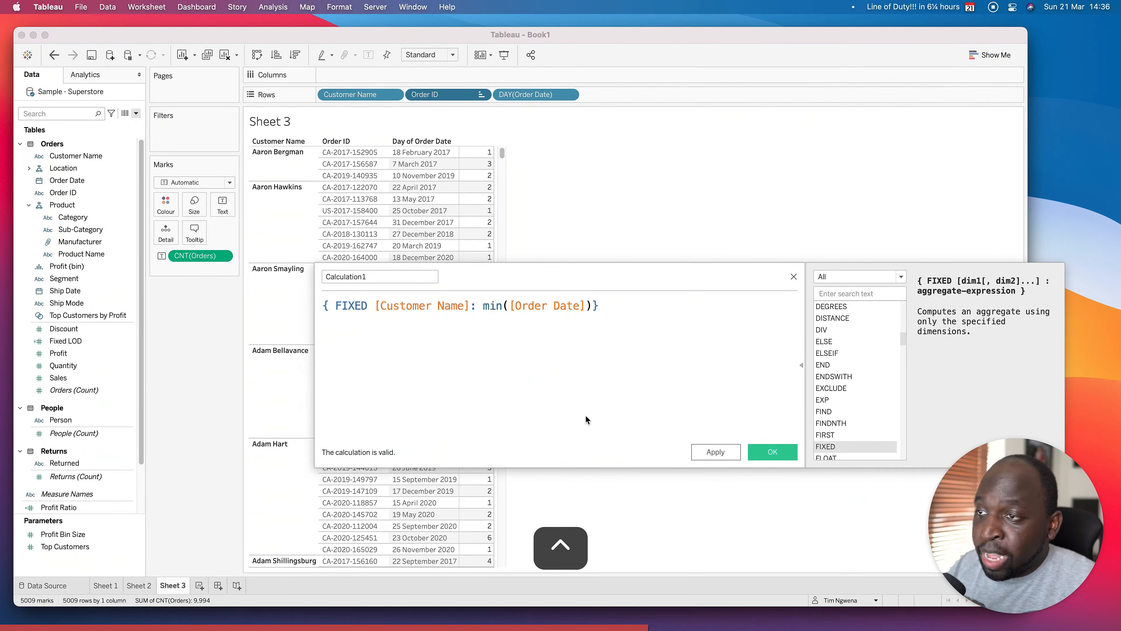
- Name the calculated field First order date for customer and save it
double_click(381, 276)
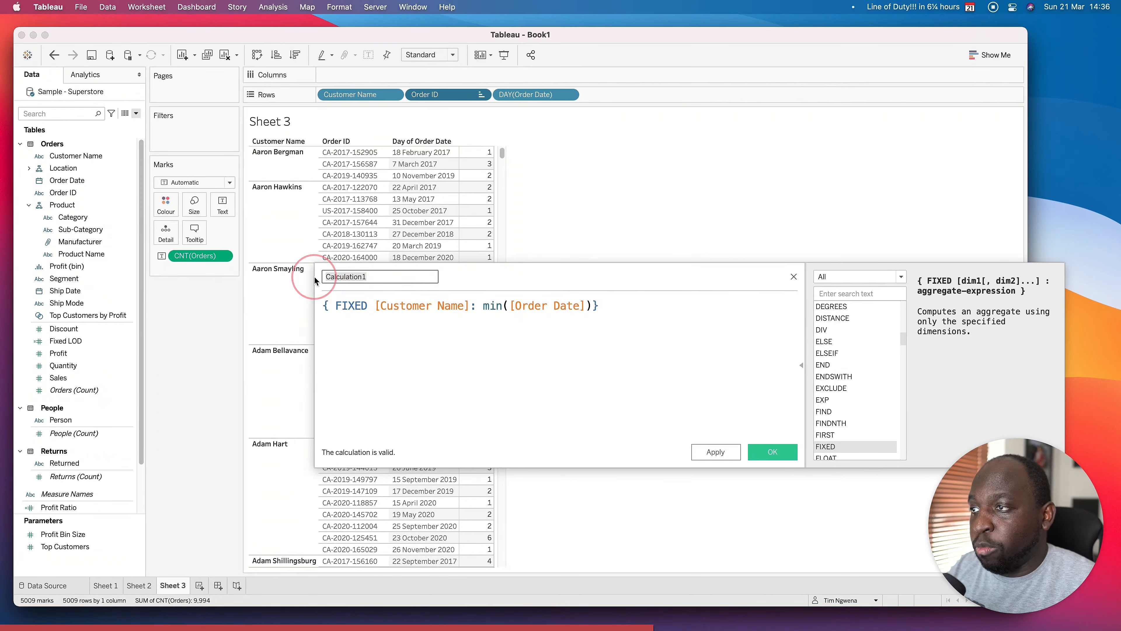
text(Fir)
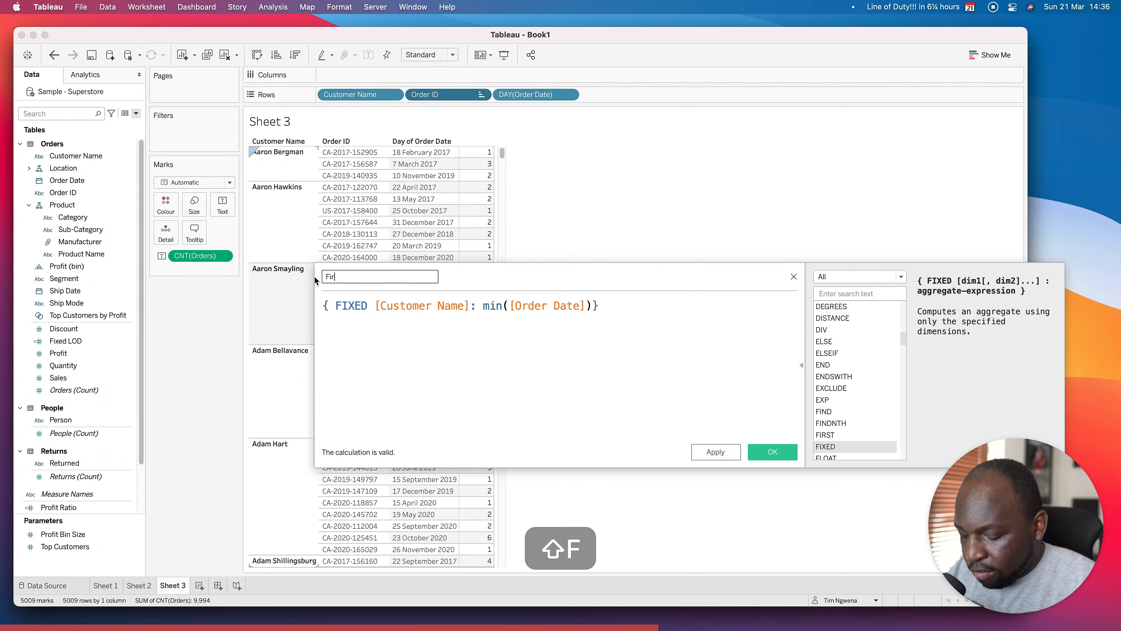
text(st order d)
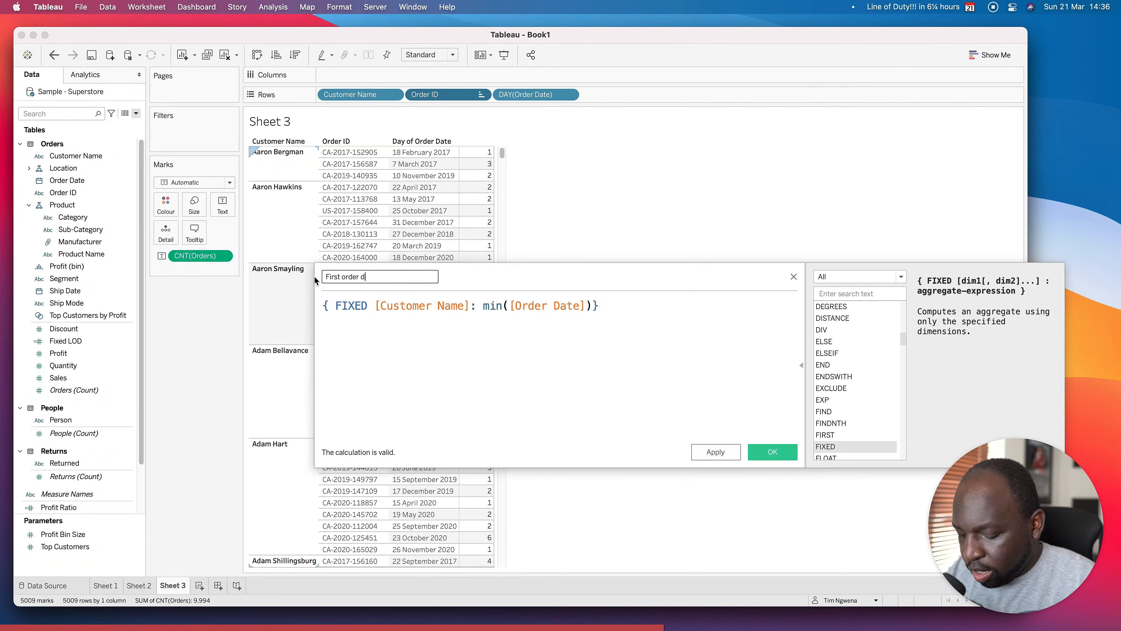
text(ate for customer)
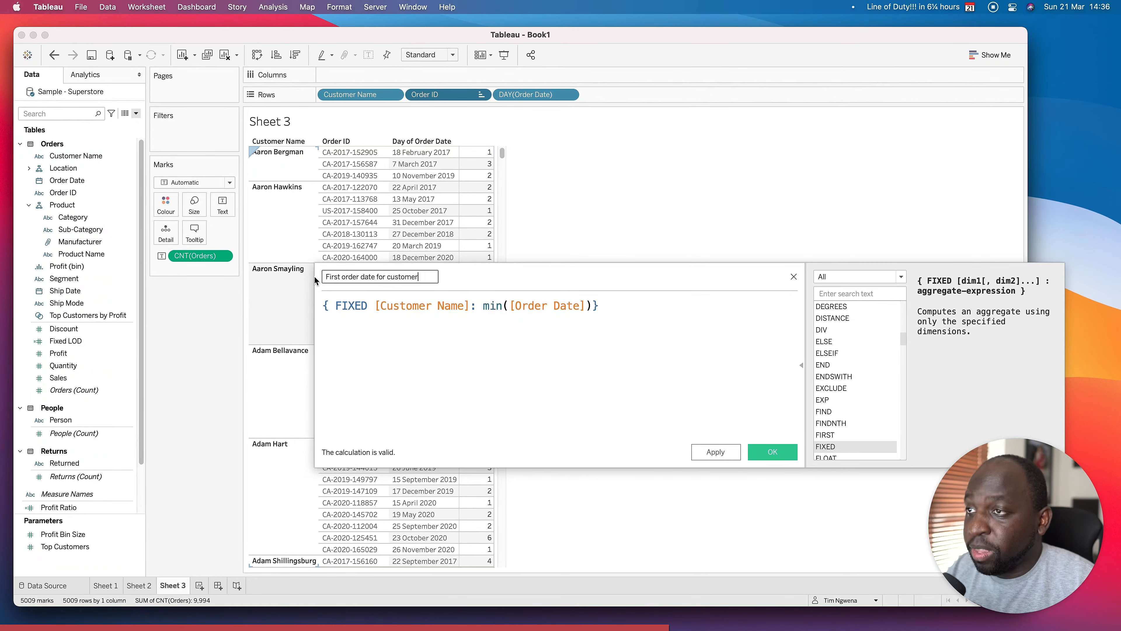
click(715, 453)
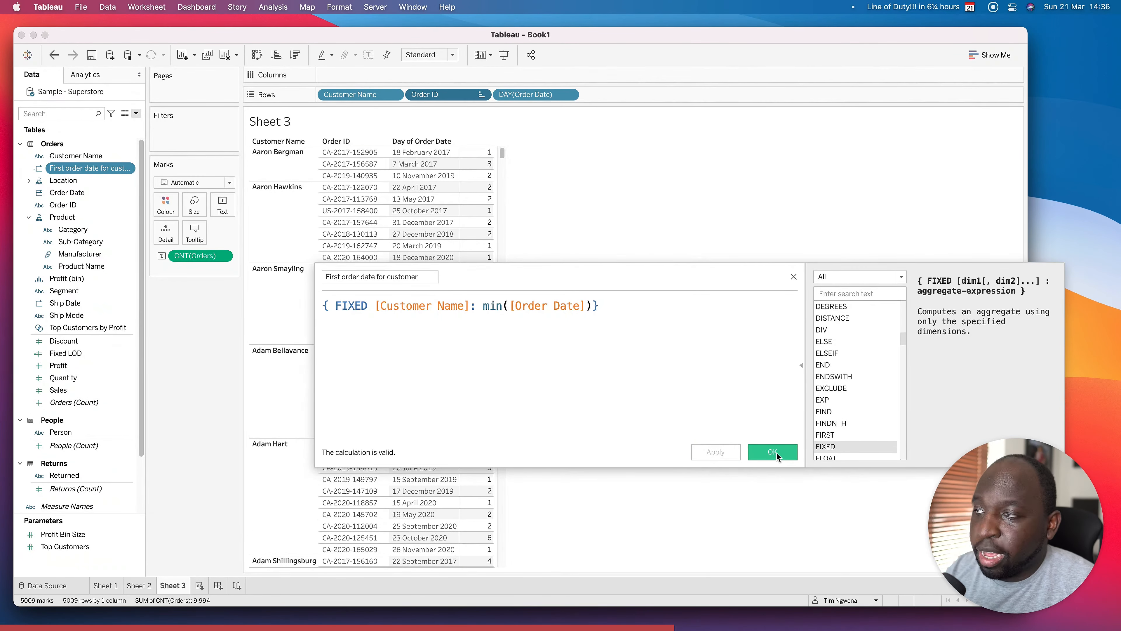
click(777, 453)
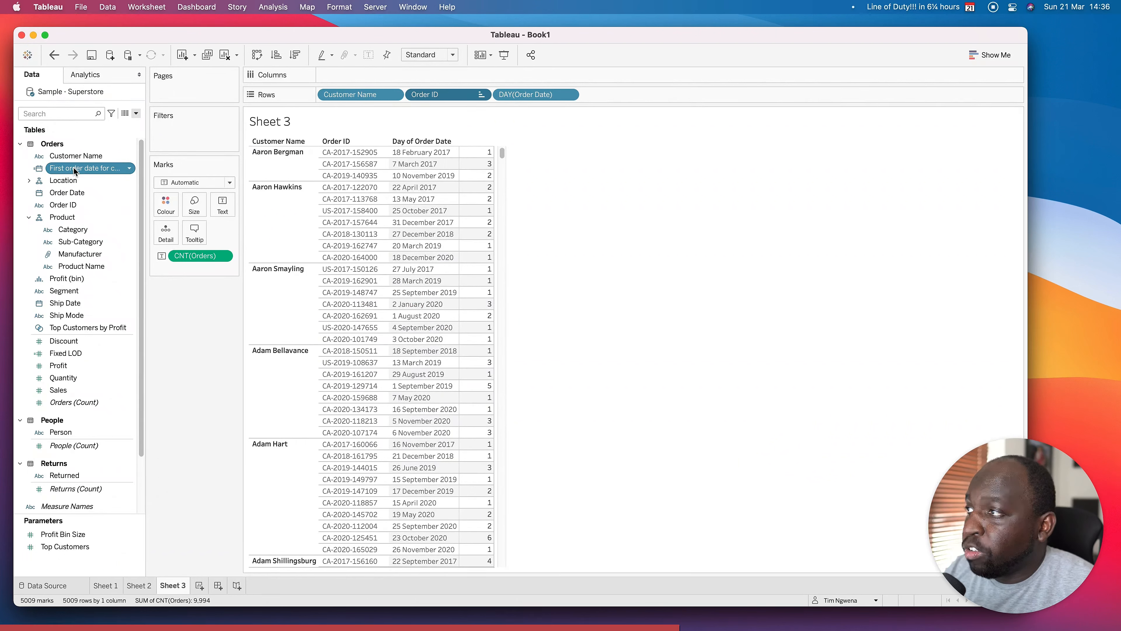
- Add First order date for customer to Rows after Order Date, shown as a discrete full-date day
drag(84, 168, 169, 240)
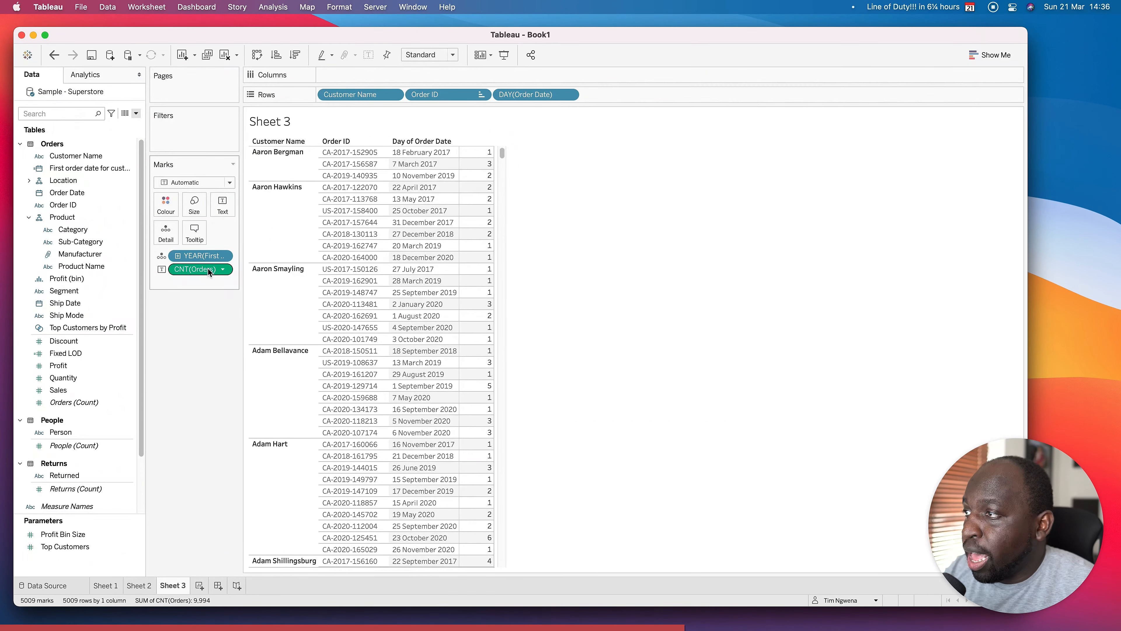
click(222, 256)
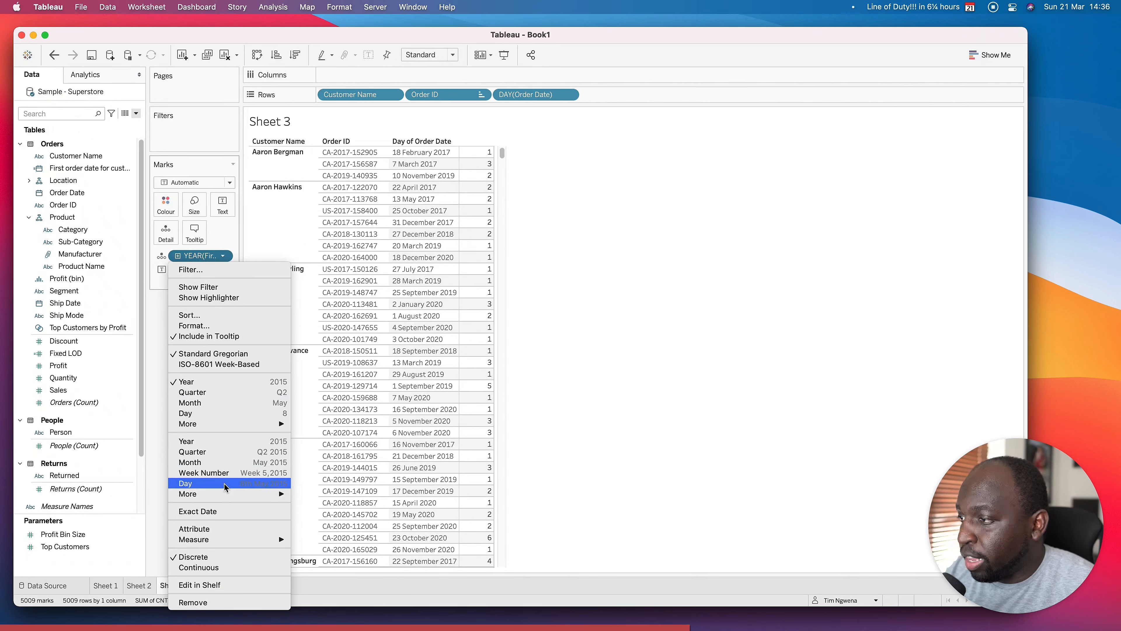
click(212, 483)
click(220, 256)
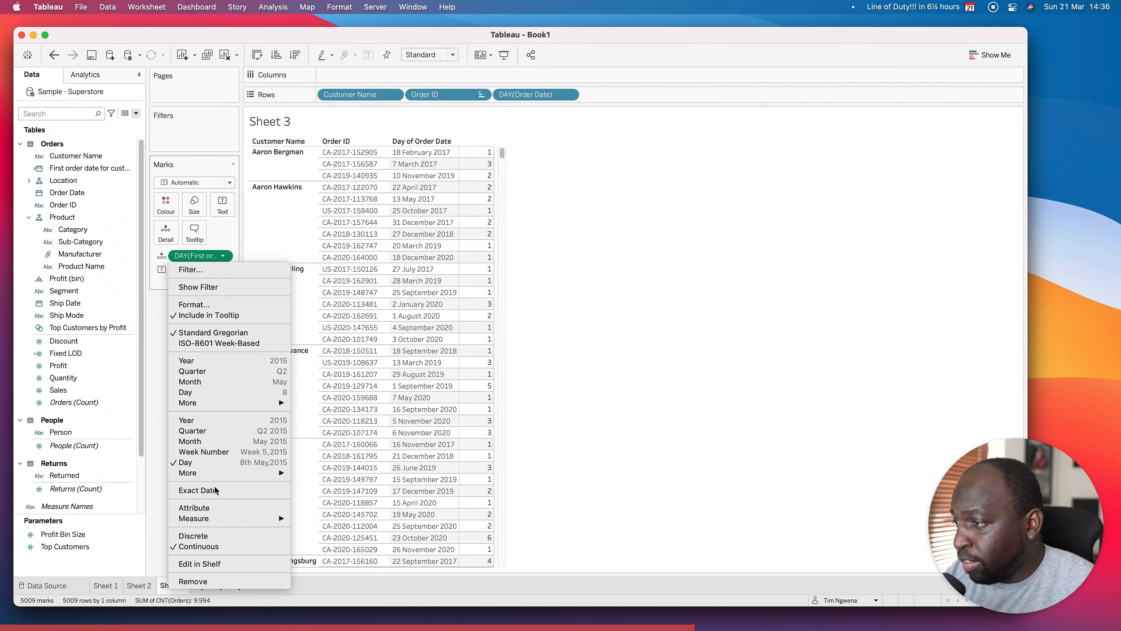
click(197, 534)
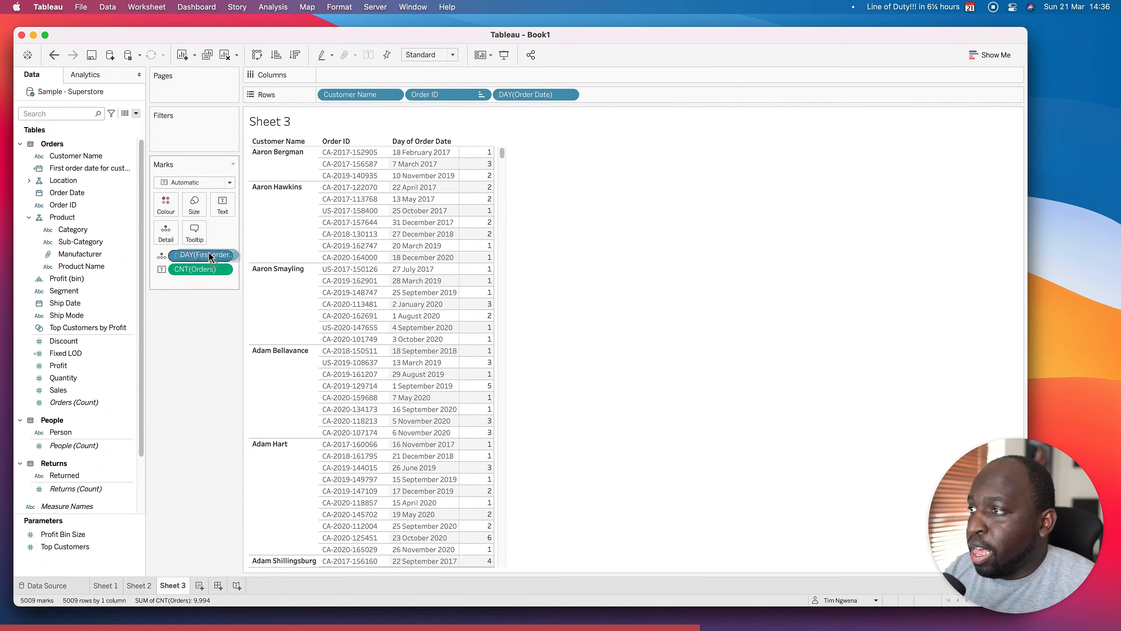
drag(201, 255, 613, 96)
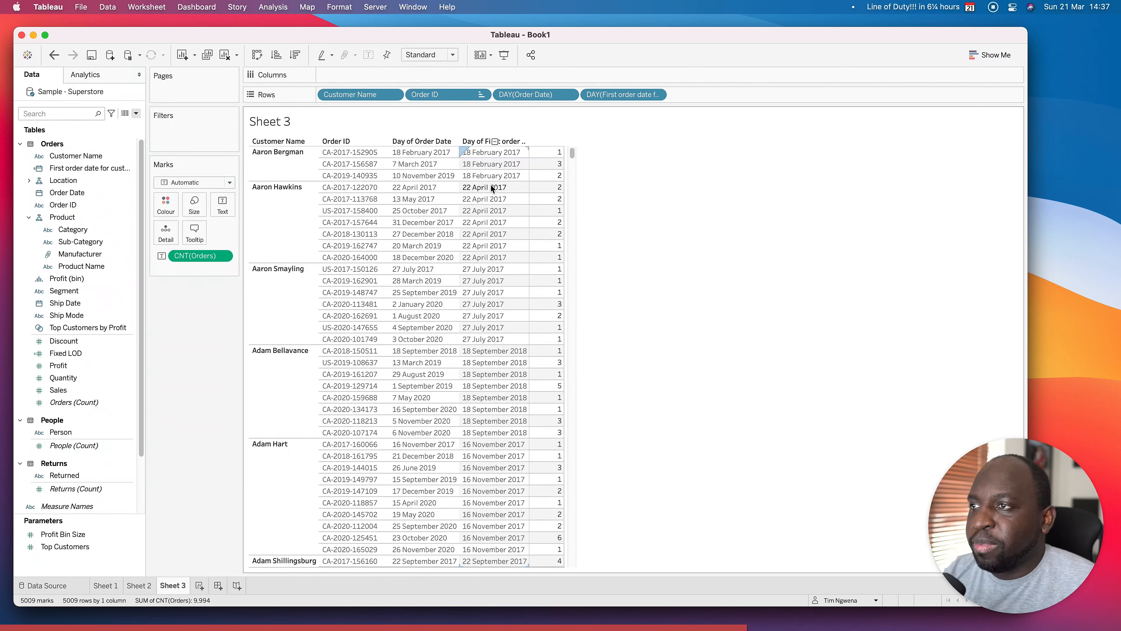
- Create a new worksheet with a wider field list, charting Sales by year of Order Date as vertical bars
click(199, 587)
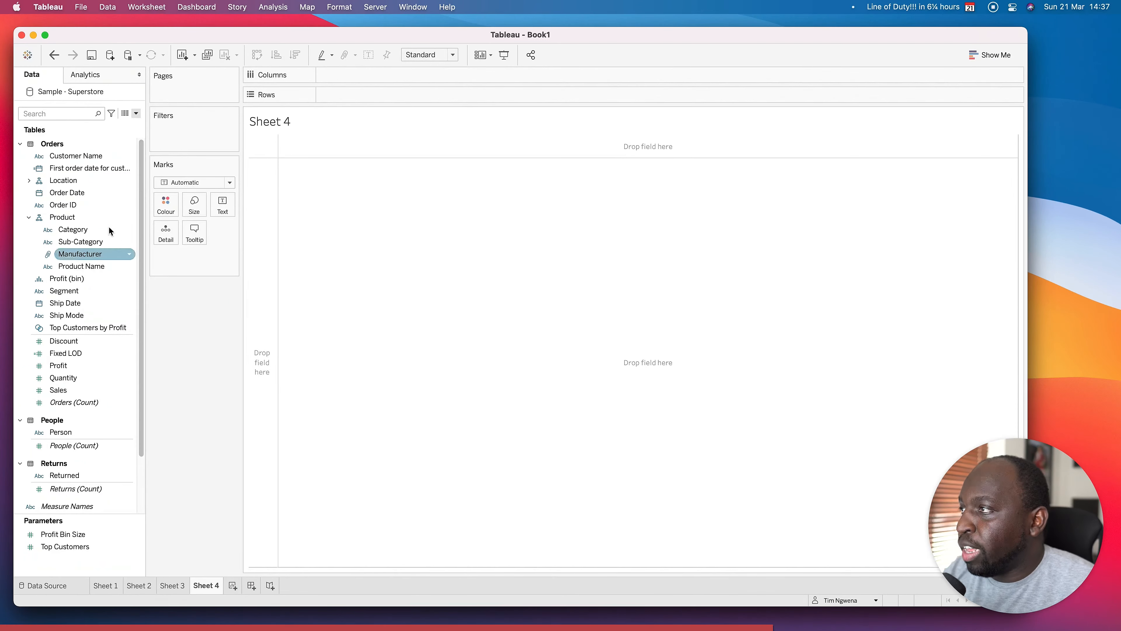
drag(146, 191, 224, 190)
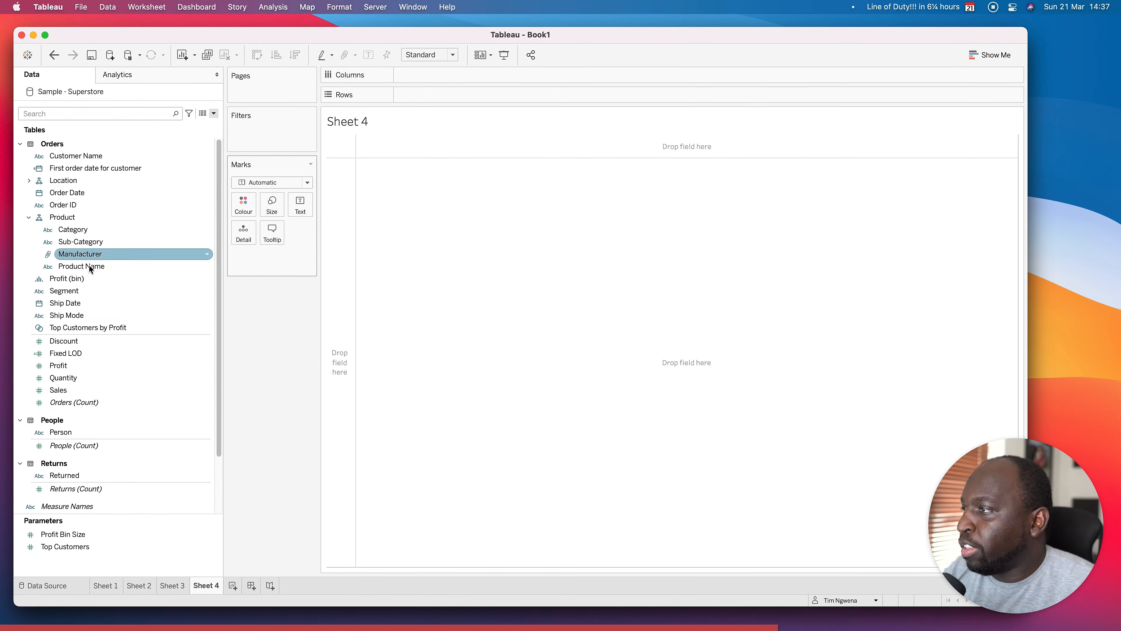
drag(67, 390, 430, 93)
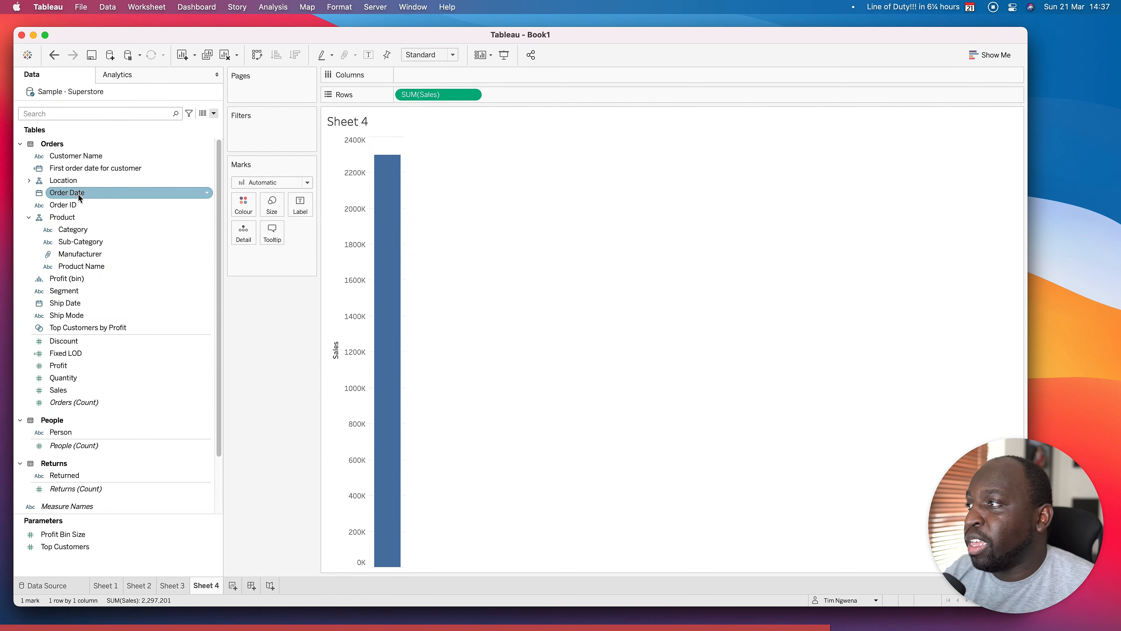
mouse_move(72, 196)
mouse_down()
mouse_move(405, 98)
mouse_move(428, 74)
mouse_up()
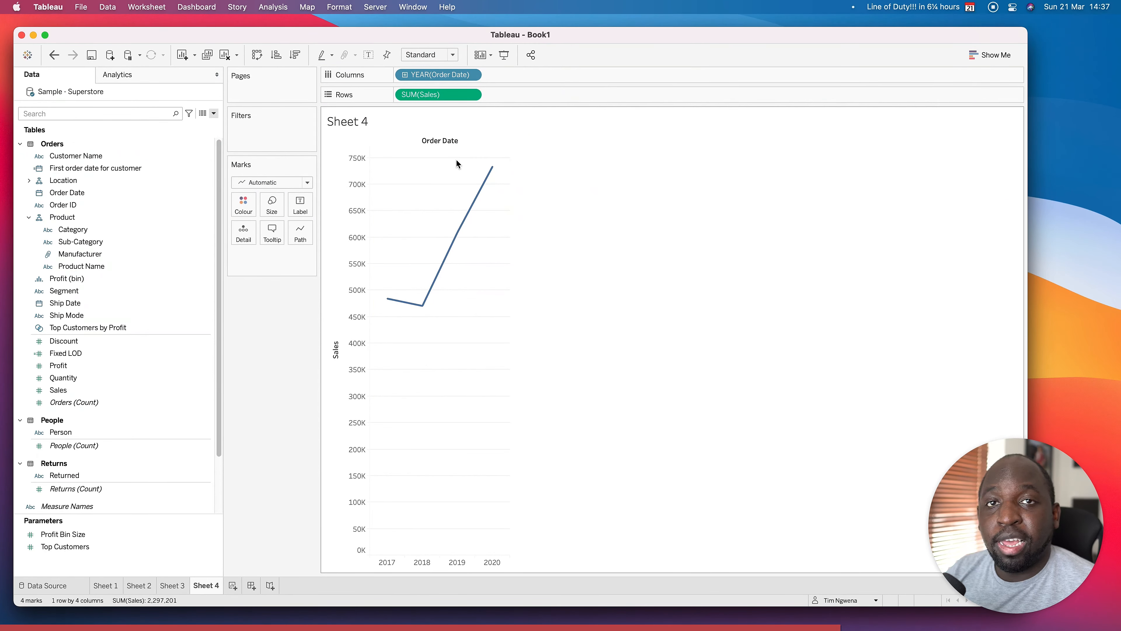
click(298, 183)
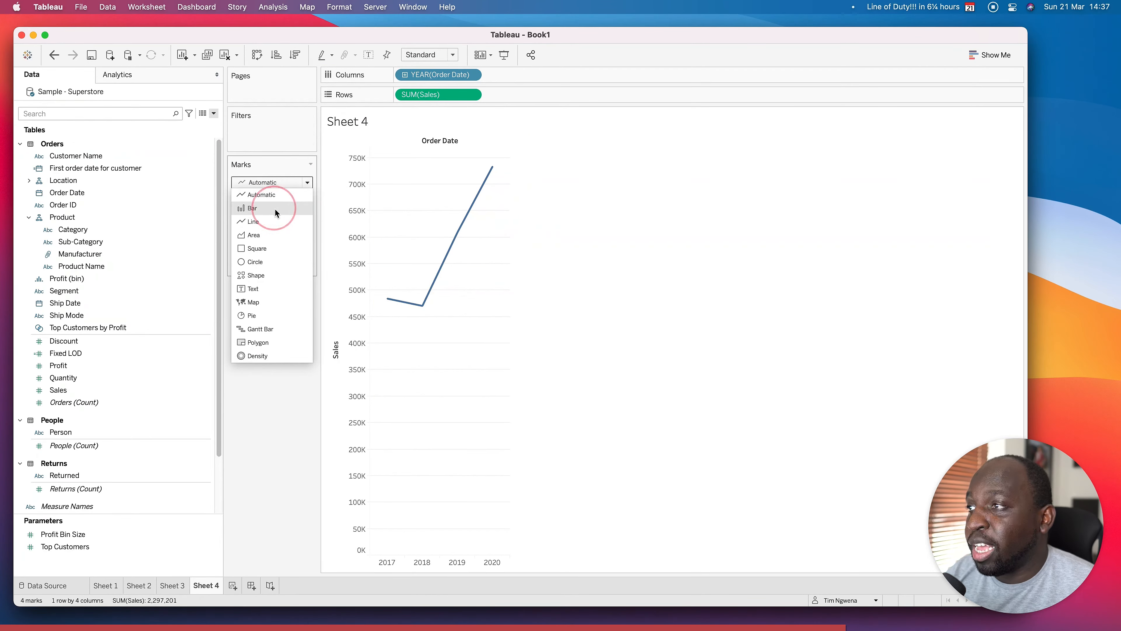
click(277, 208)
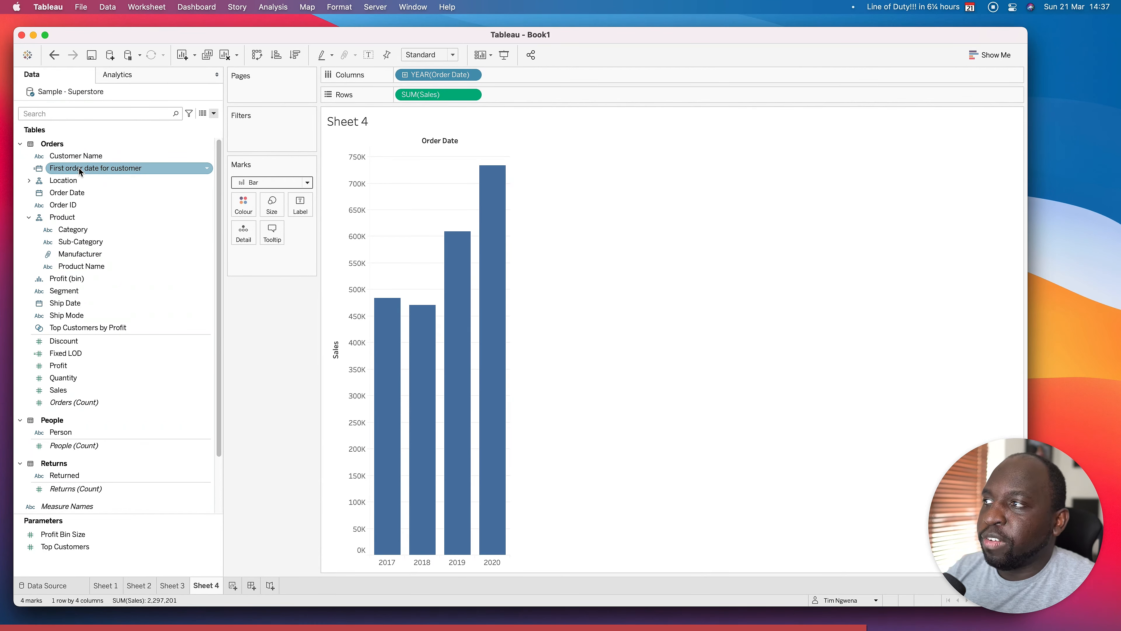
- Colour the bars by year of First order date for customer, and show Sales as Percent of Total
drag(79, 168, 274, 259)
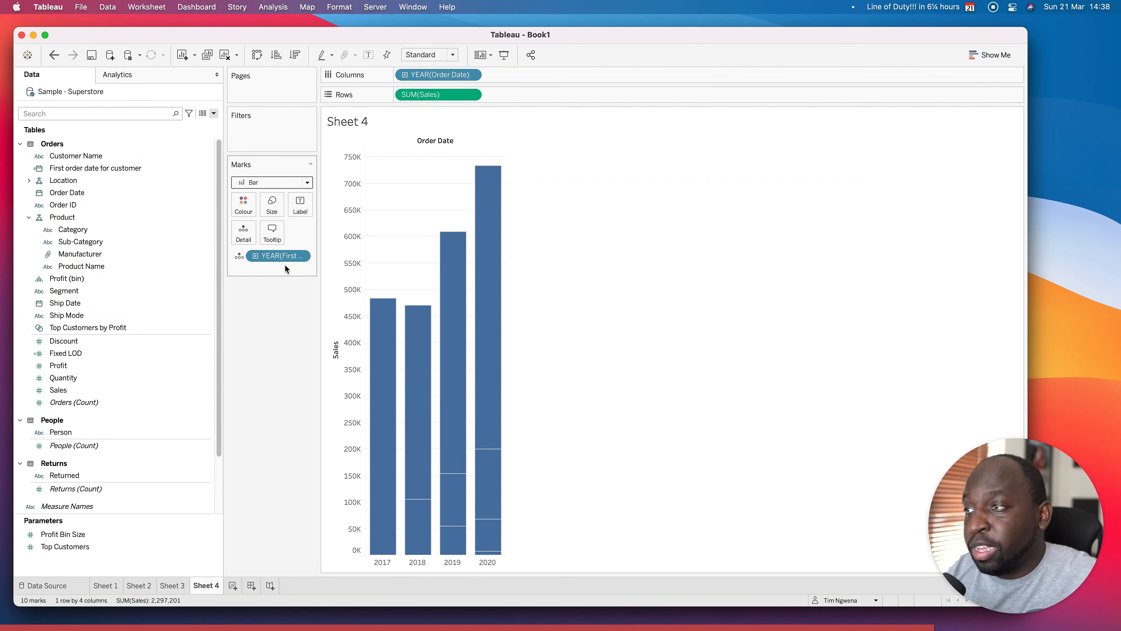
drag(280, 256, 248, 212)
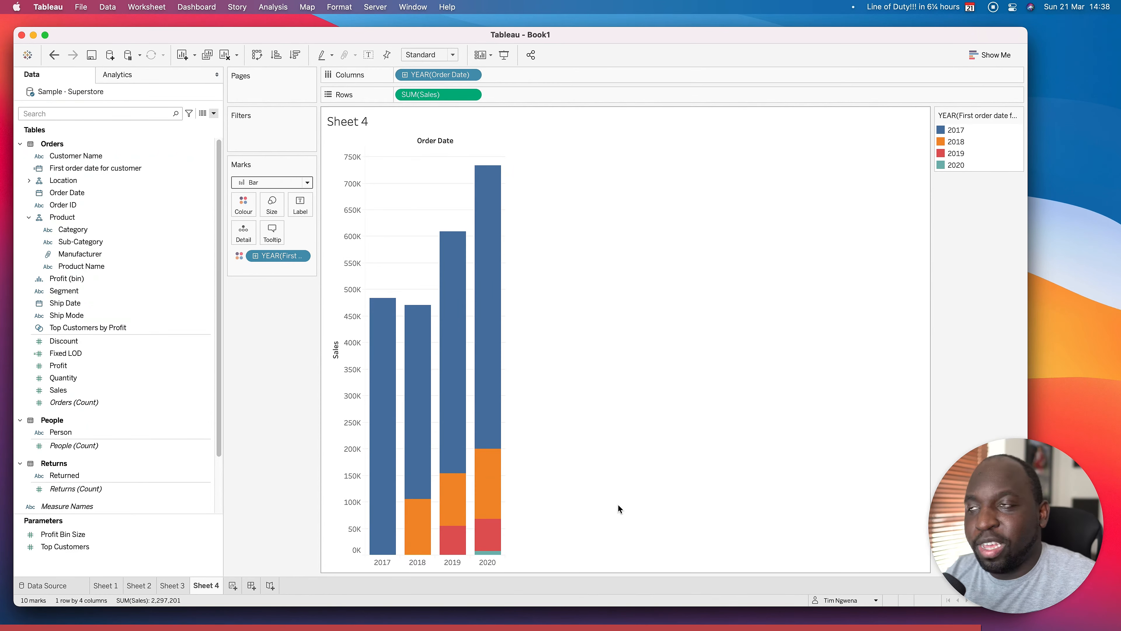
click(475, 94)
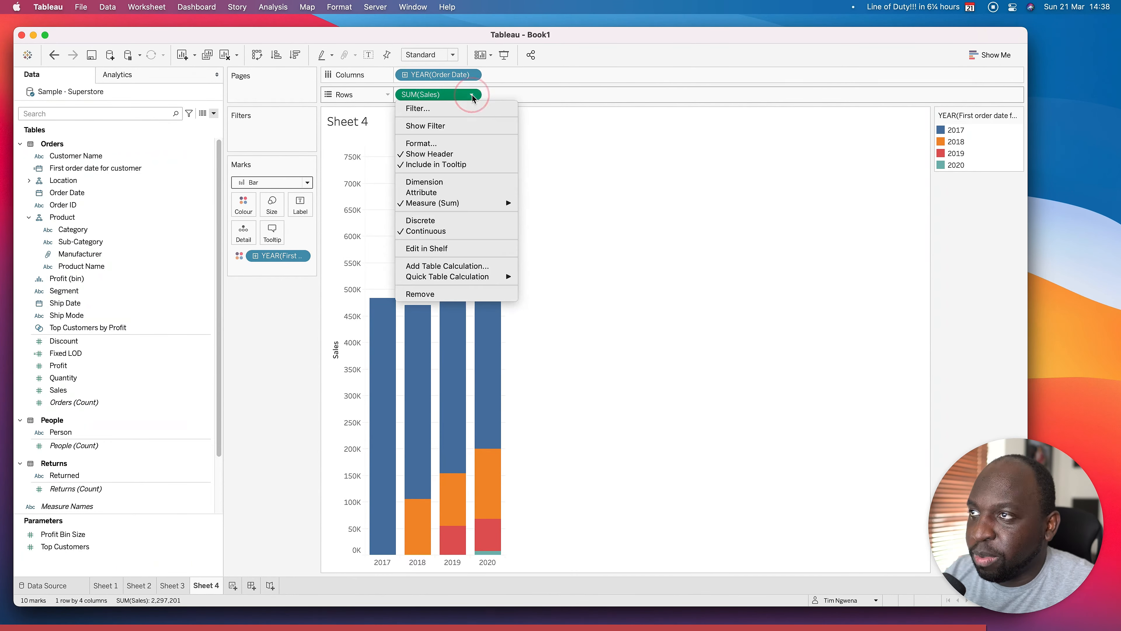
mouse_move(499, 281)
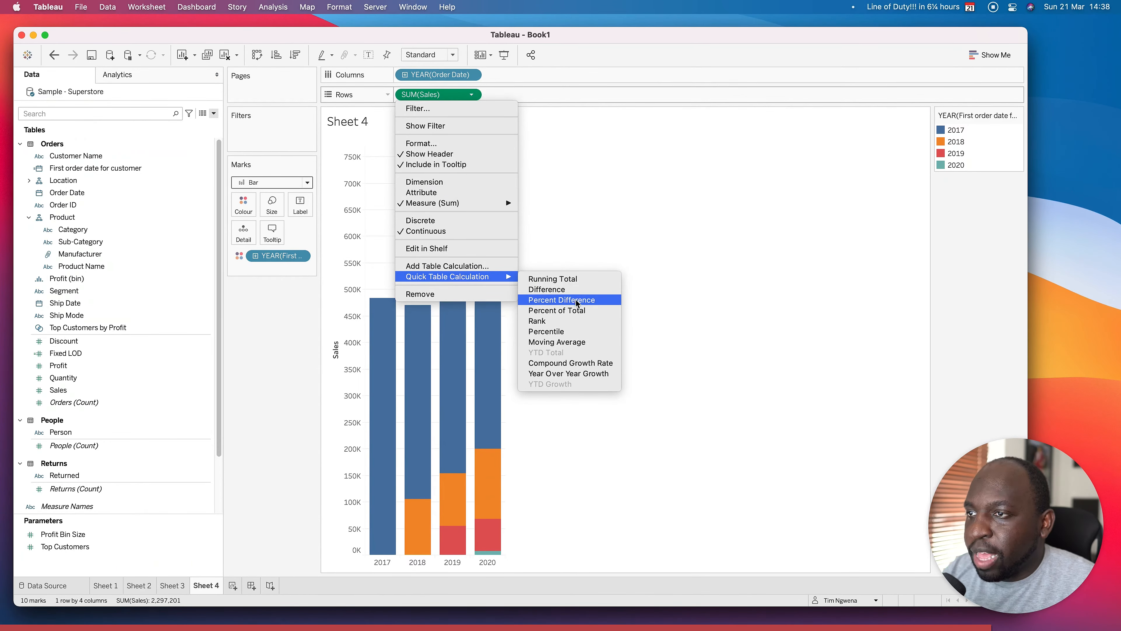
click(557, 310)
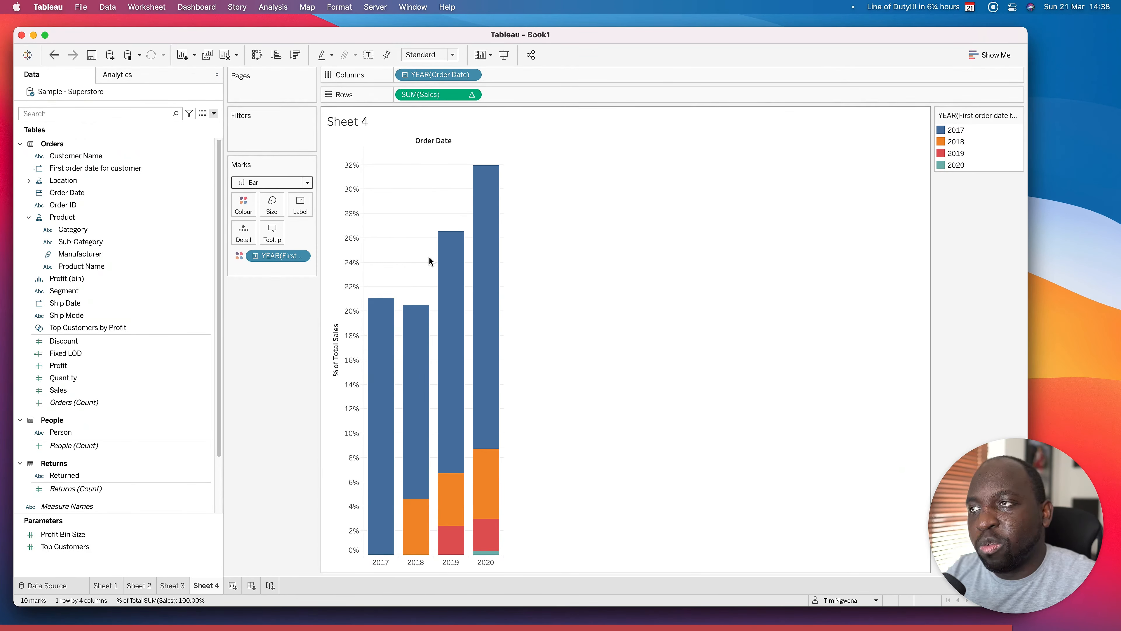
- Compute the Sales percent of total along Table (Down), and label the bars with a copy of that measure
click(471, 95)
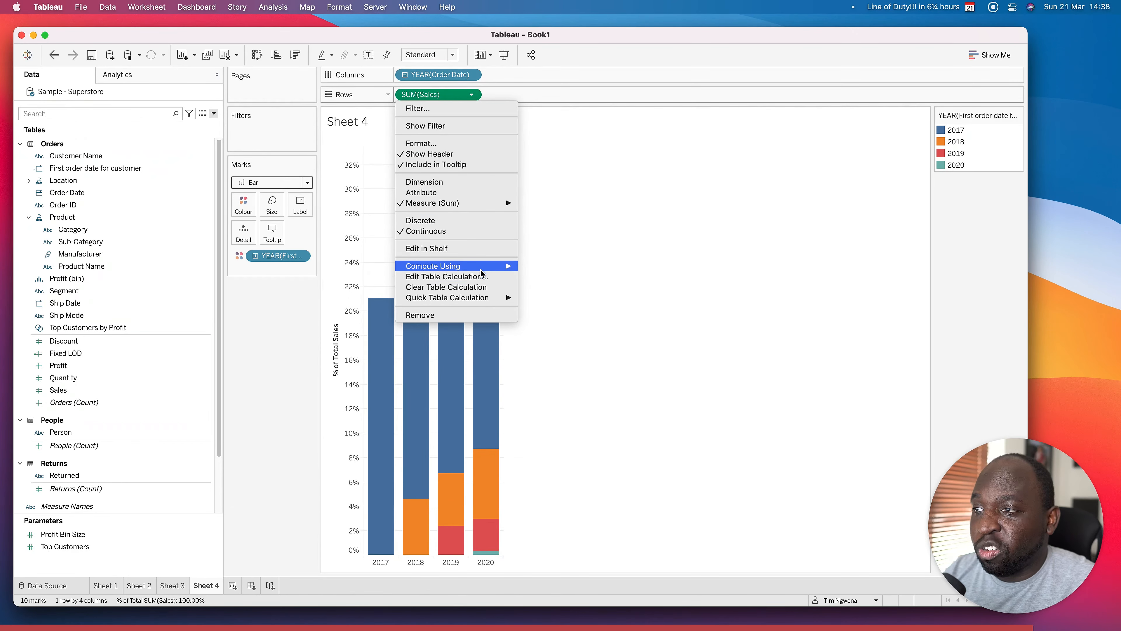
mouse_move(483, 267)
click(582, 279)
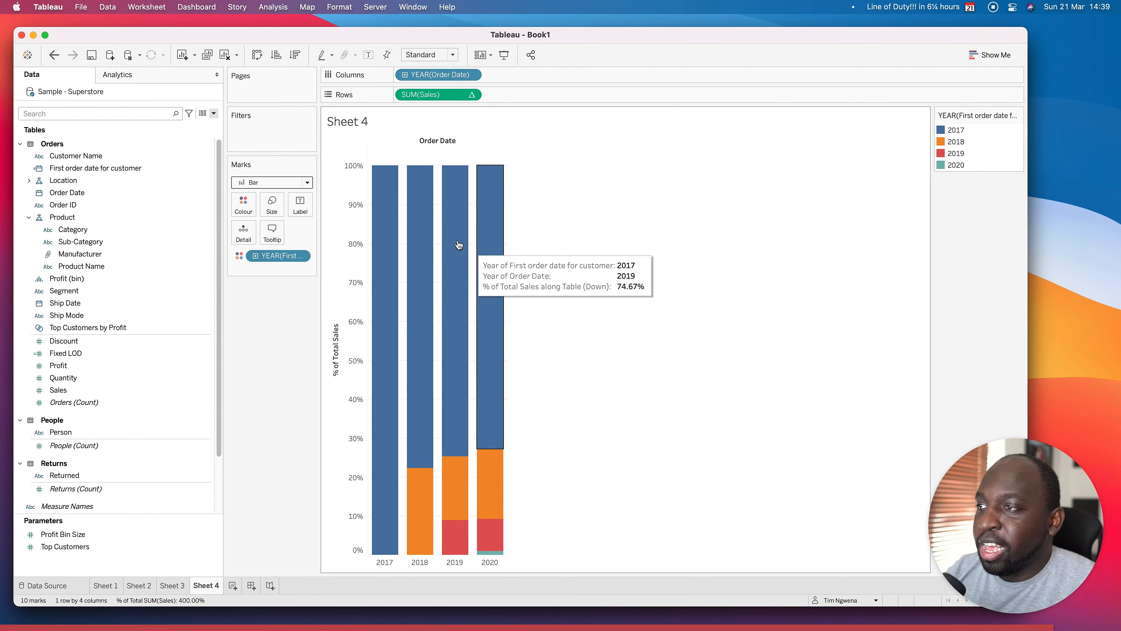
key(super)
drag(438, 94, 298, 205)
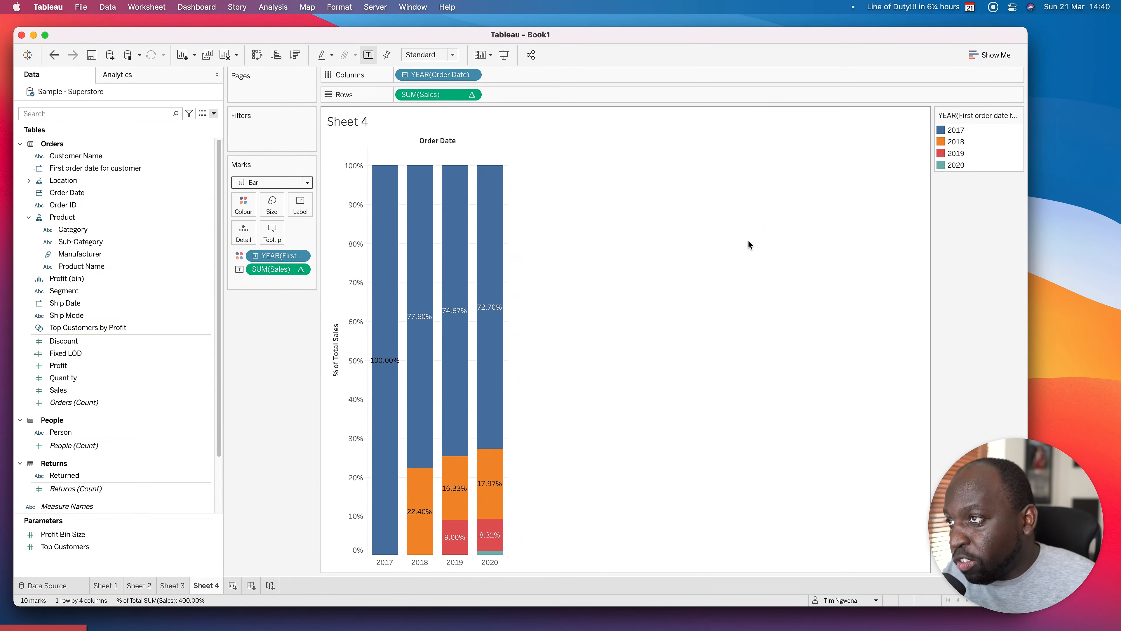
- Switch to Chrome and search the web for "tableau level of detail"
key(ctrl+Up)
click(392, 285)
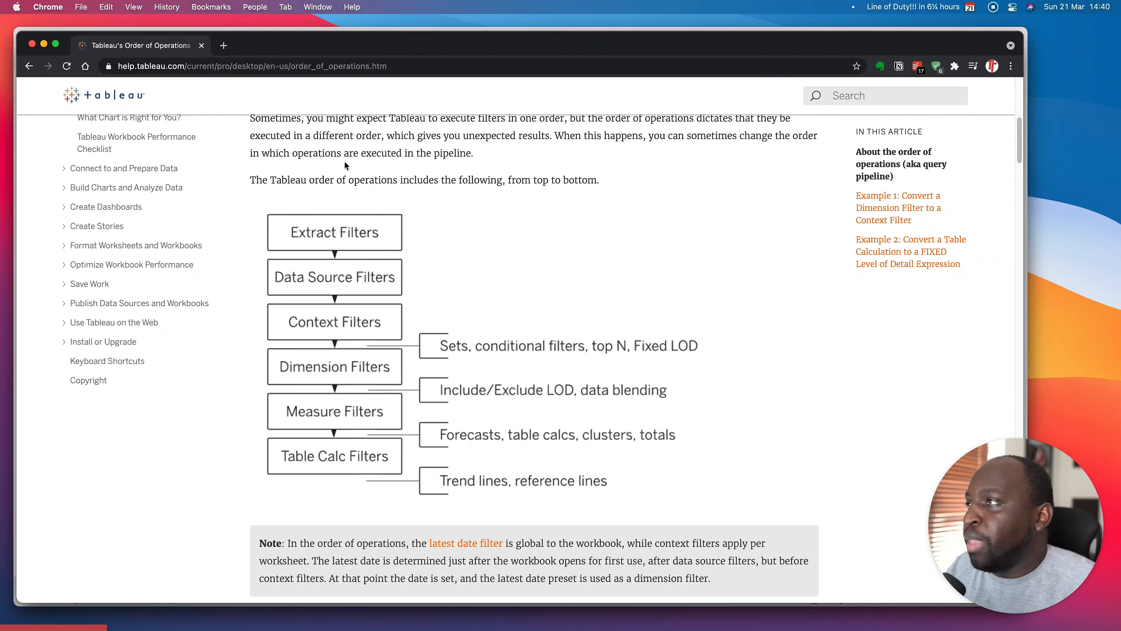
click(327, 66)
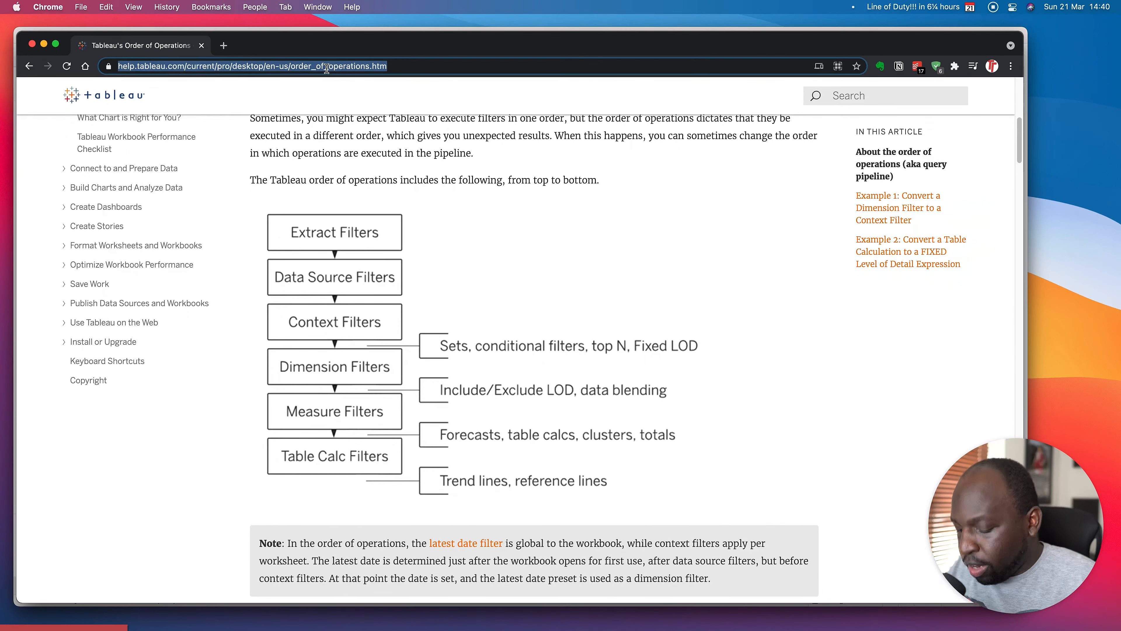
text(tableau lev)
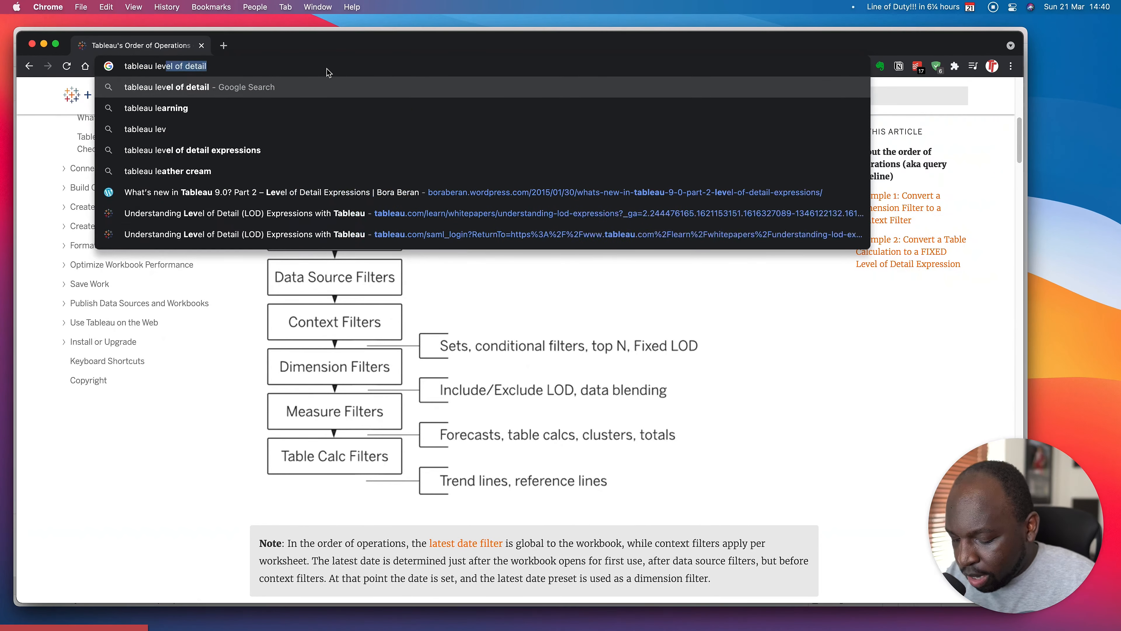
text(el of detail)
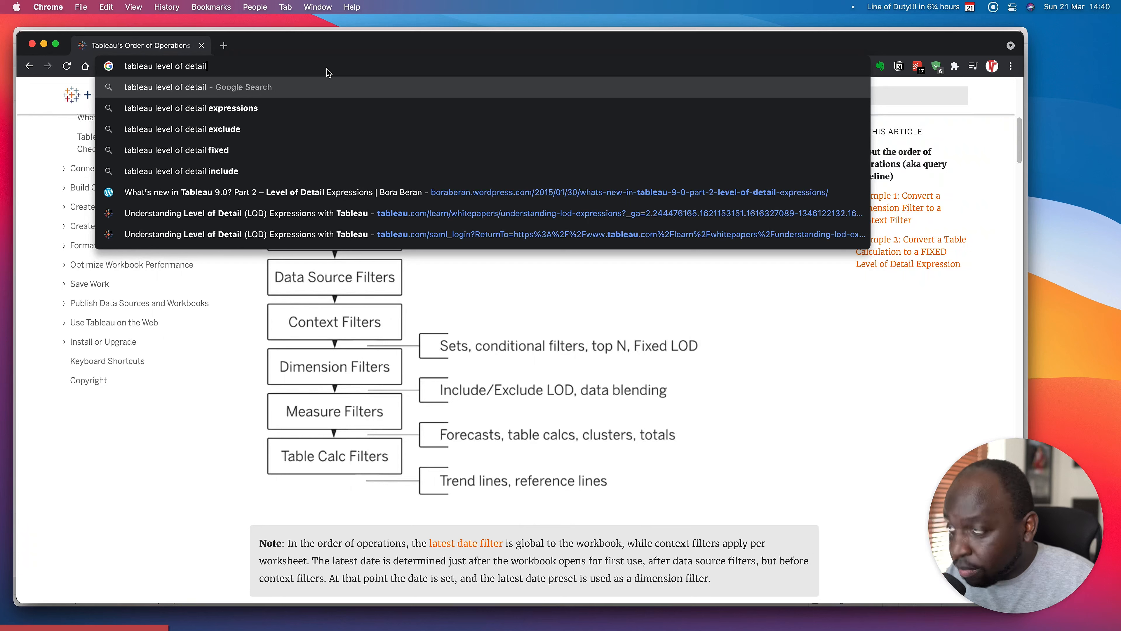
key(Return)
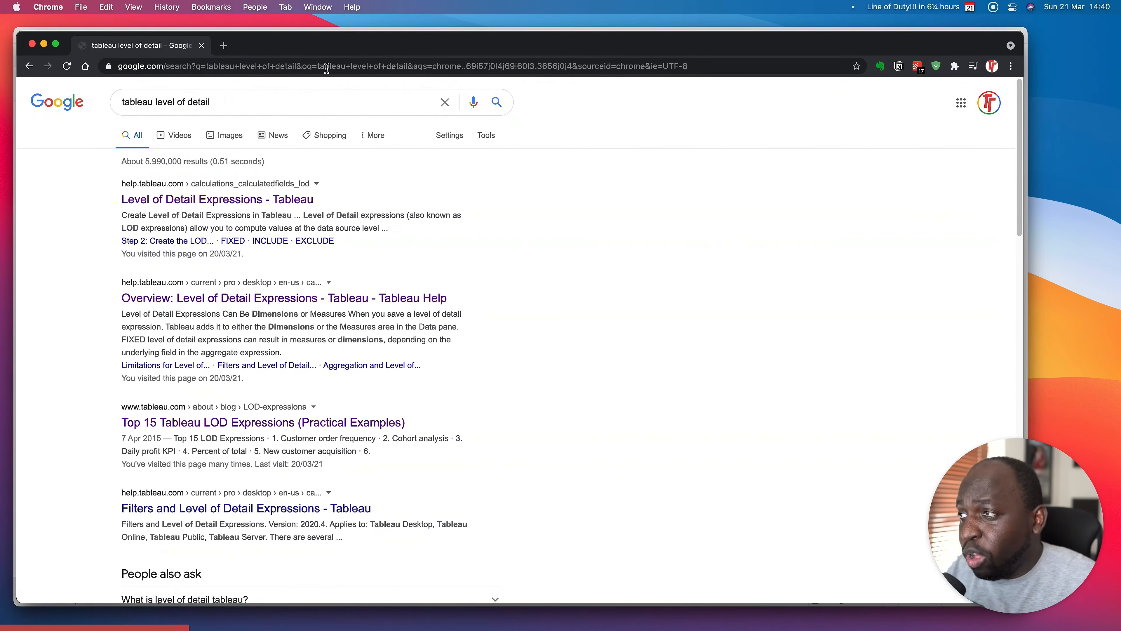
- Open the Level of Detail Expressions help article in a new tab and go to its See Also section
right_click(226, 200)
click(289, 205)
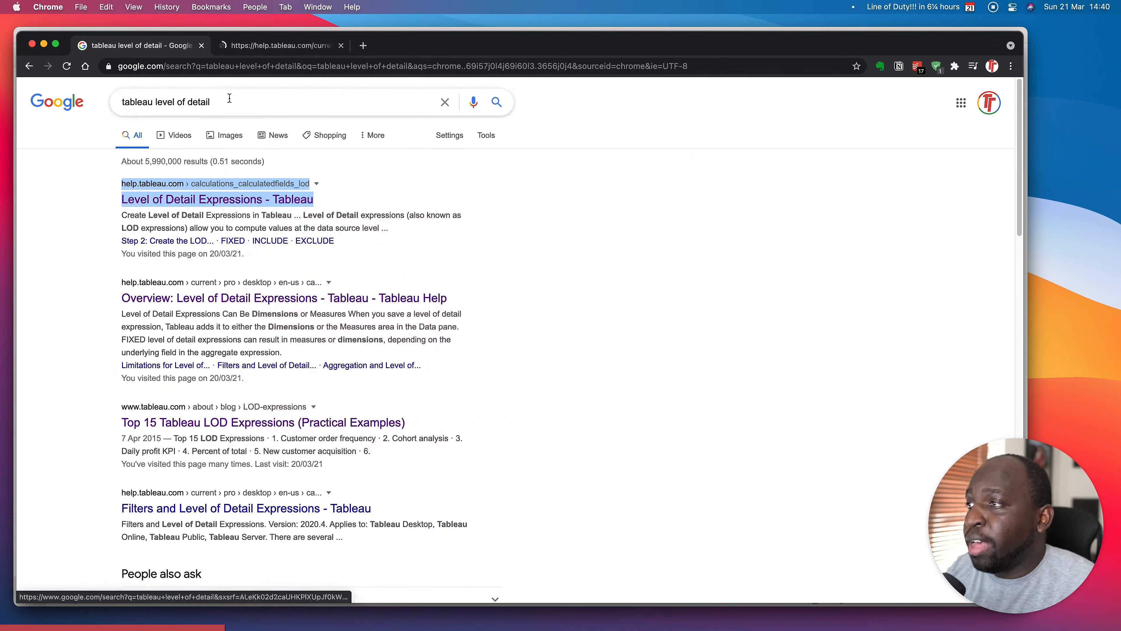
click(283, 46)
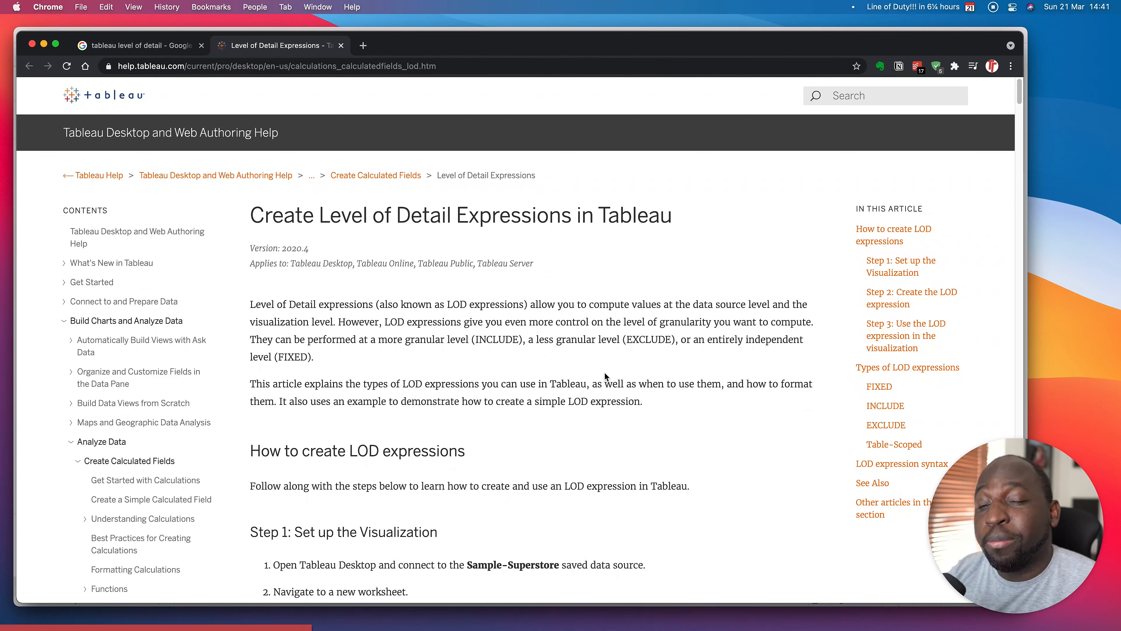
scroll(604, 372, down, 10)
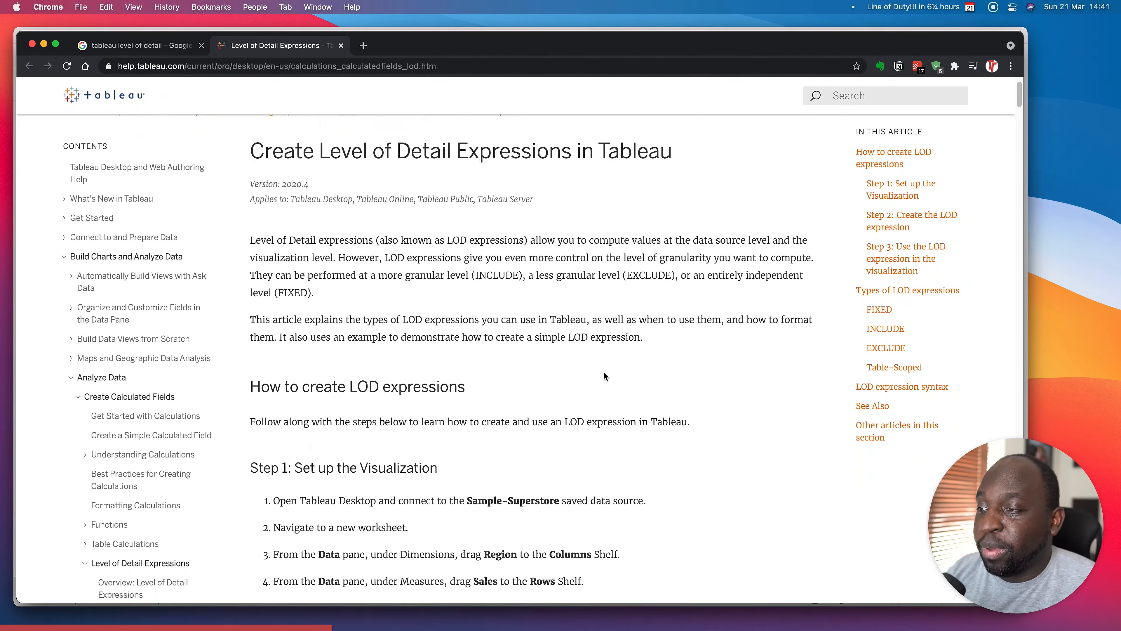
scroll(604, 373, down, 7)
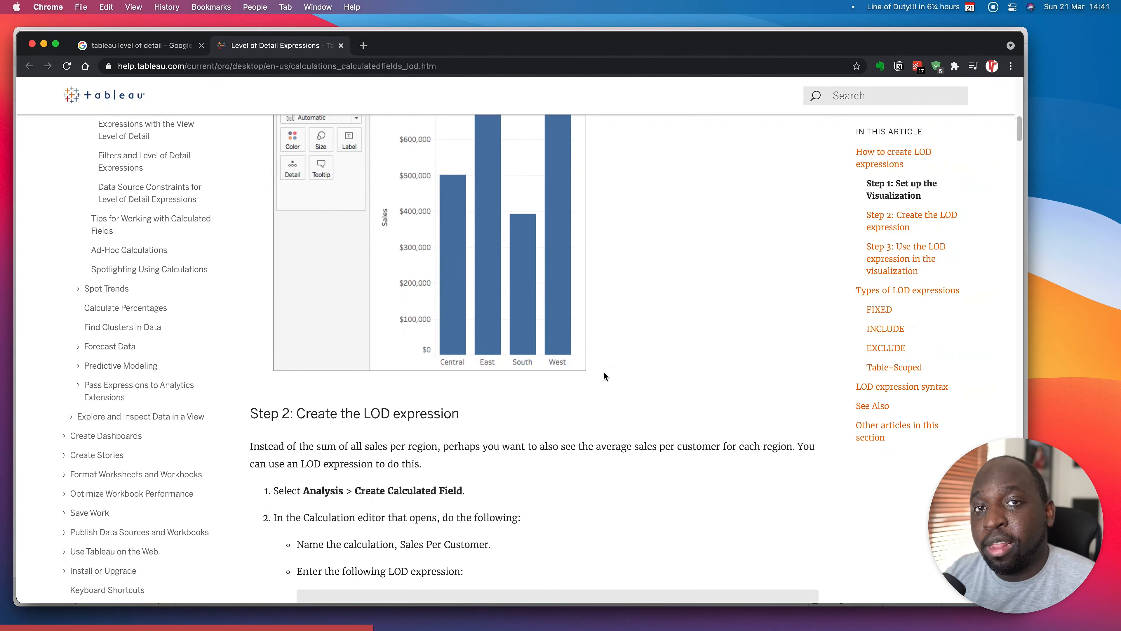
scroll(603, 371, down, 15)
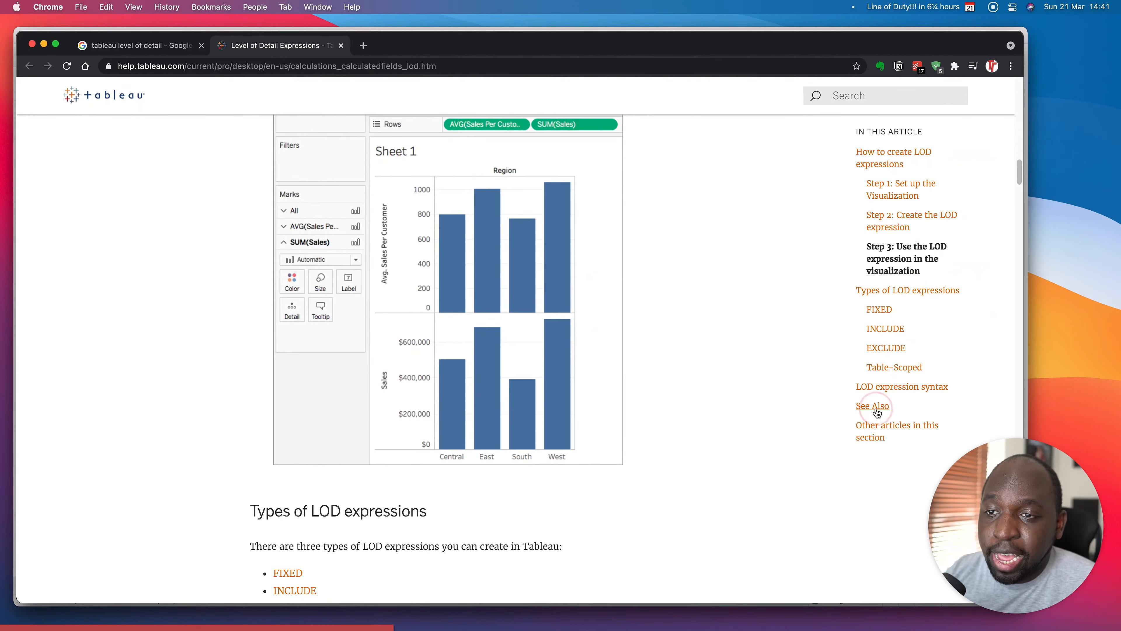
click(874, 406)
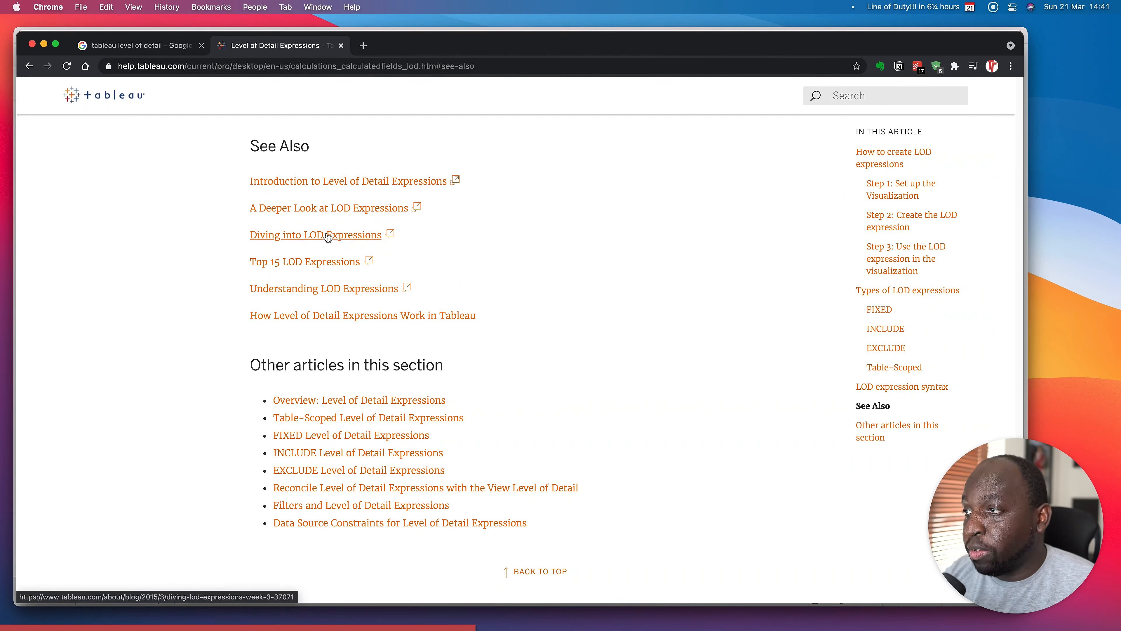
- Open the Top 15 LOD Expressions article and examine its examples from Customer order frequency through Actual vs. target
click(317, 265)
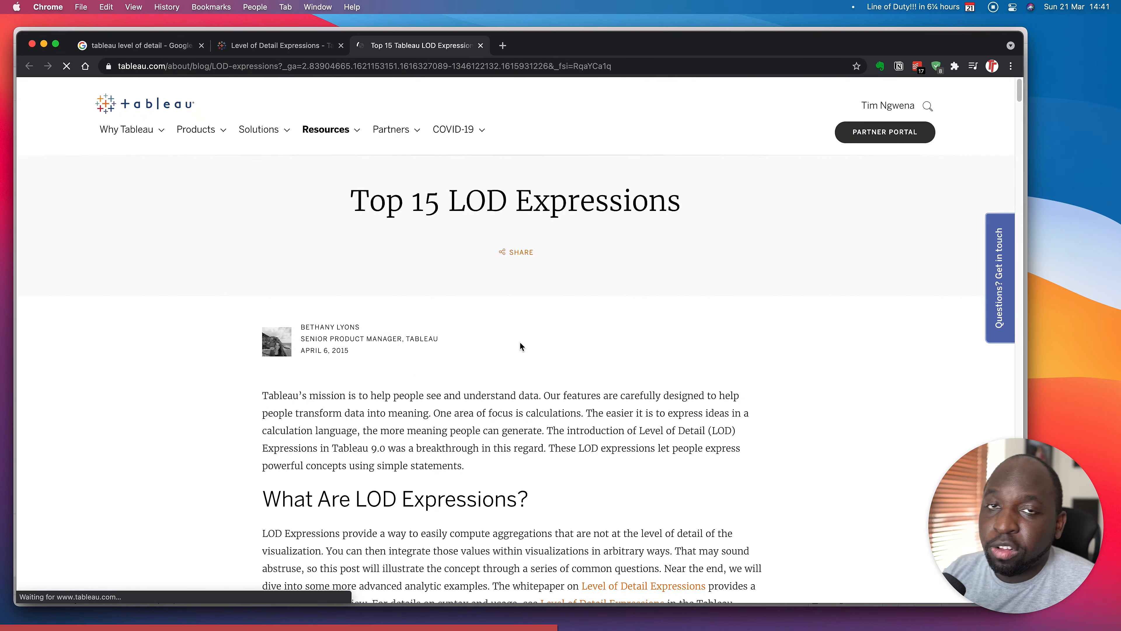
scroll(521, 346, down, 6)
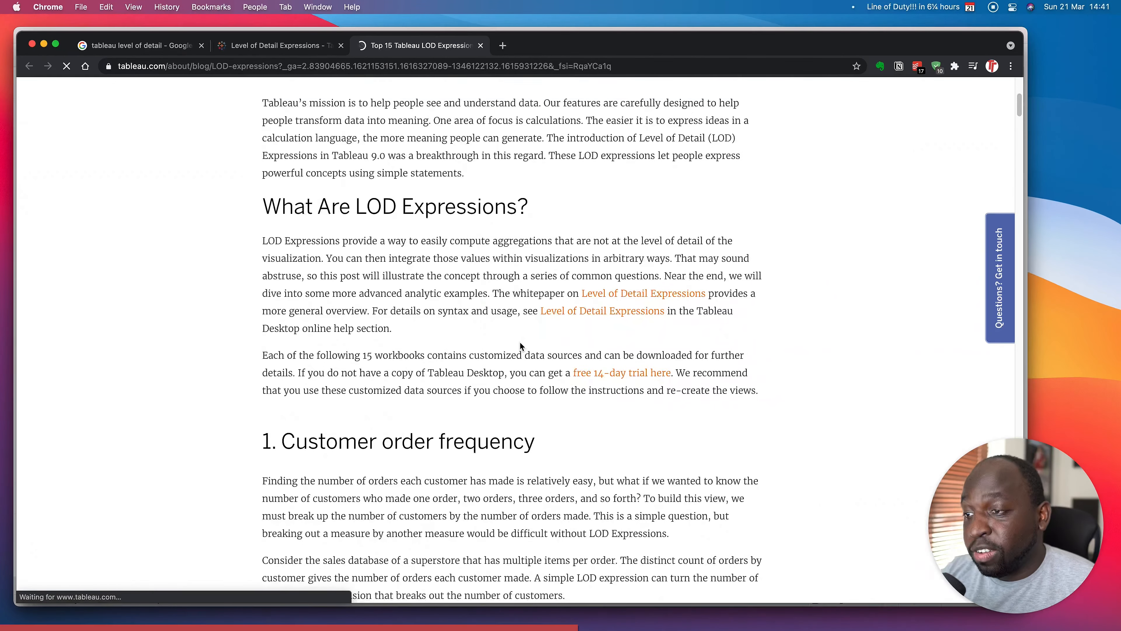
scroll(521, 346, down, 5)
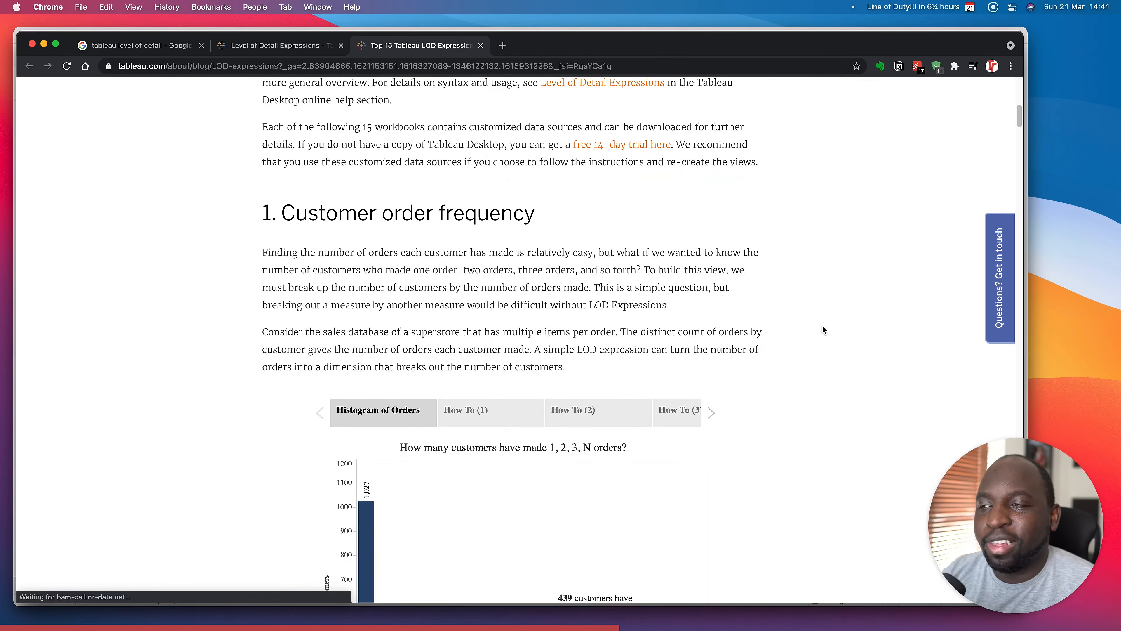
scroll(821, 327, down, 8)
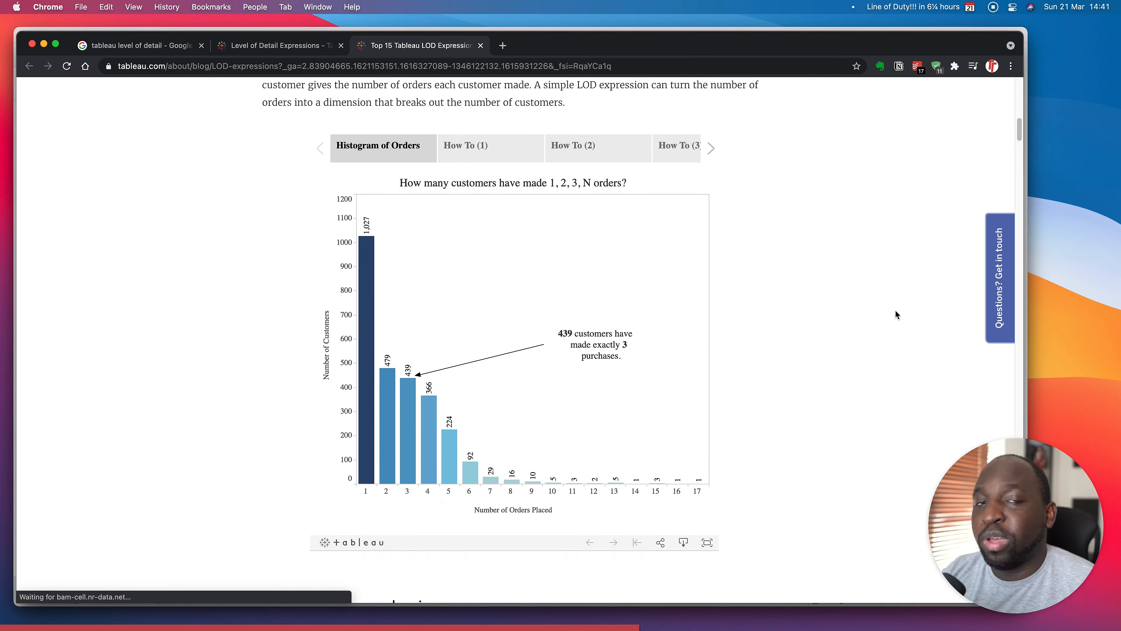
scroll(883, 309, down, 15)
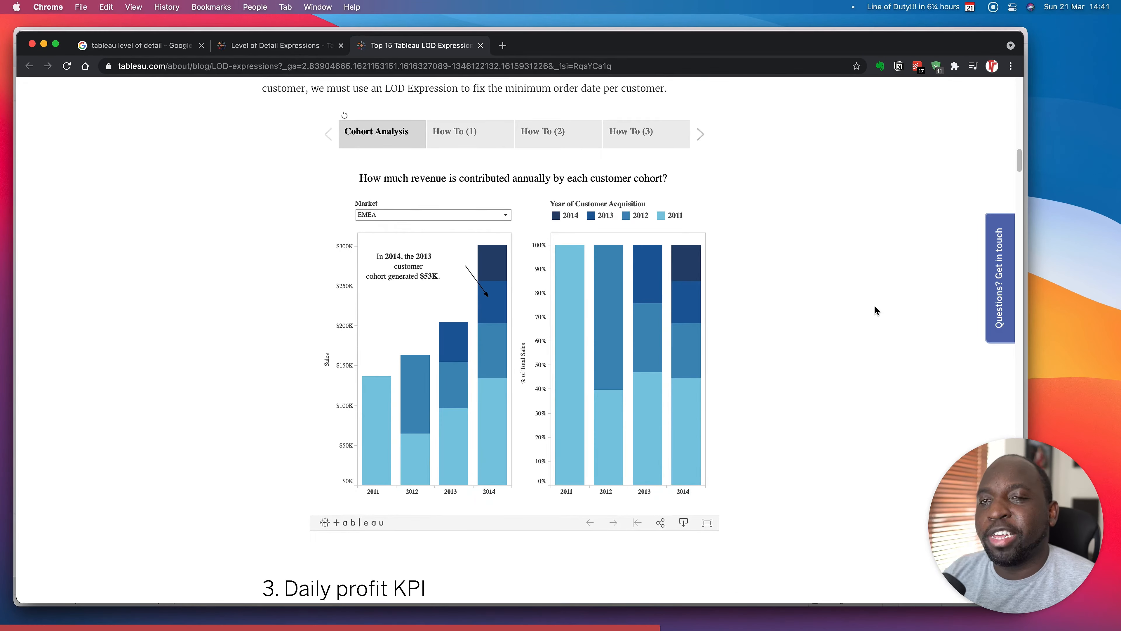
scroll(873, 311, up, 4)
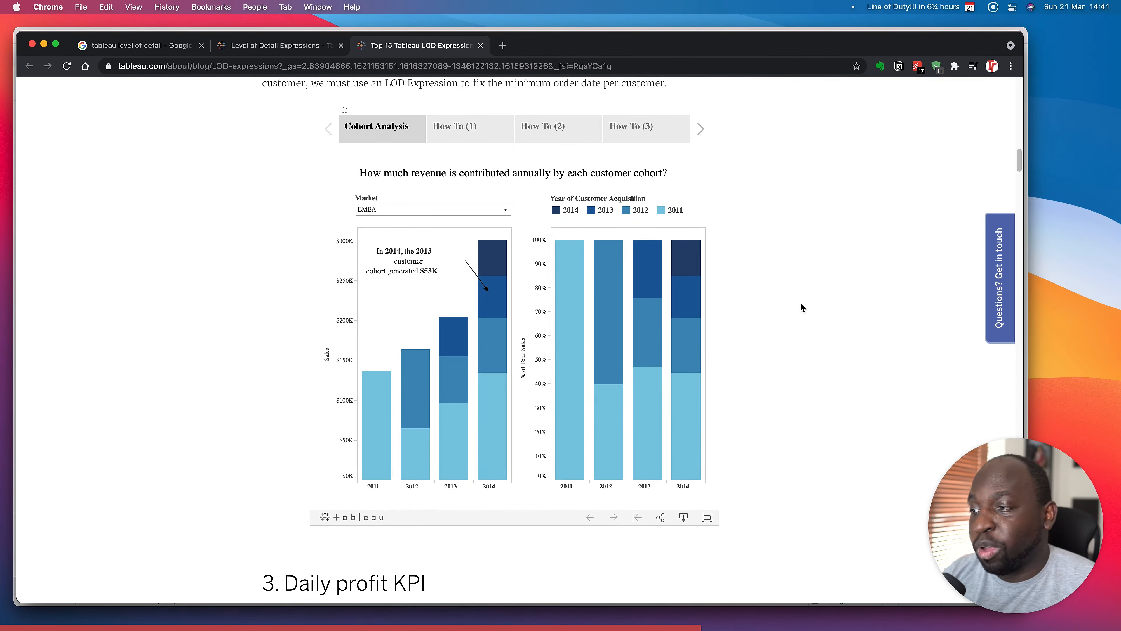
scroll(801, 304, down, 12)
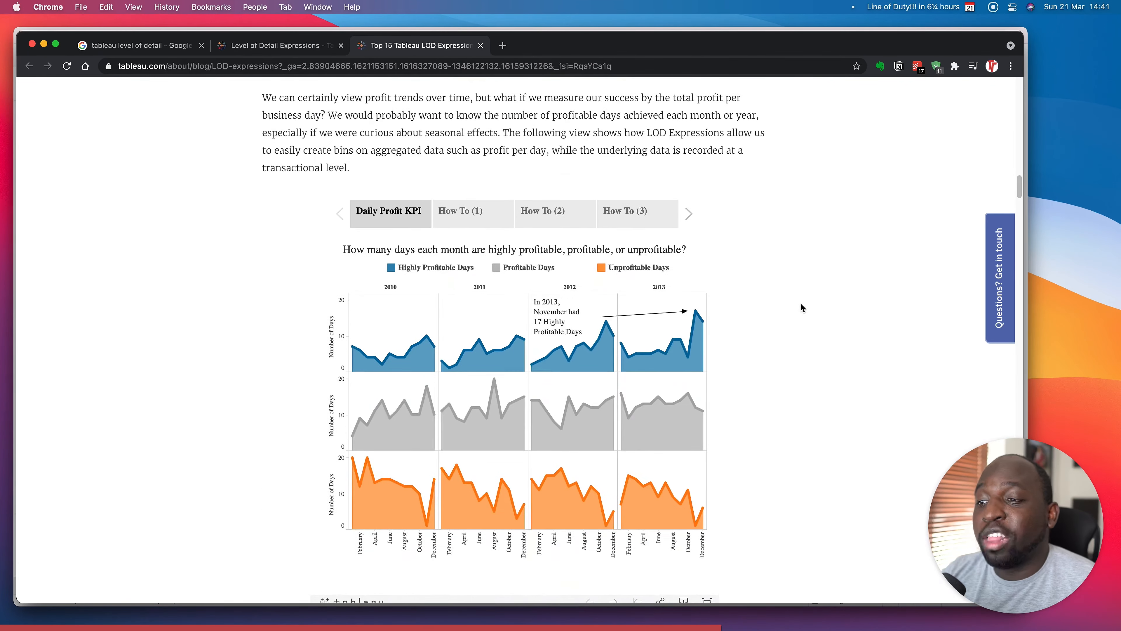
scroll(802, 307, down, 6)
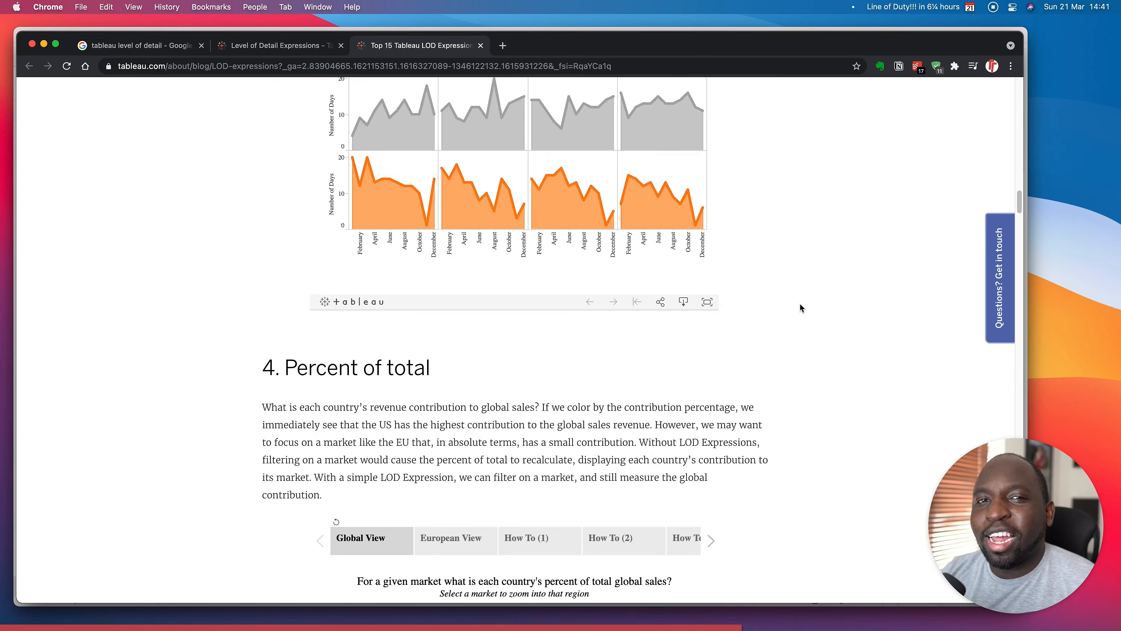
scroll(800, 307, down, 1)
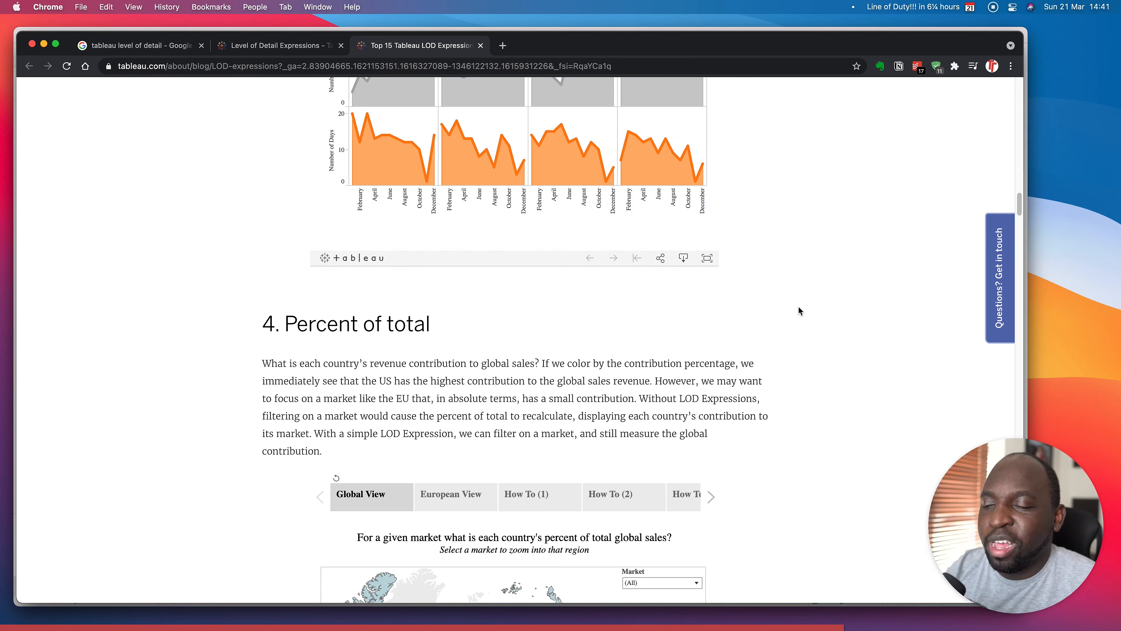
scroll(798, 310, down, 3)
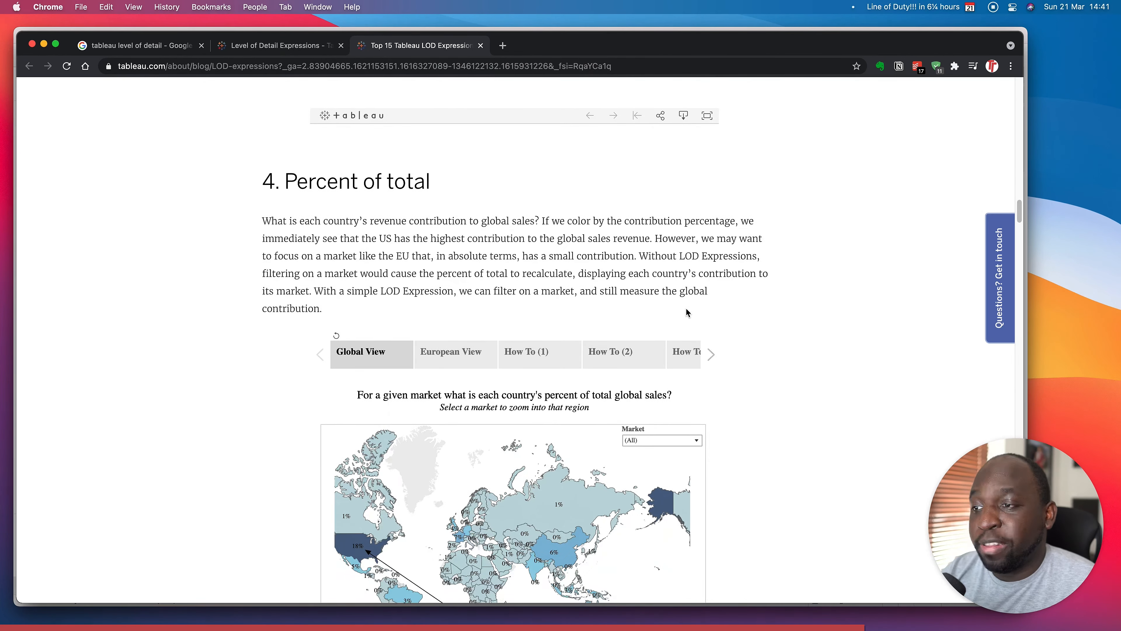
scroll(843, 304, down, 5)
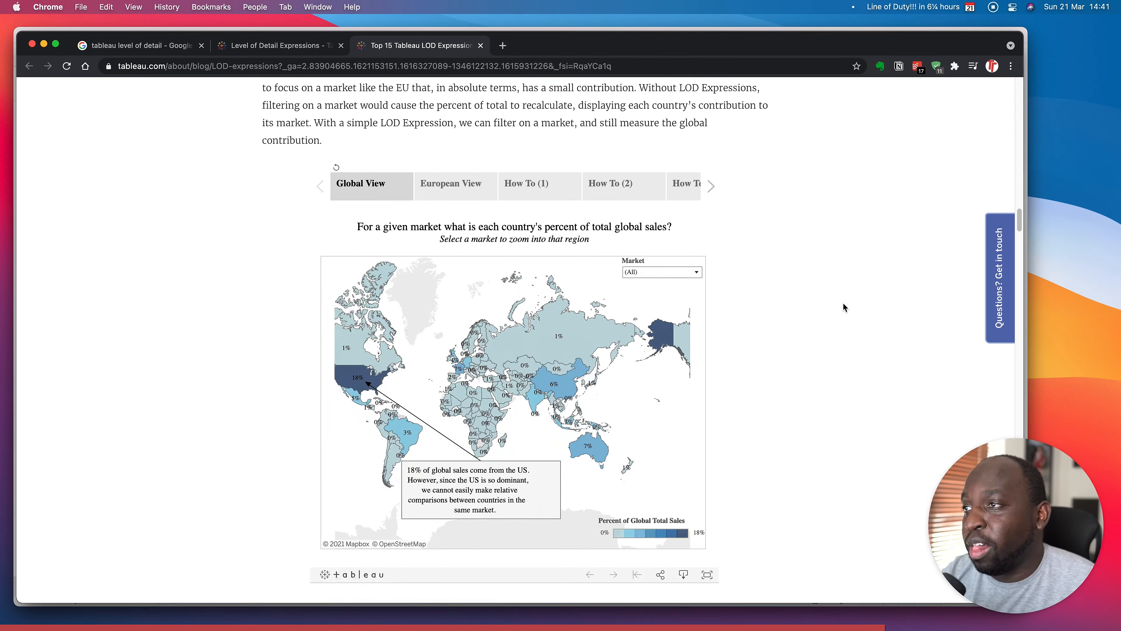
scroll(843, 305, down, 9)
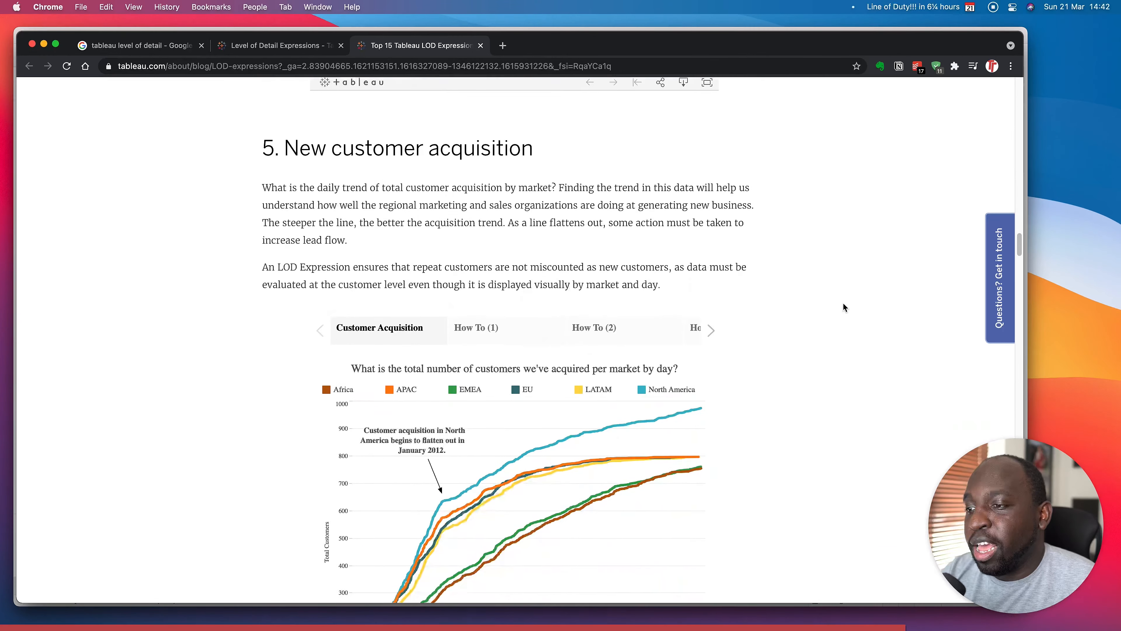
scroll(843, 305, down, 12)
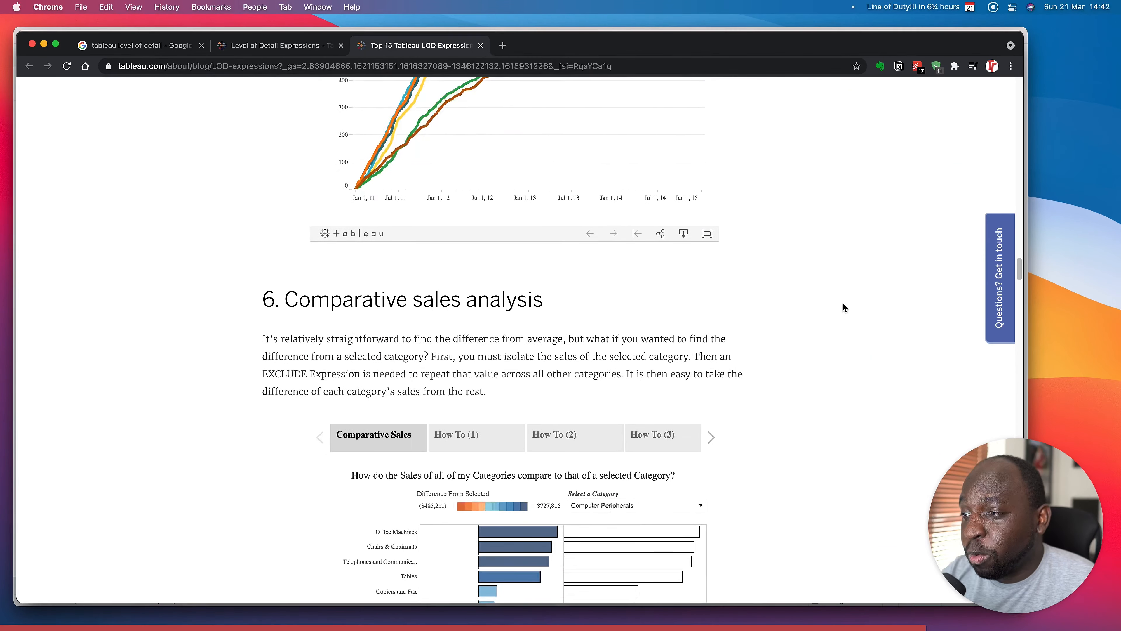
scroll(843, 305, down, 8)
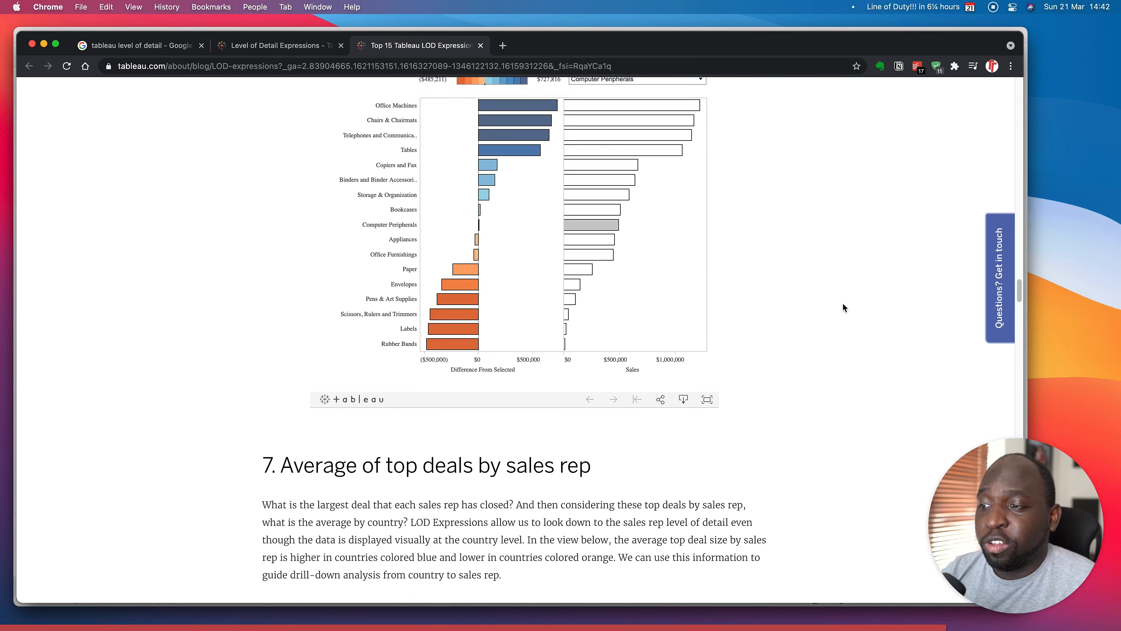
scroll(843, 307, down, 2)
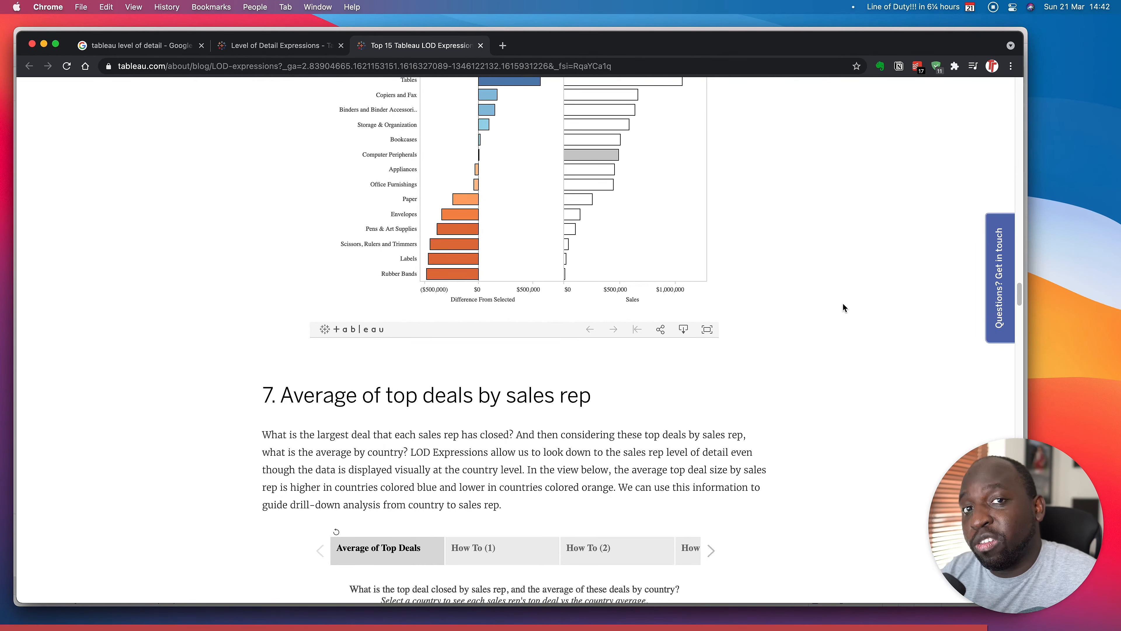
scroll(842, 306, down, 5)
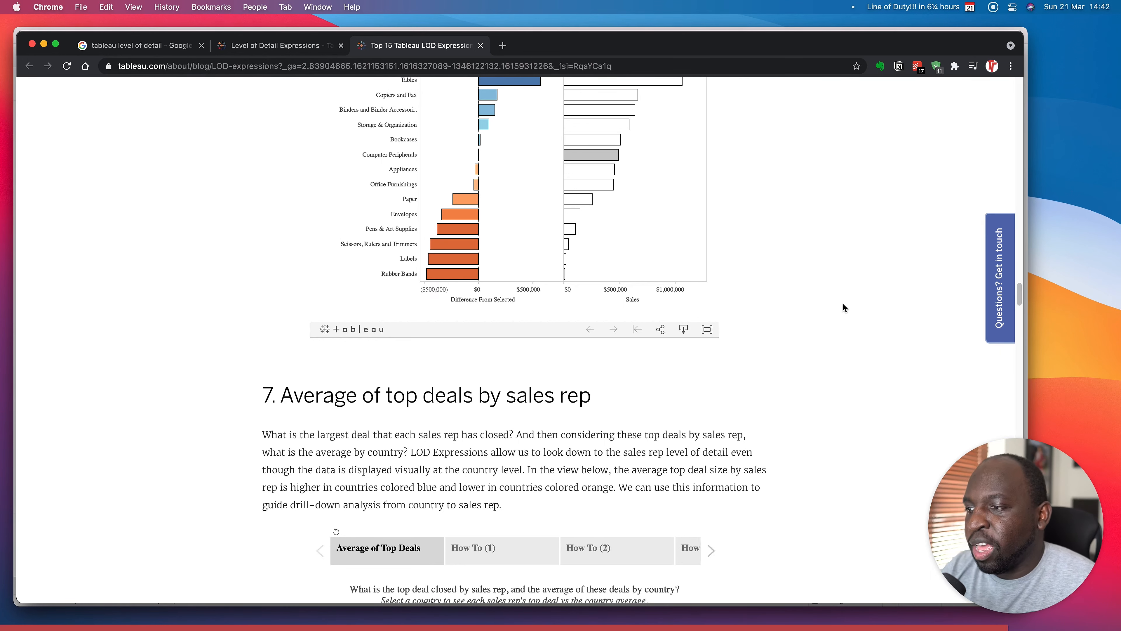
scroll(832, 309, down, 14)
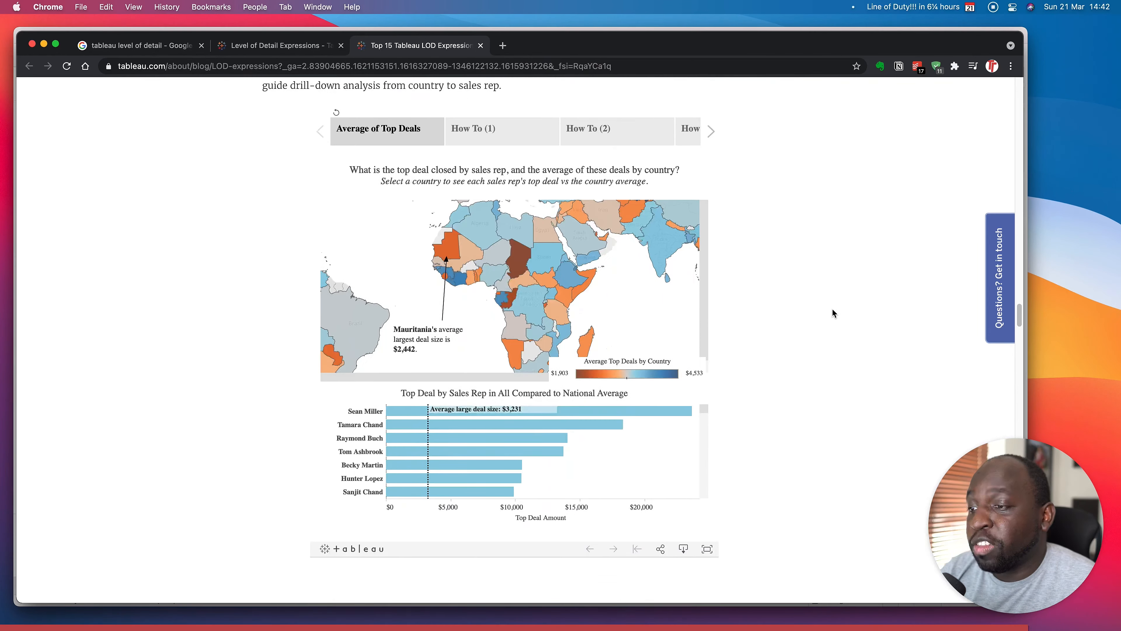
scroll(831, 315, down, 1)
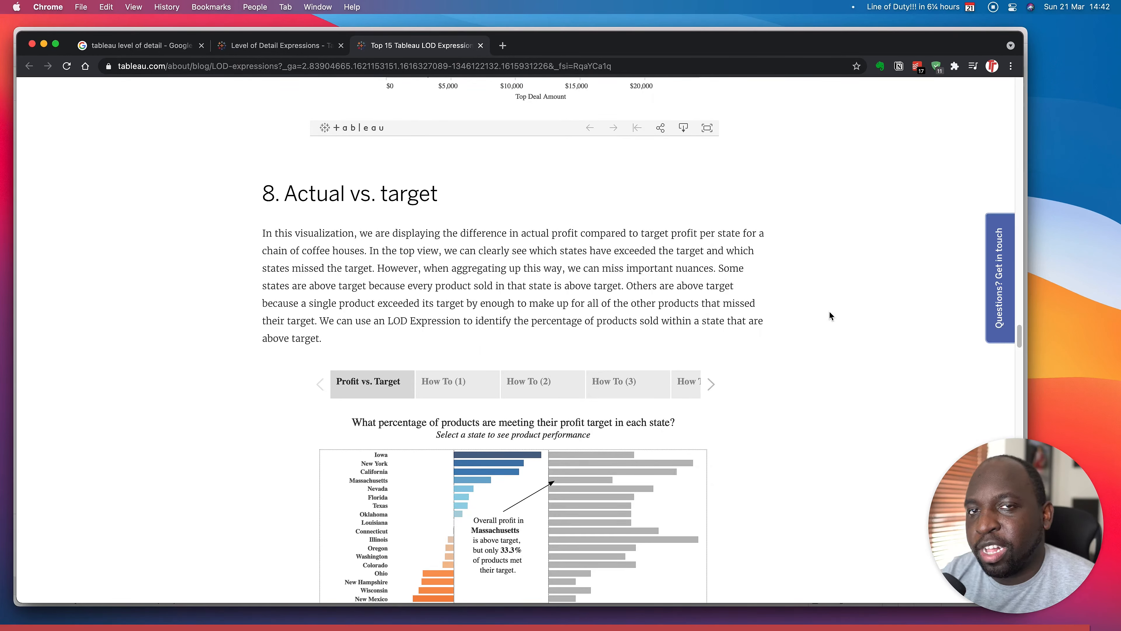
- Return to the help article's See Also links and open How Level of Detail Expressions Work in Tableau in a new tab
click(279, 46)
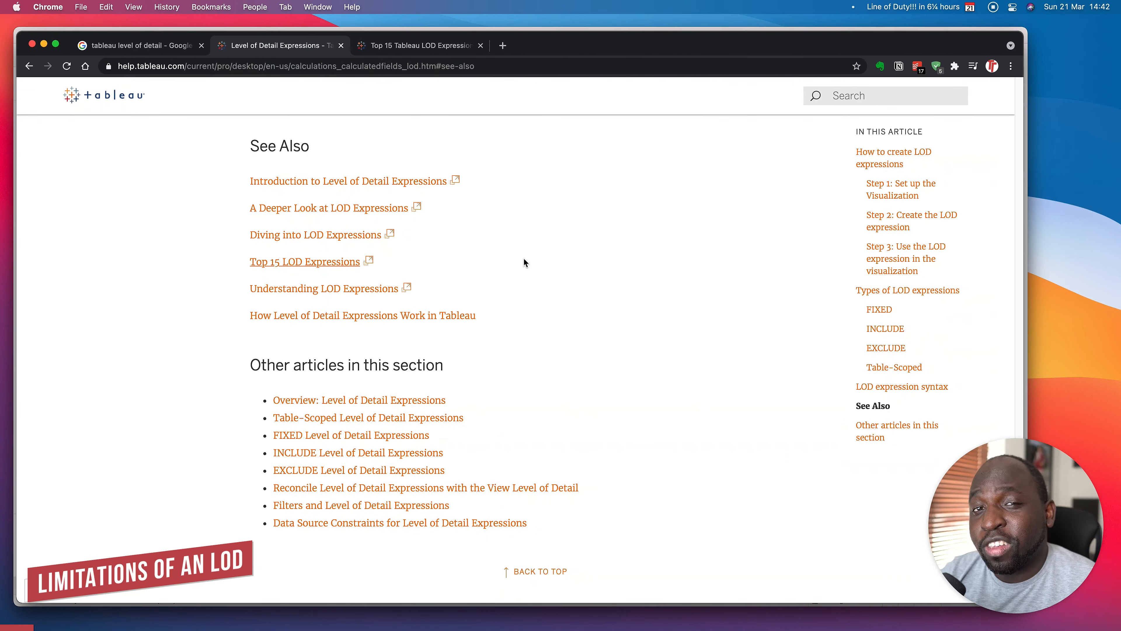
right_click(398, 318)
click(623, 320)
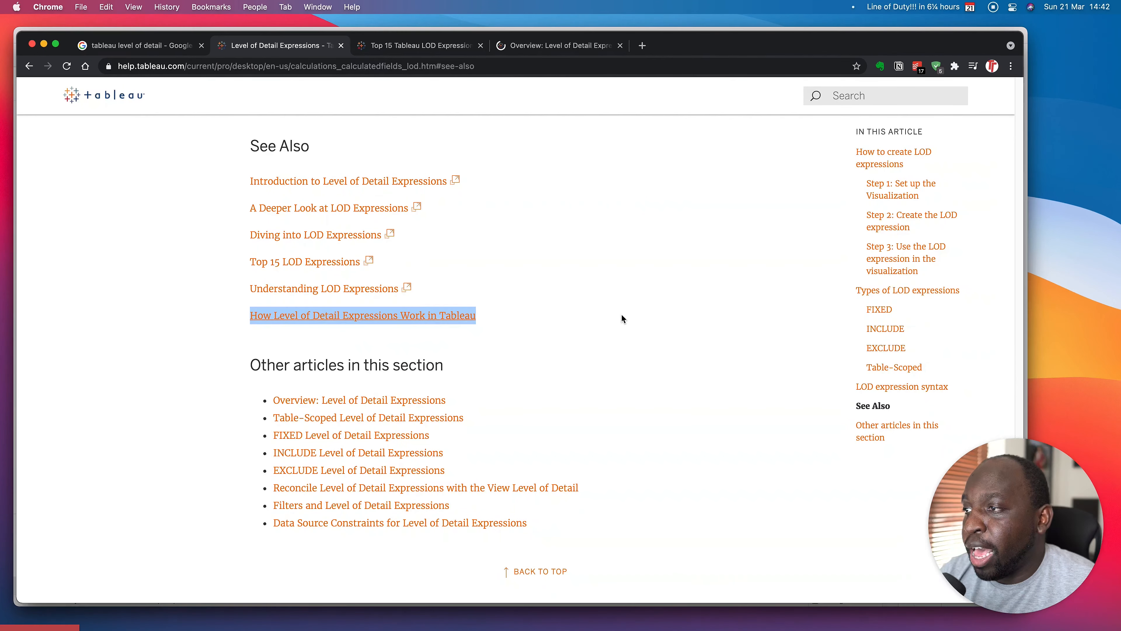
click(557, 45)
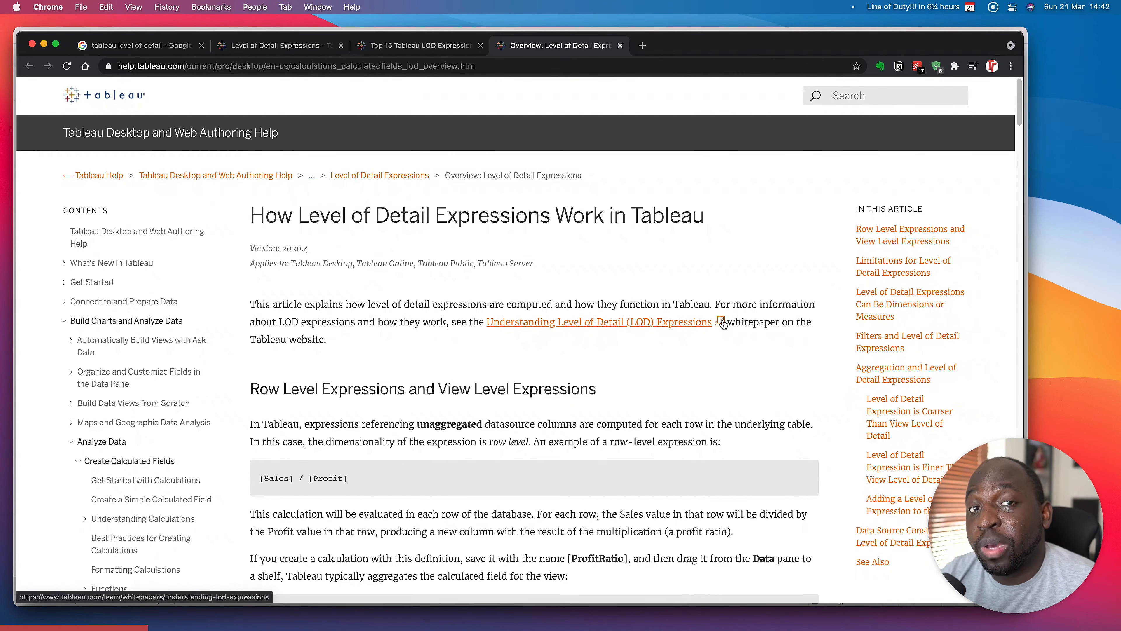
- Examine the overview article from Row Level Expressions and View Level Expressions through its limitations, filters and aggregation sections
scroll(722, 324, down, 10)
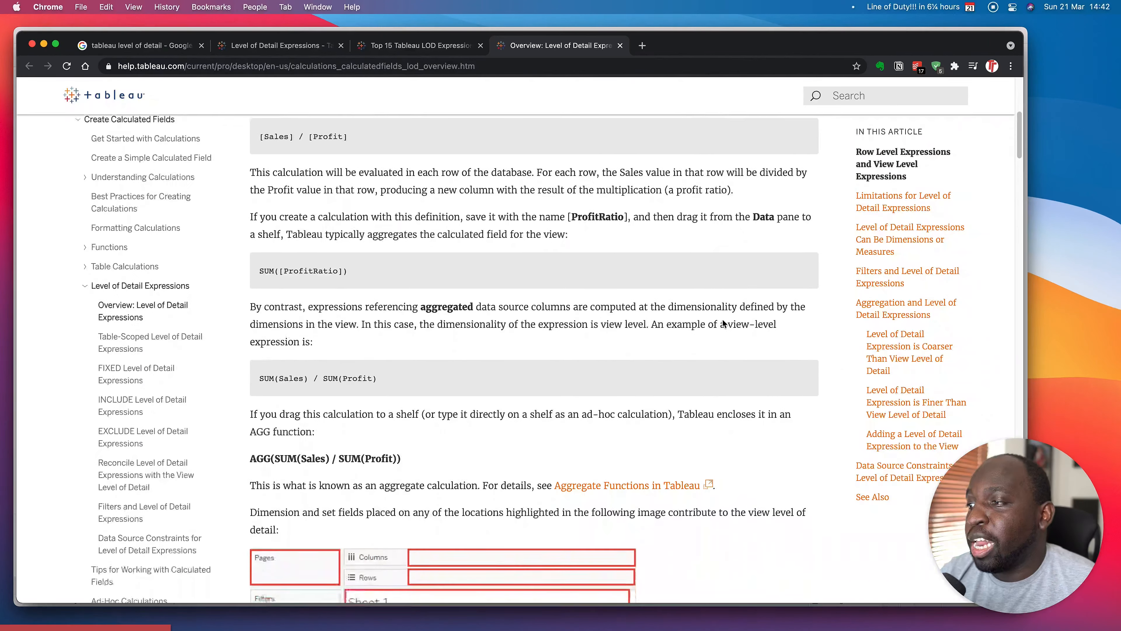
scroll(721, 322, down, 6)
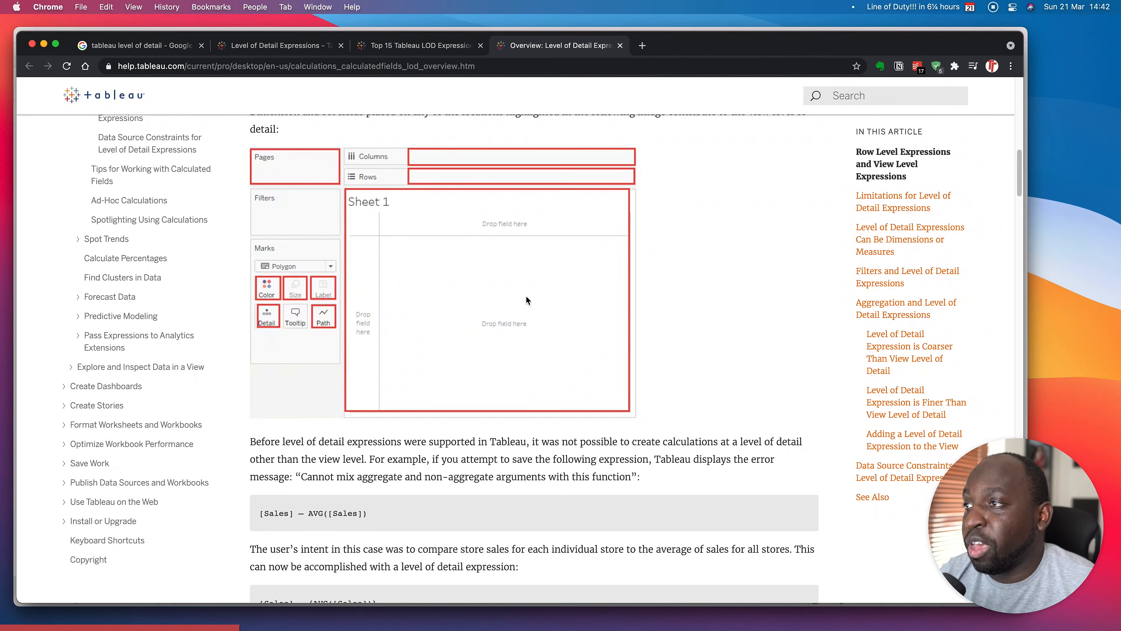
scroll(526, 297, down, 7)
scroll(526, 296, down, 5)
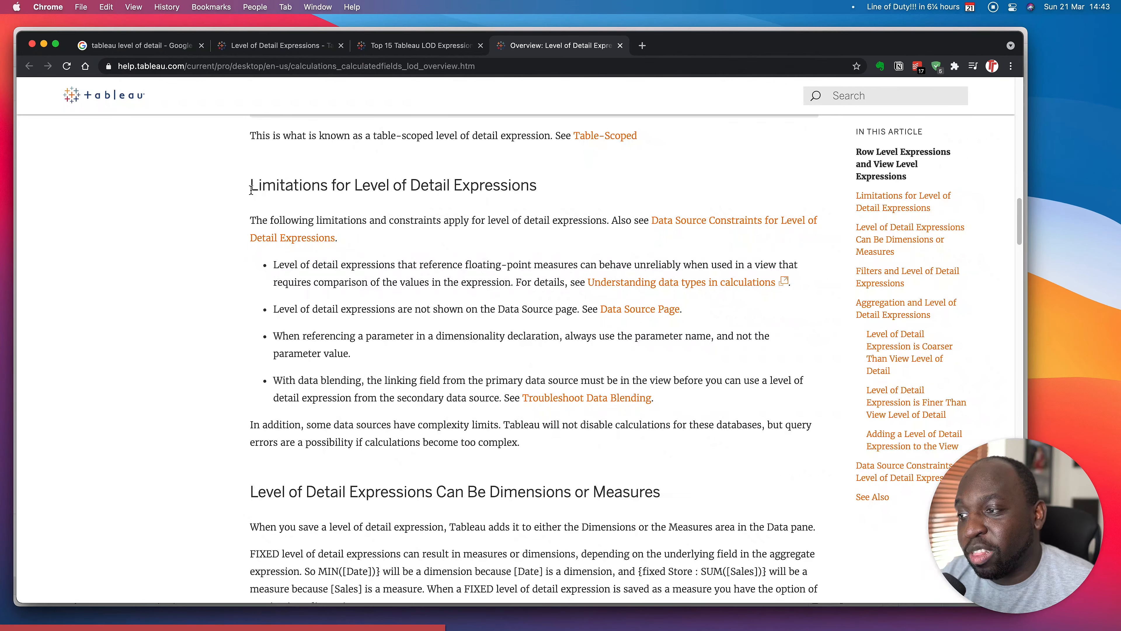
scroll(251, 189, down, 15)
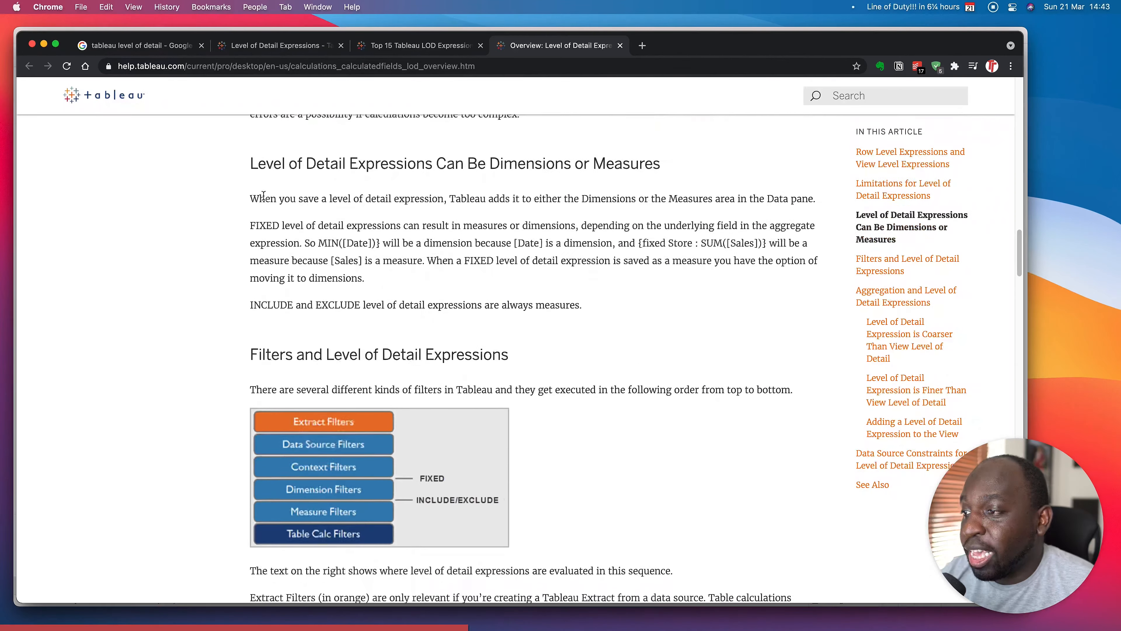
scroll(263, 198, down, 20)
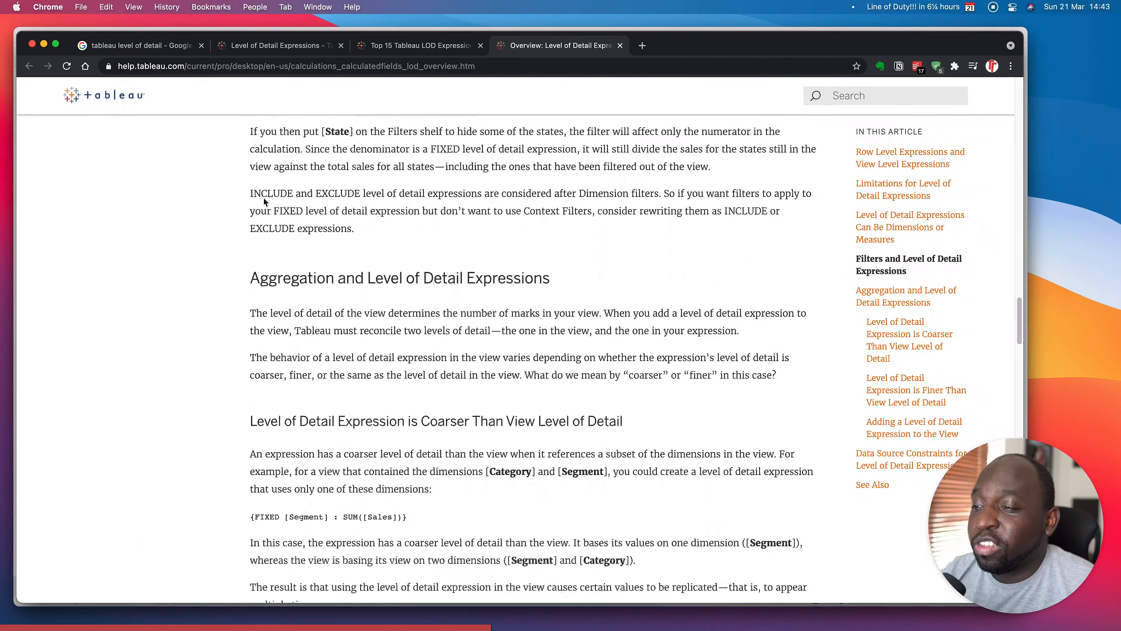
scroll(263, 199, down, 20)
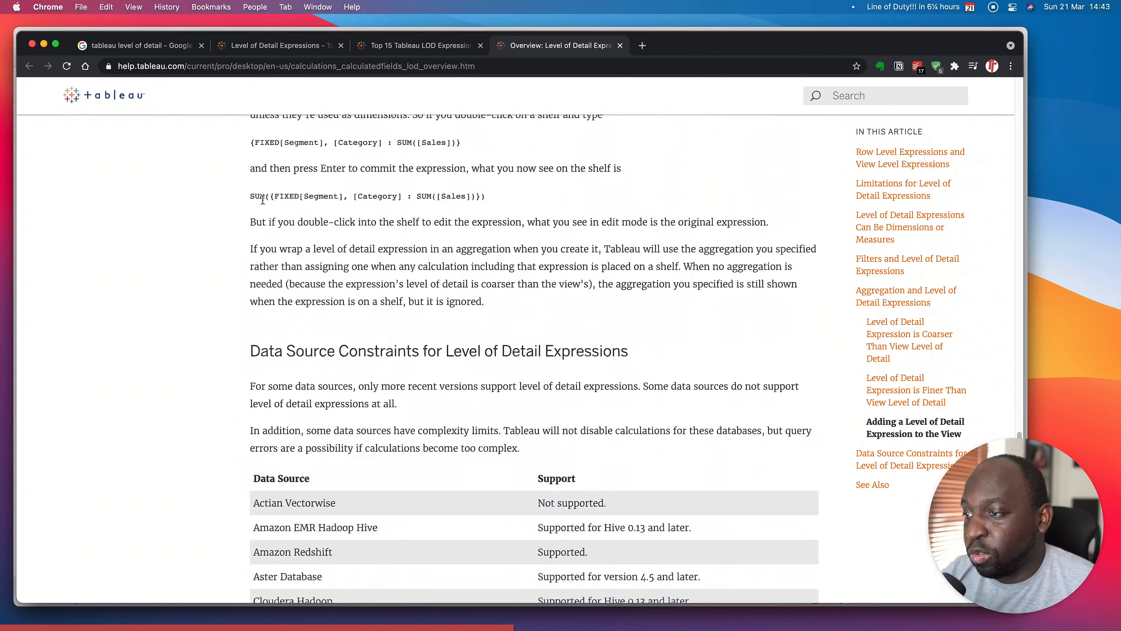
- Examine the data source support table under Data Source Constraints for Level of Detail Expressions
scroll(263, 204, up, 10)
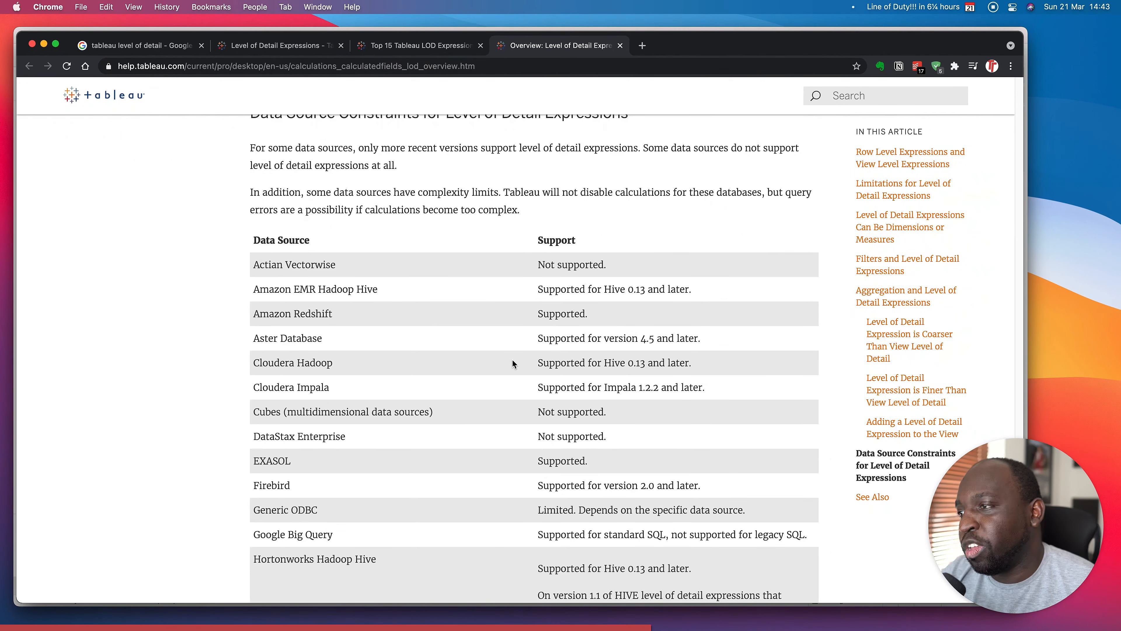
scroll(512, 358, down, 7)
scroll(511, 358, down, 6)
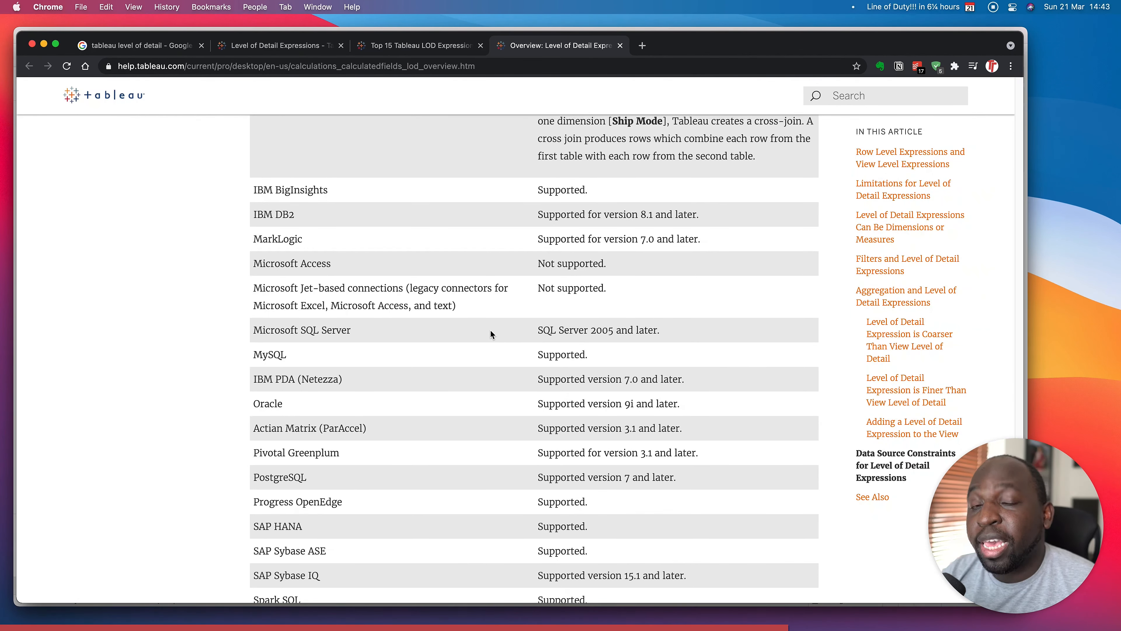
scroll(490, 334, up, 7)
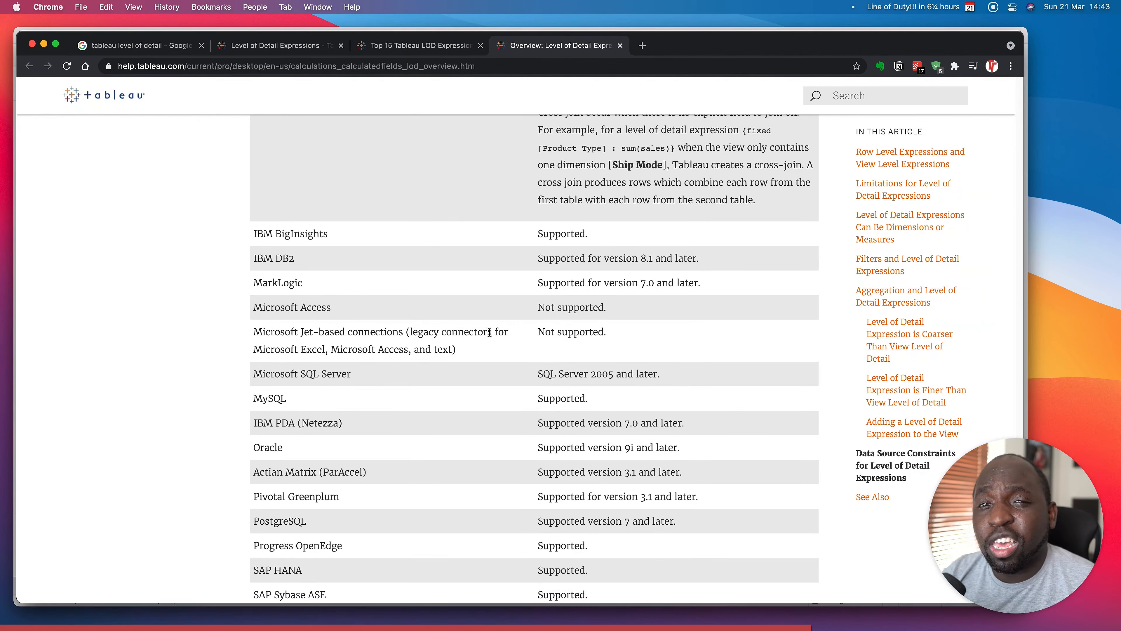
scroll(490, 335, up, 14)
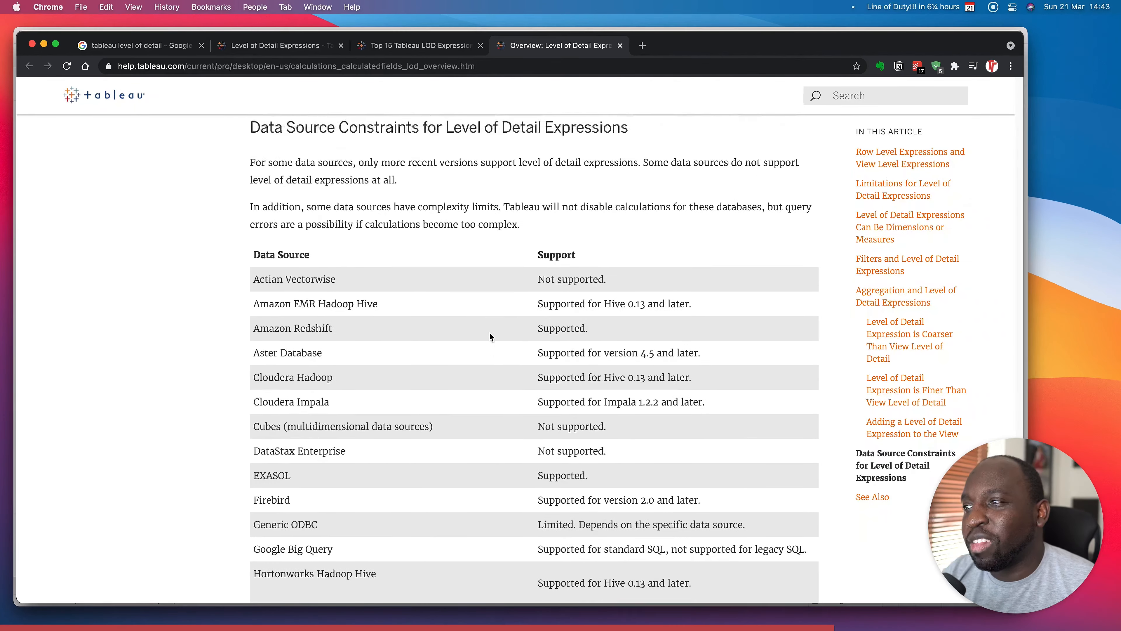
- Go back through Adding a Level of Detail Expression to the View to the section on expressions finer than the view
scroll(490, 336, up, 1)
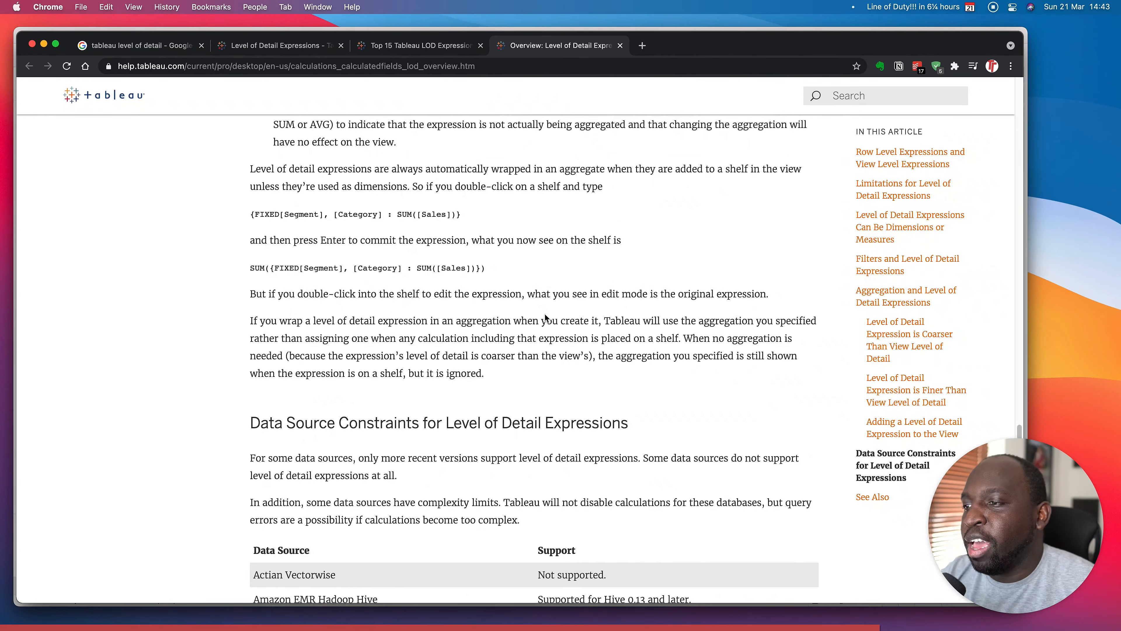
scroll(545, 317, up, 7)
scroll(546, 317, up, 7)
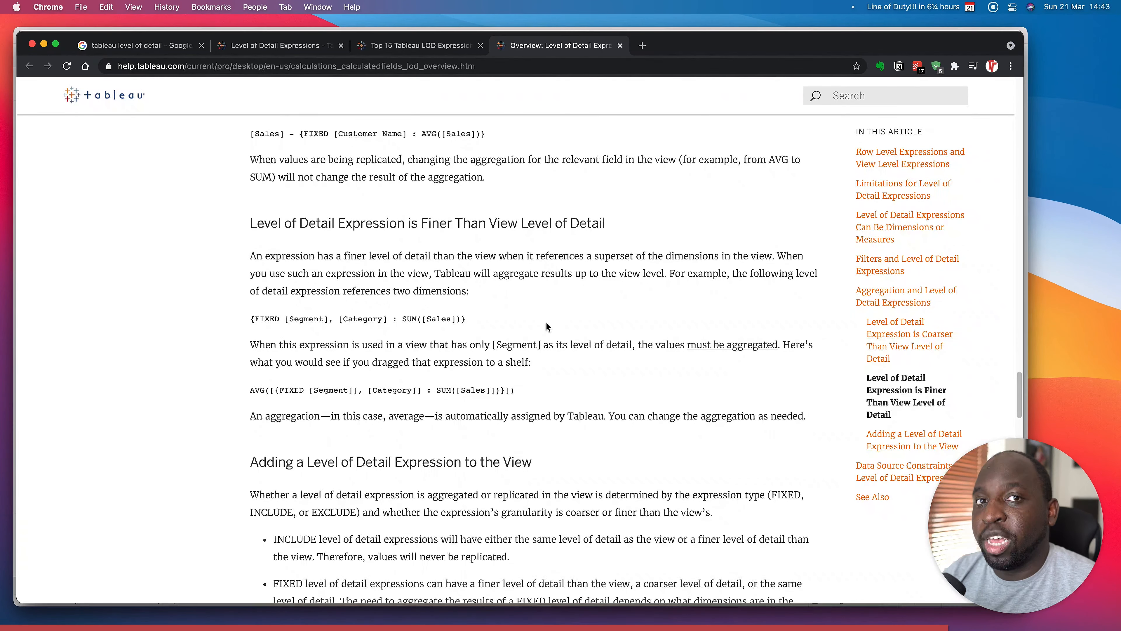
scroll(547, 324, up, 1)
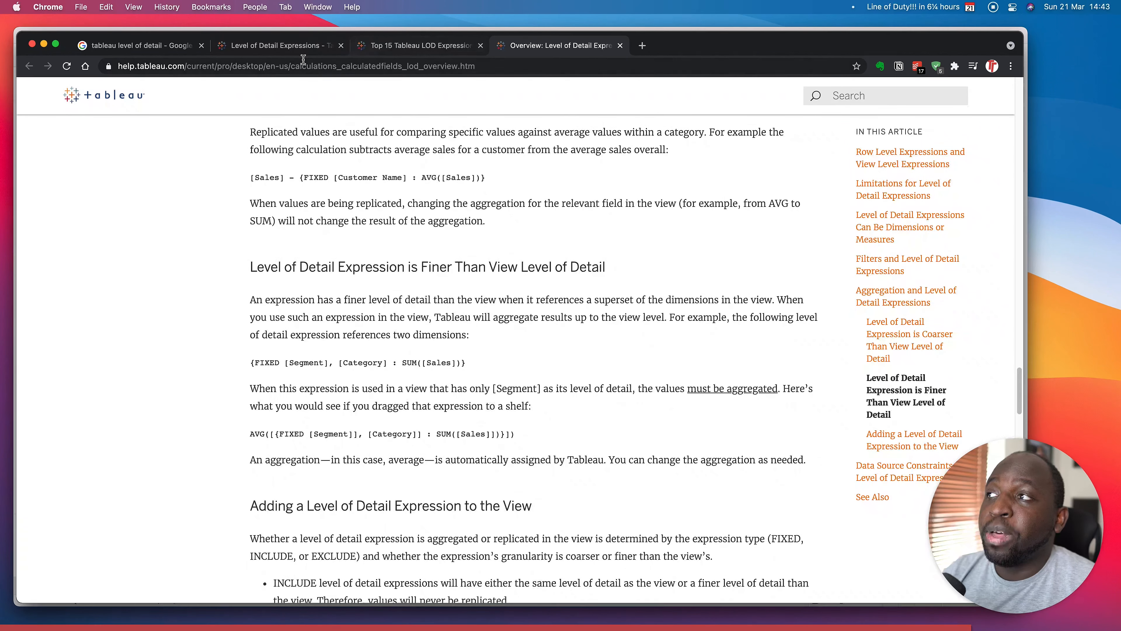
- Revisit the help article's See Also links and the Top 15 LOD Expressions article, and return to the overview article
click(271, 48)
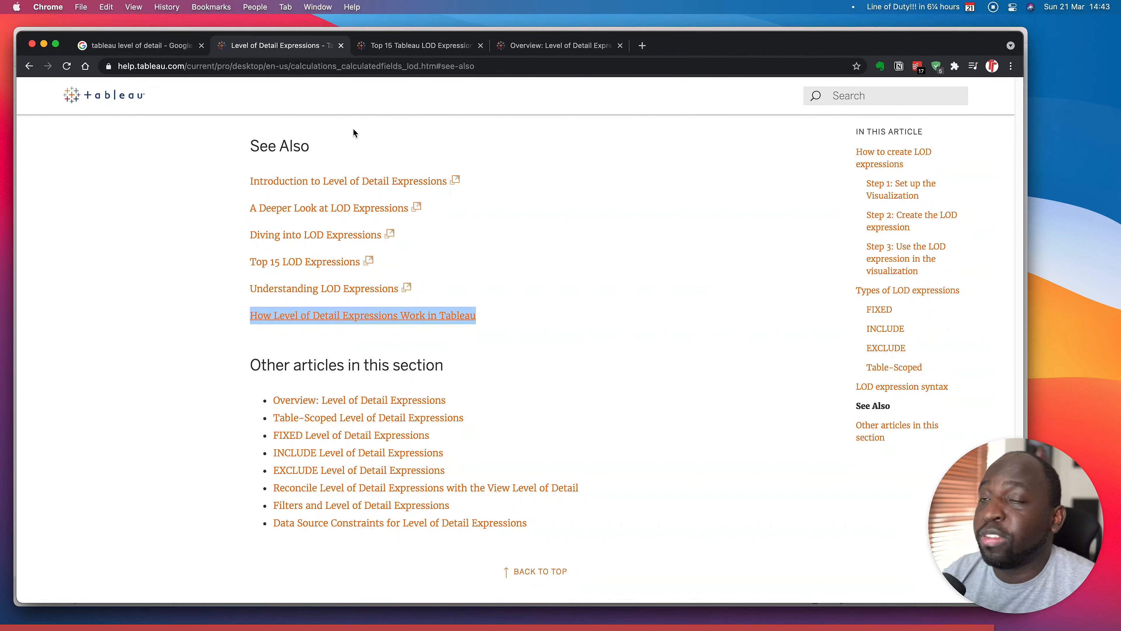
click(408, 52)
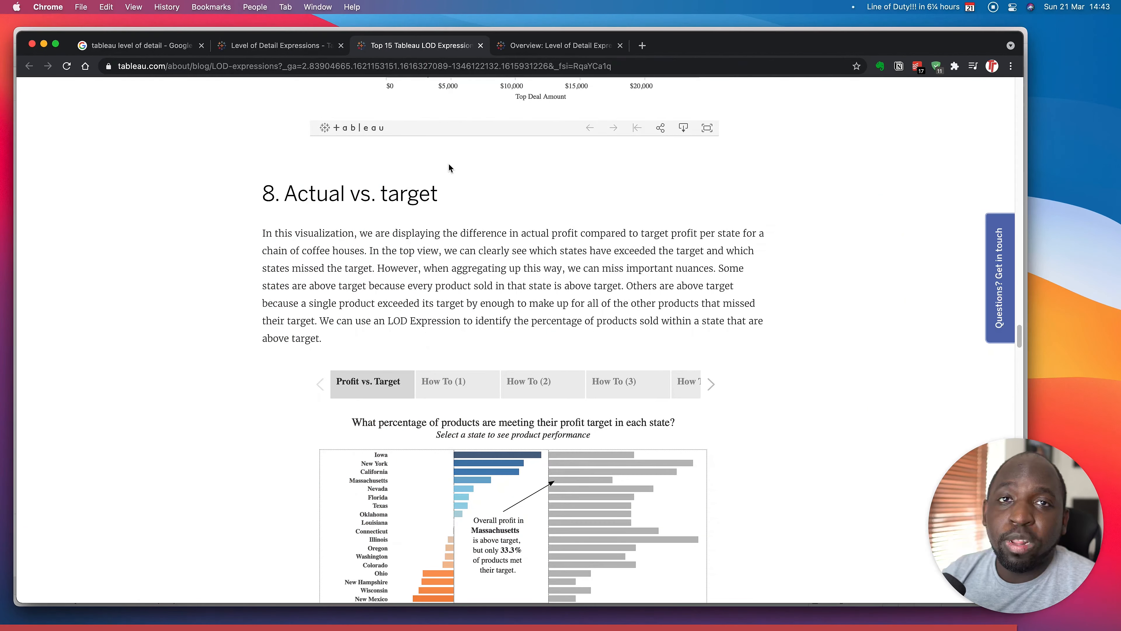
click(534, 51)
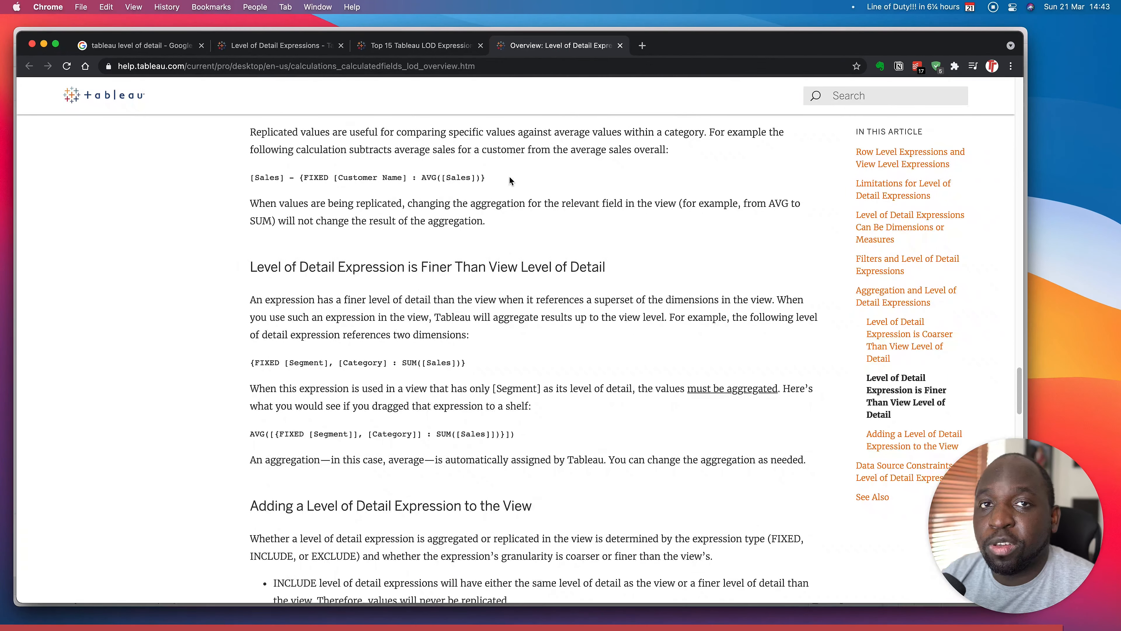